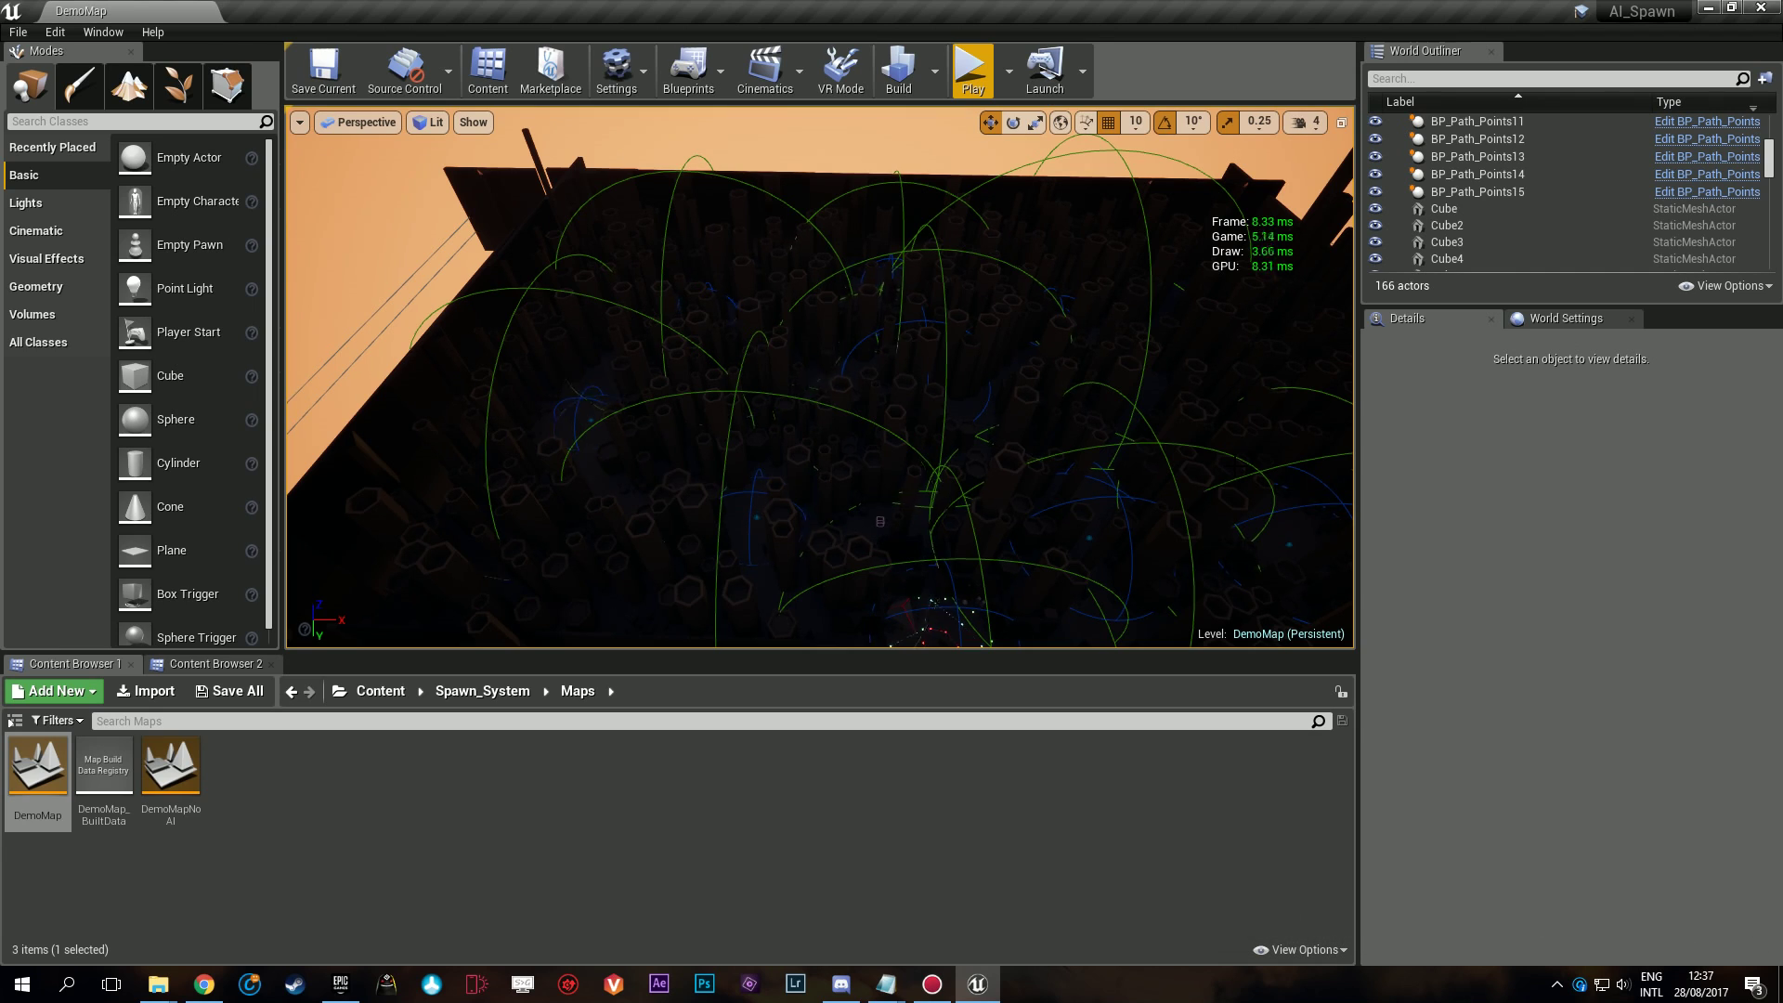
Examine the AI spawn areas across DemoMap, from the overall layout down to the path points around the town.
{"action": "key", "text": "w"}
{"action": "mouse_move", "coordinate": [820, 377]}
{"action": "right_mouse_down"}
{"action": "mouse_move", "coordinate": [891, 501]}
{"action": "mouse_move", "coordinate": [928, 488]}
{"action": "mouse_move", "coordinate": [872, 529]}
{"action": "mouse_move", "coordinate": [882, 543]}
{"action": "mouse_move", "coordinate": [873, 437]}
{"action": "mouse_move", "coordinate": [877, 450]}
{"action": "mouse_move", "coordinate": [820, 377]}
{"action": "right_mouse_up"}
{"action": "key", "text": "w"}
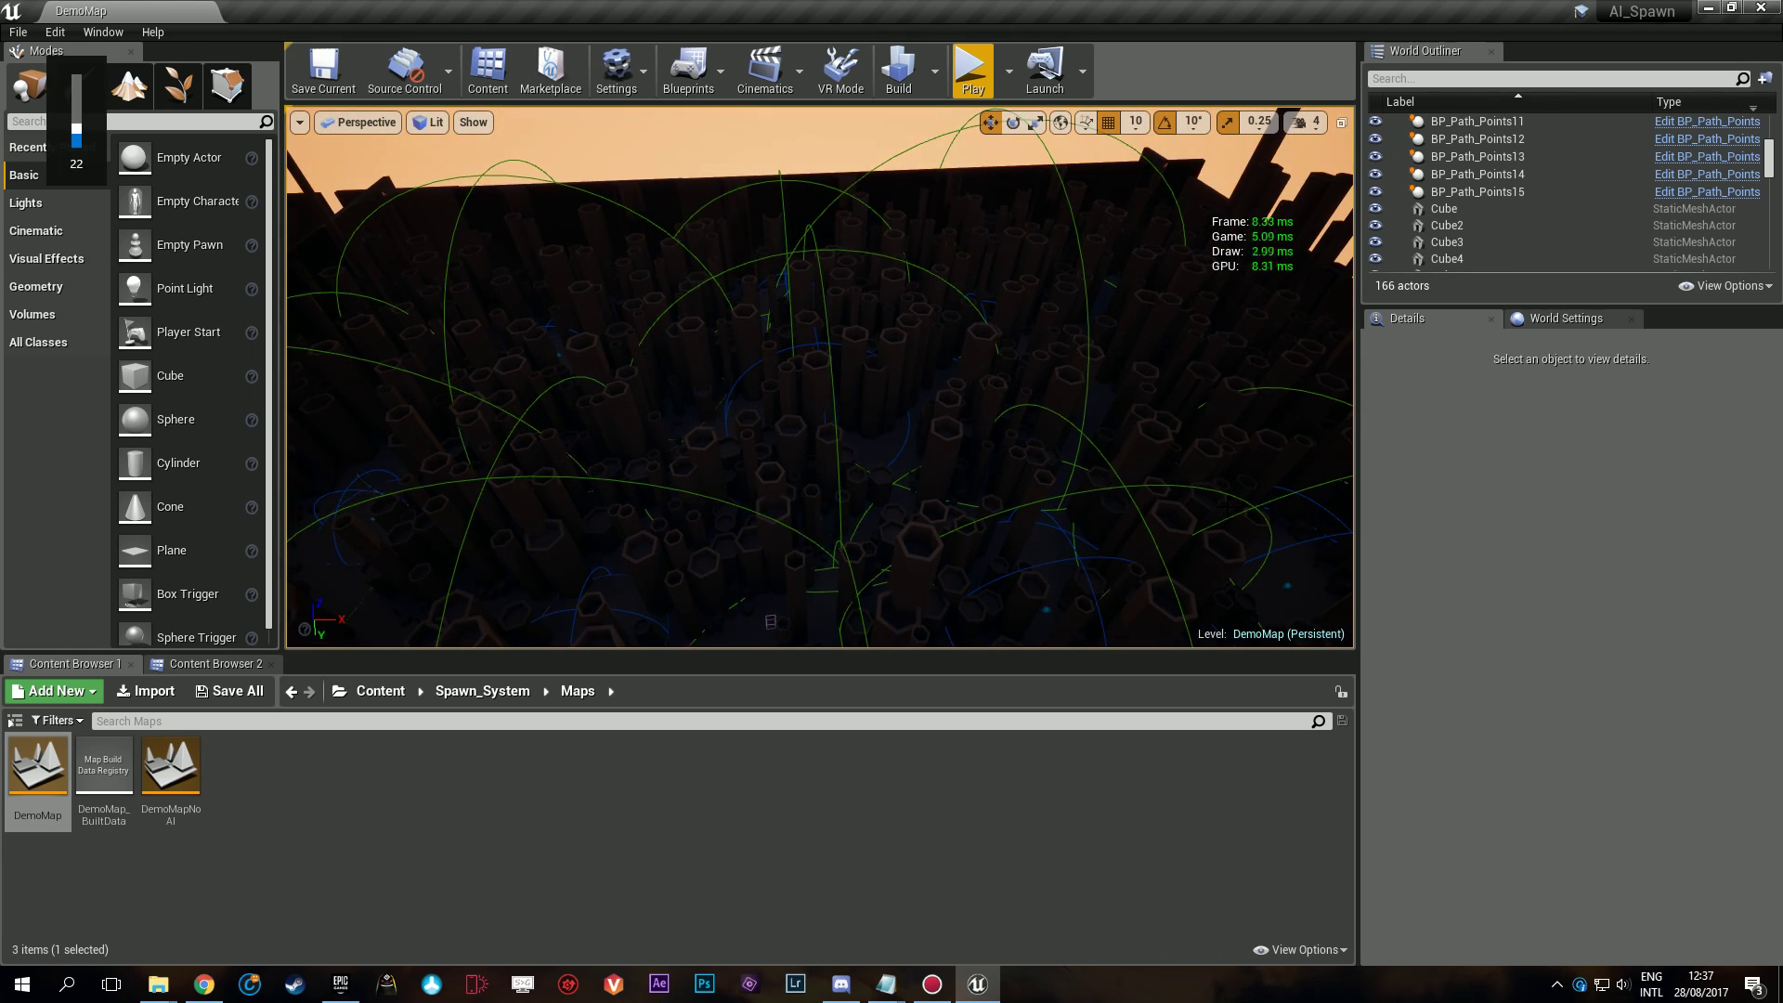
{"action": "right_click_drag", "start_coordinate": [820, 377], "coordinate": [820, 377]}
{"action": "key", "text": "w"}
{"action": "right_click_drag", "start_coordinate": [962, 461], "coordinate": [962, 461]}
{"action": "key", "text": "w"}
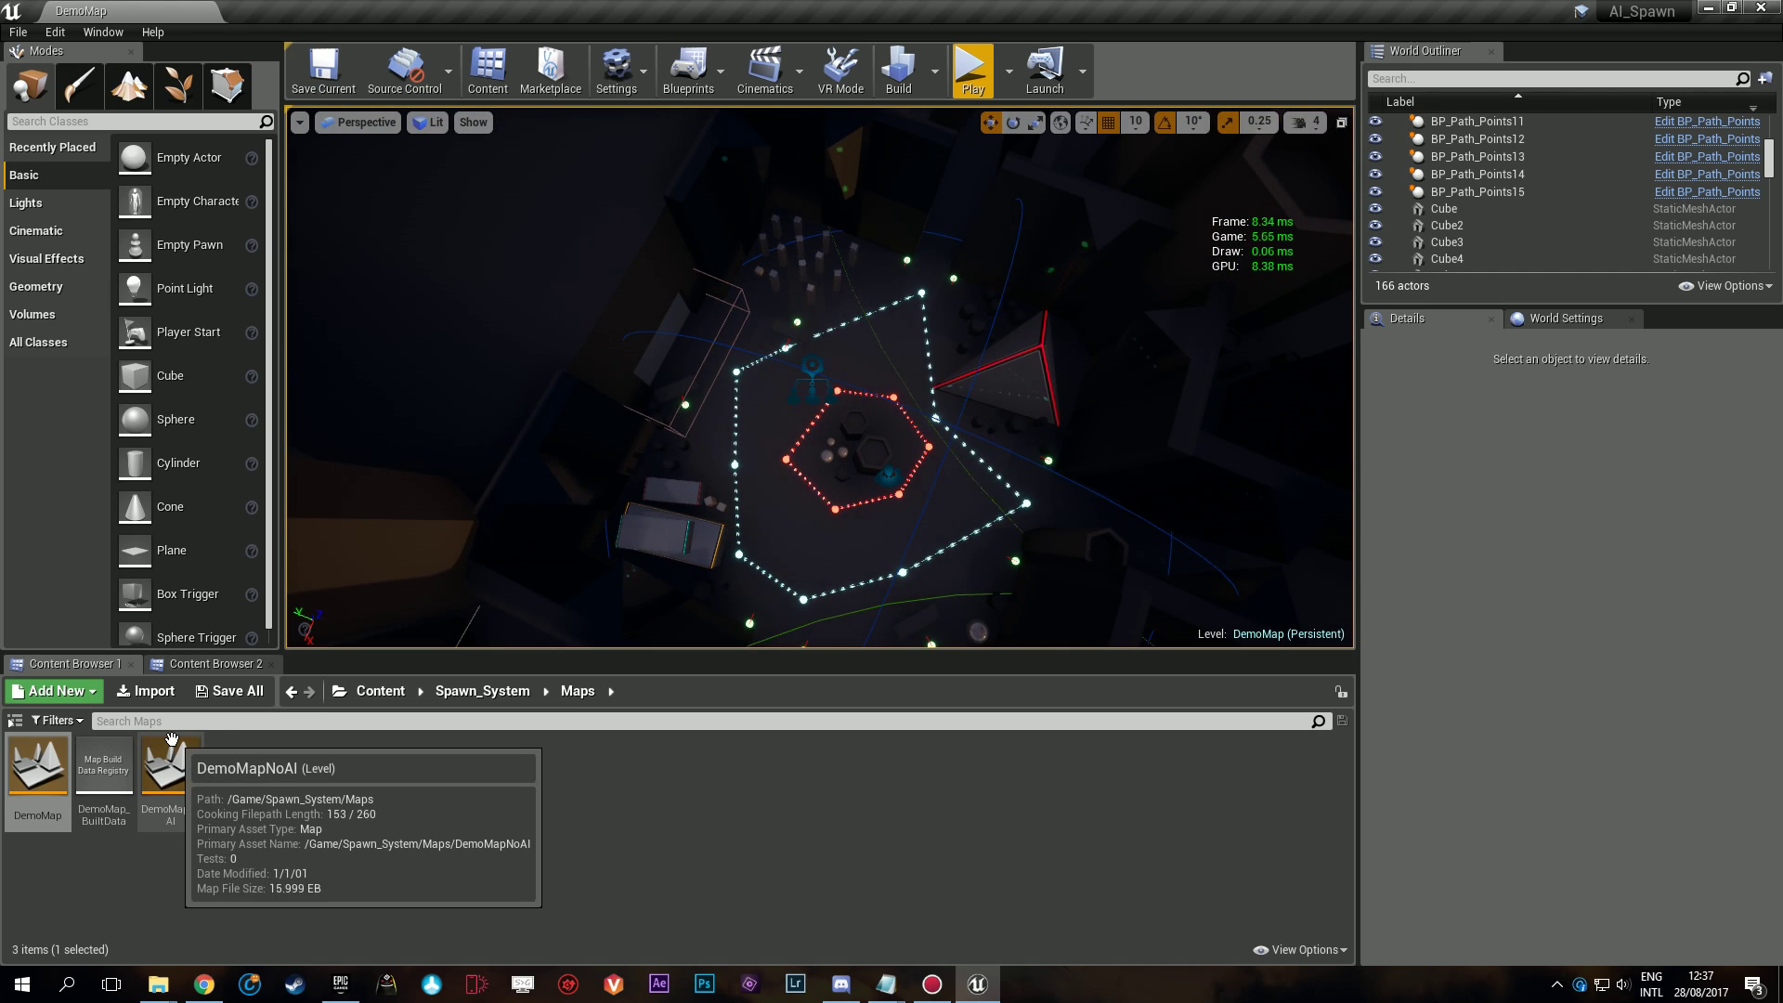
Open the DemoMapNoAI level and start playing it in the editor.
{"action": "double_click", "coordinate": [170, 764]}
{"action": "right_click_drag", "start_coordinate": [839, 474], "coordinate": [839, 474]}
{"action": "key", "text": "w"}
{"action": "key", "text": "alt+p"}
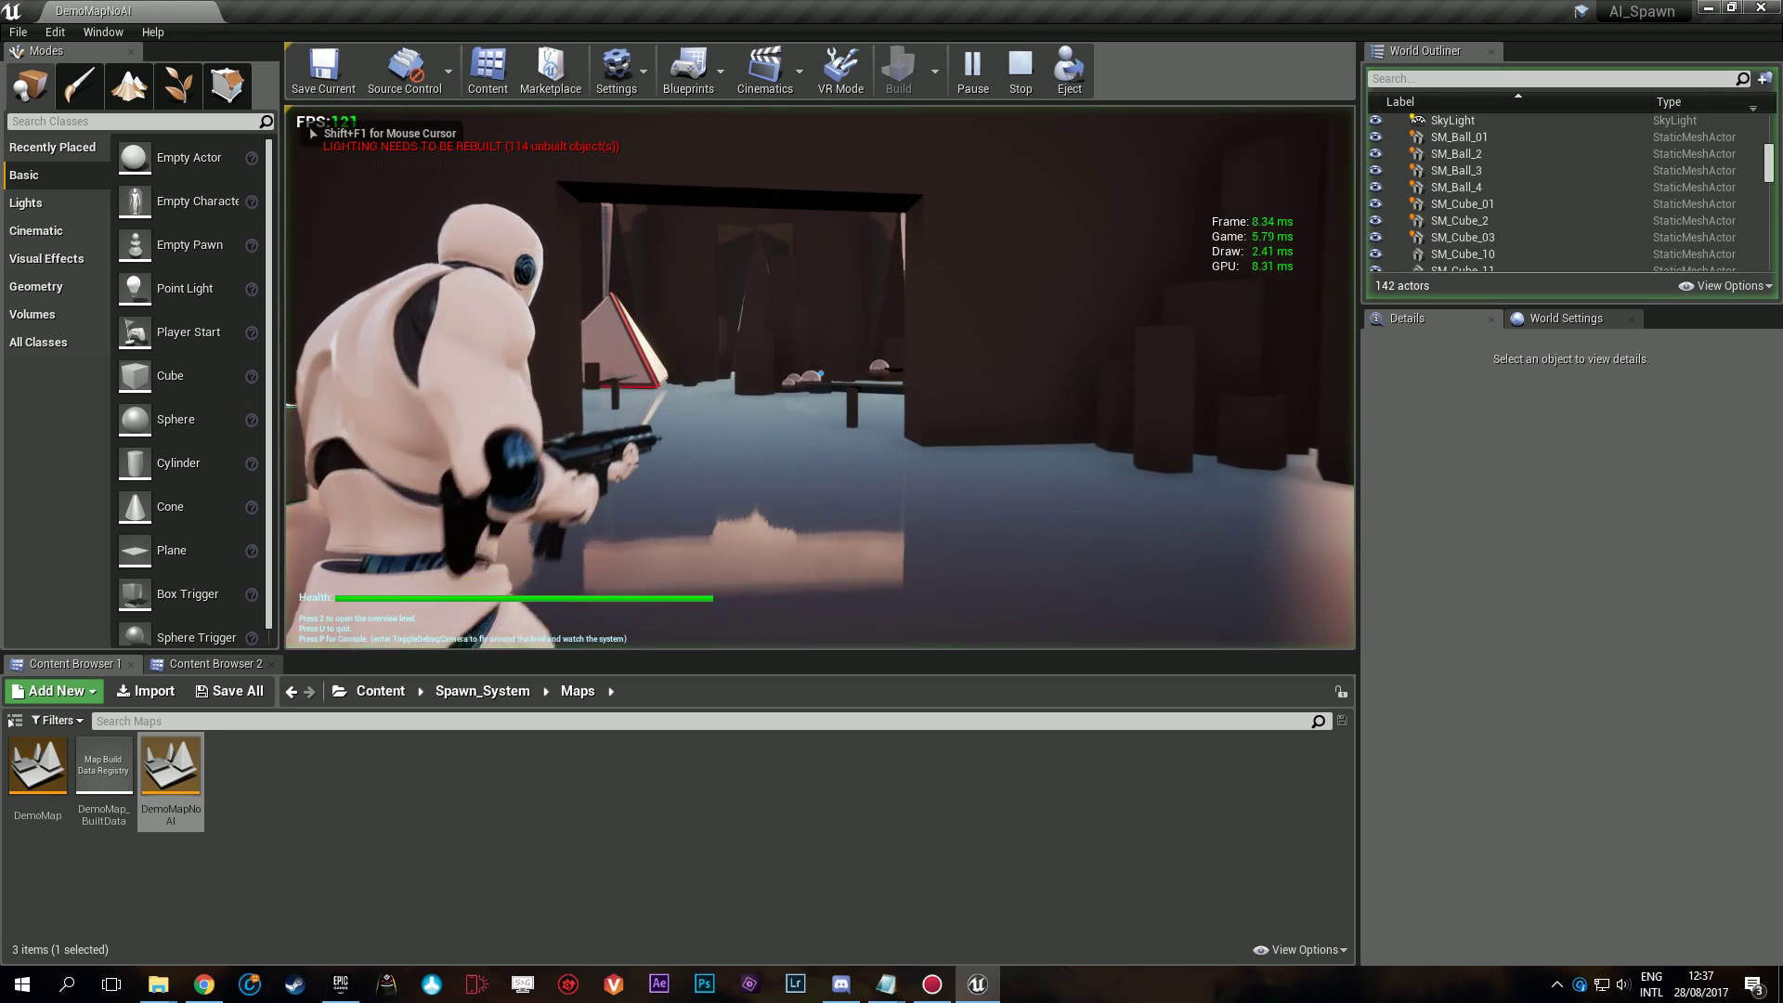
Run the character through the DemoMapNoAI level to observe the frame rate without AI, and stop the play session.
{"action": "key", "text": "w"}
{"action": "key", "text": "w"}
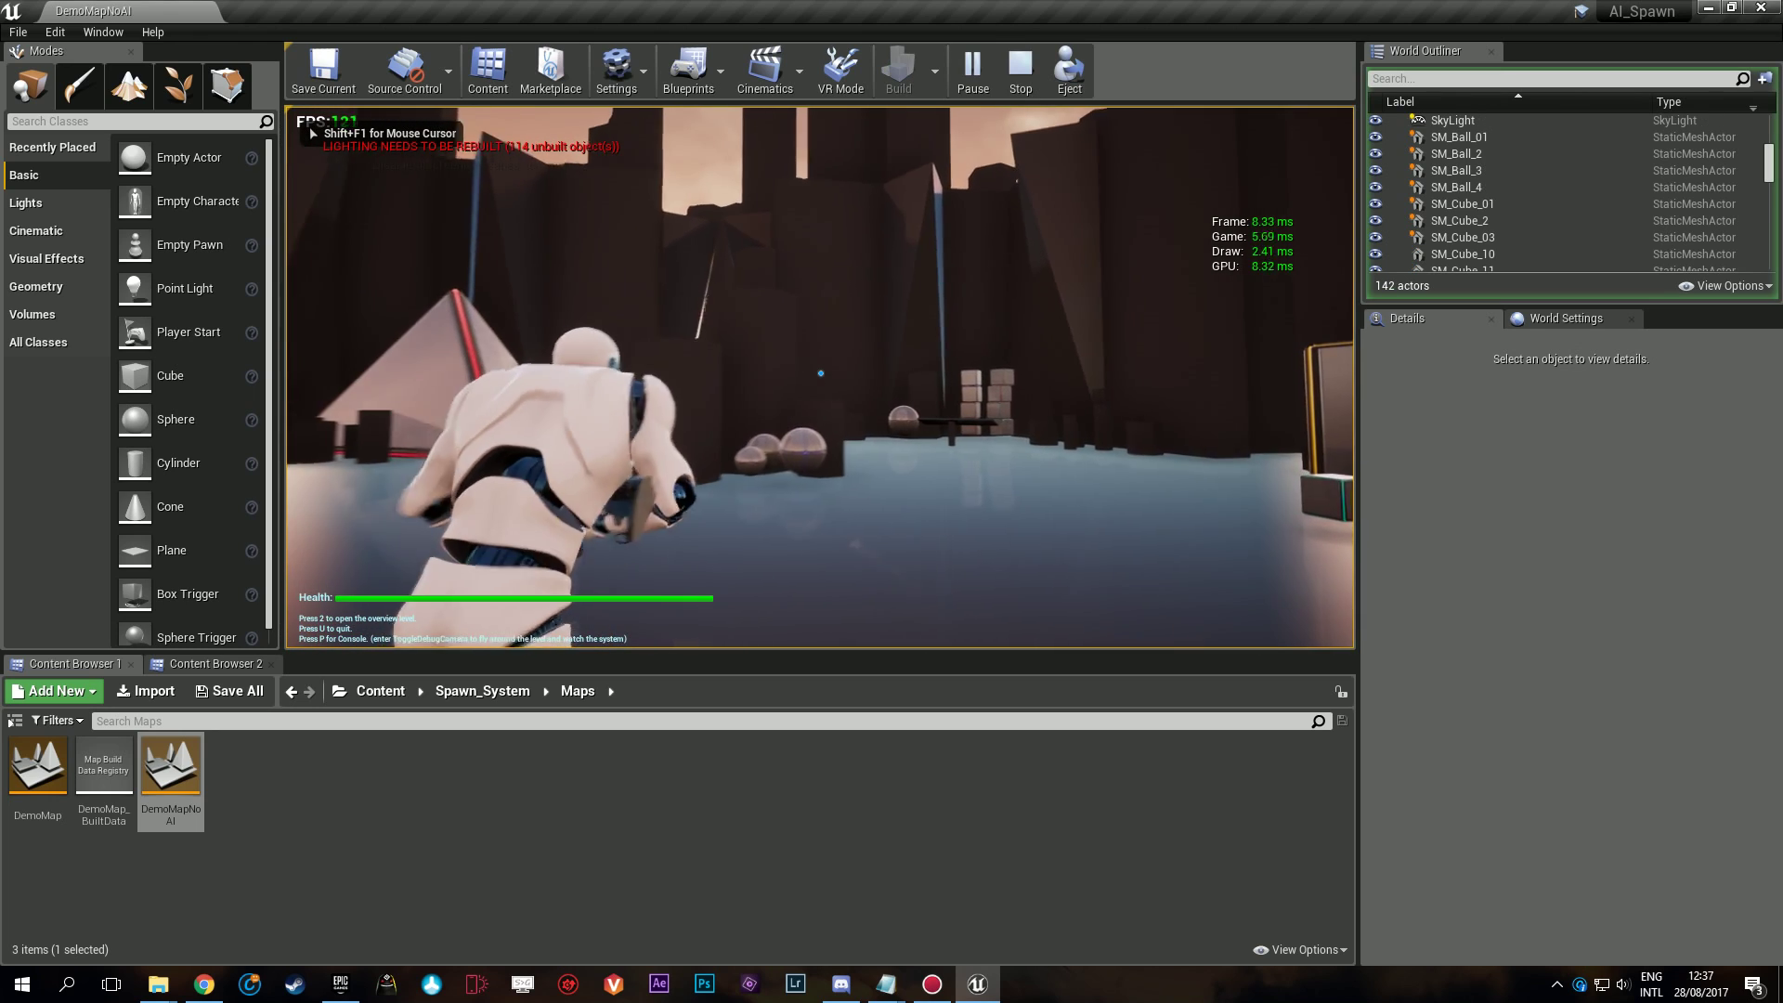
{"action": "key", "text": "w"}
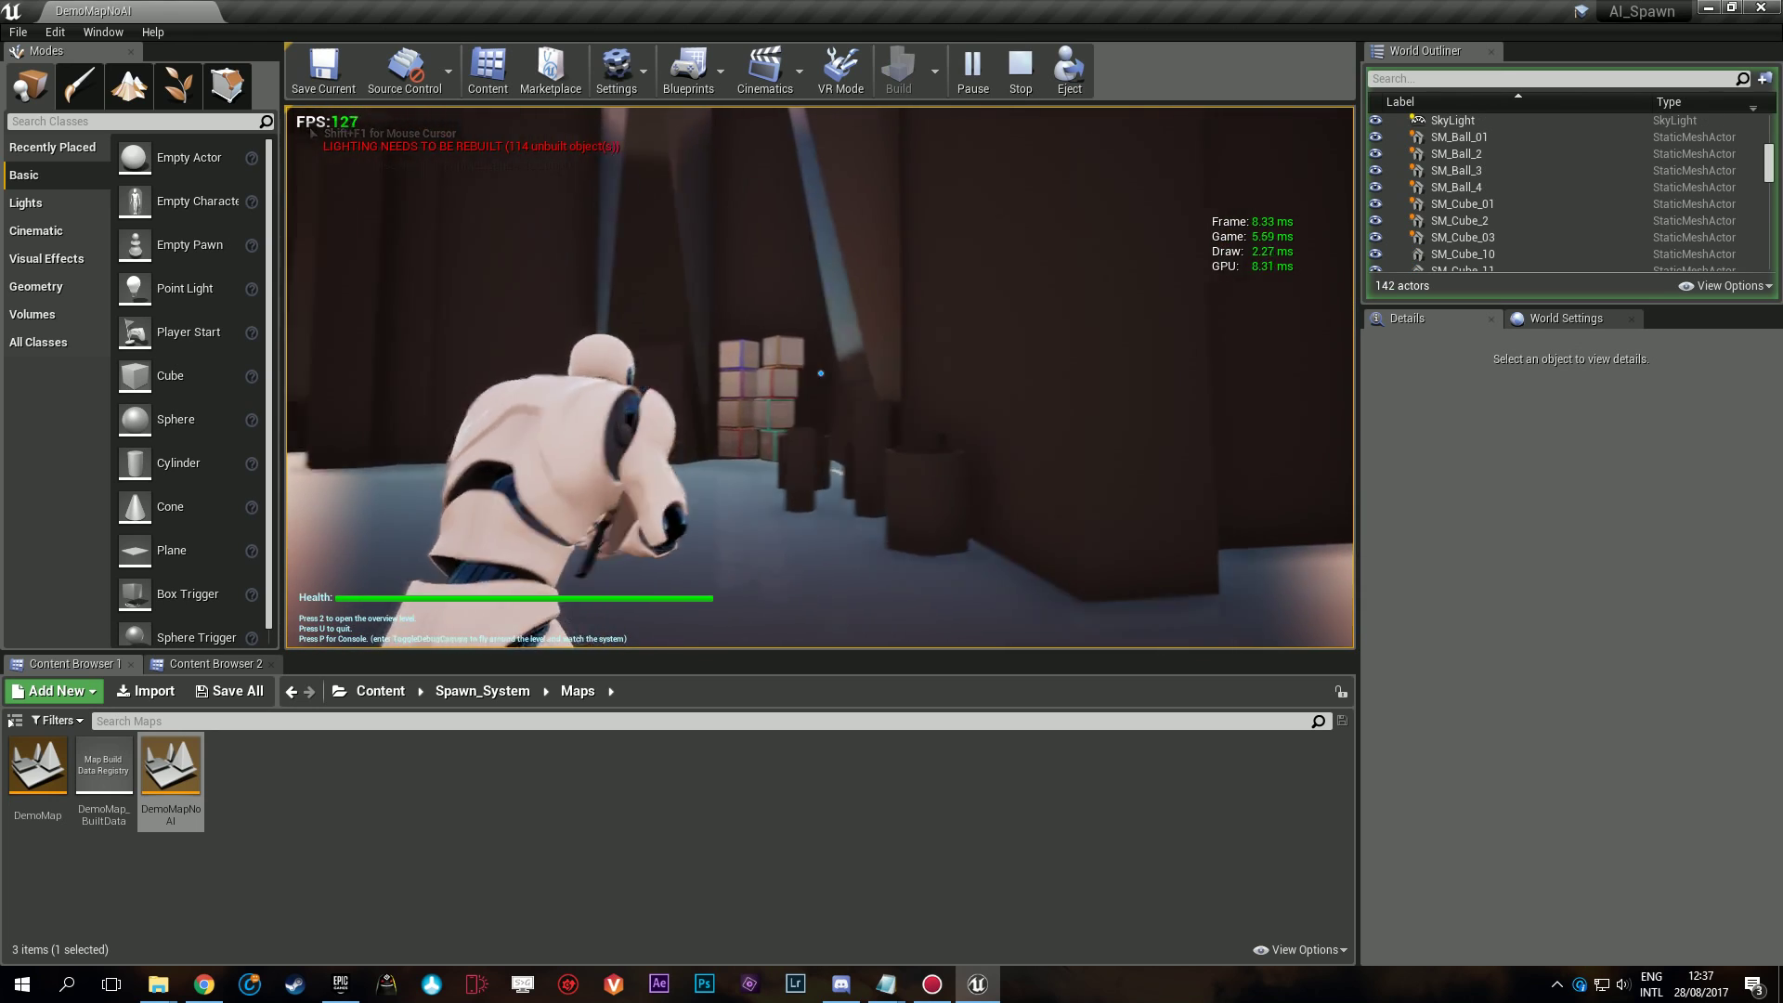
{"action": "key", "text": "w"}
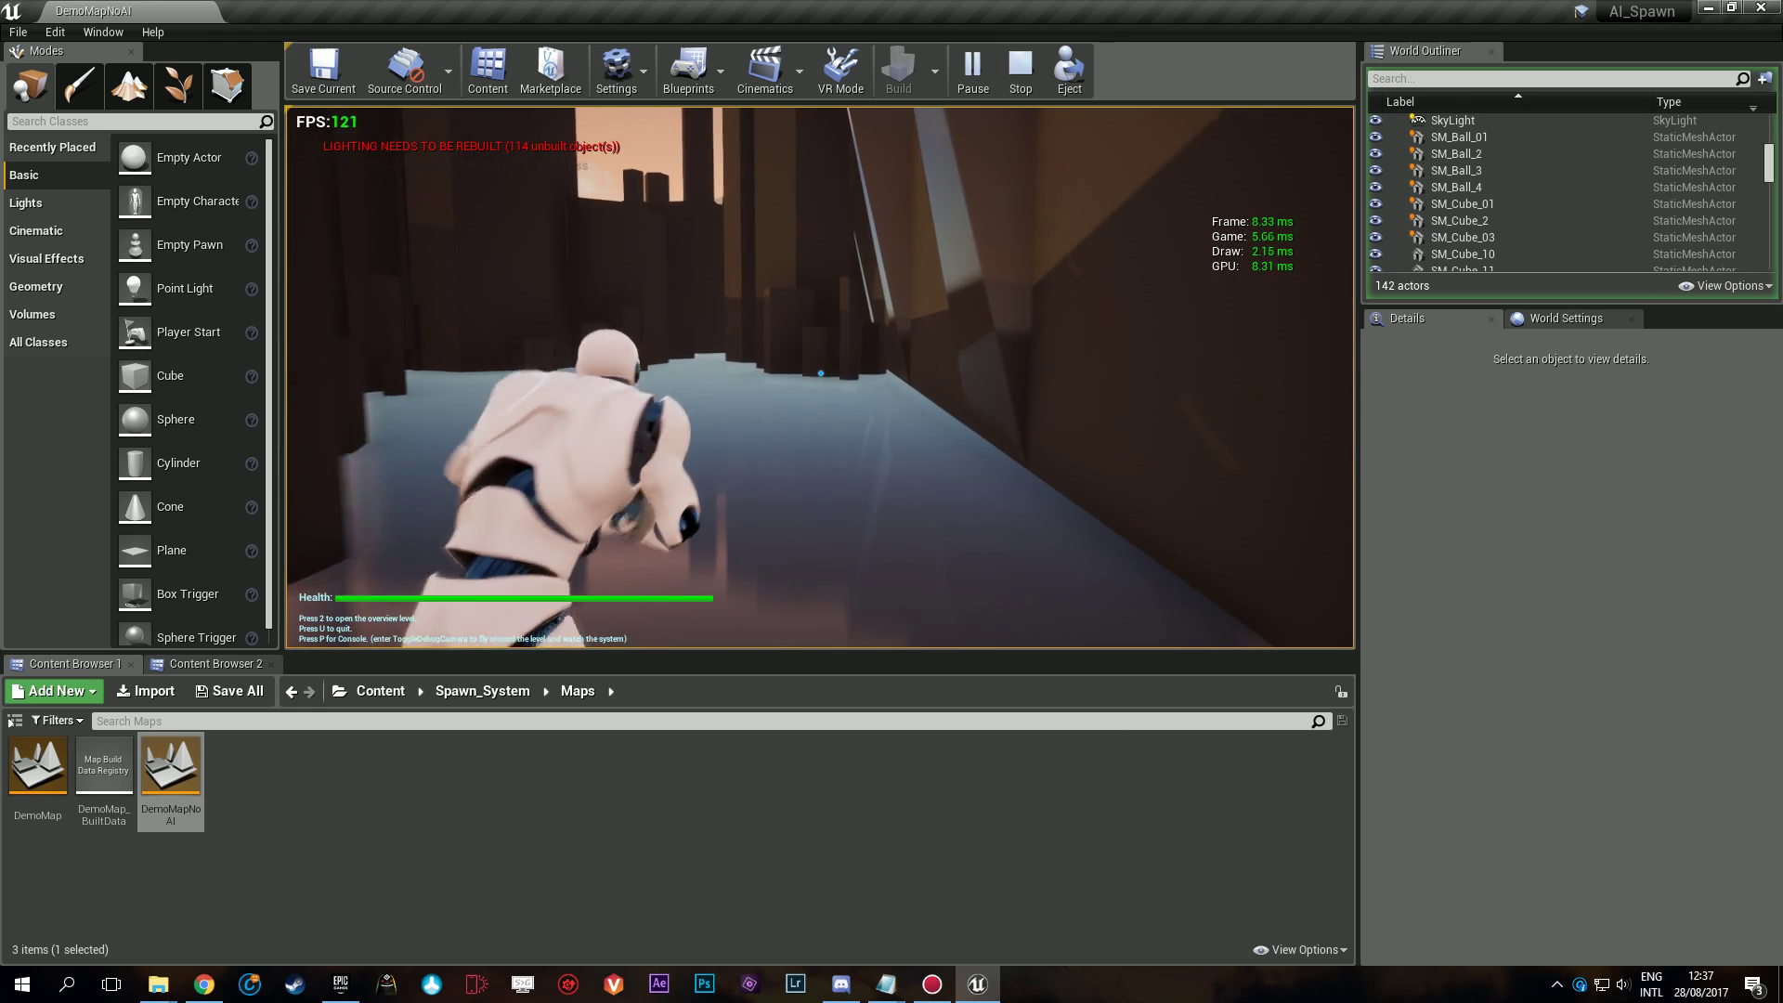
{"action": "key", "text": "w"}
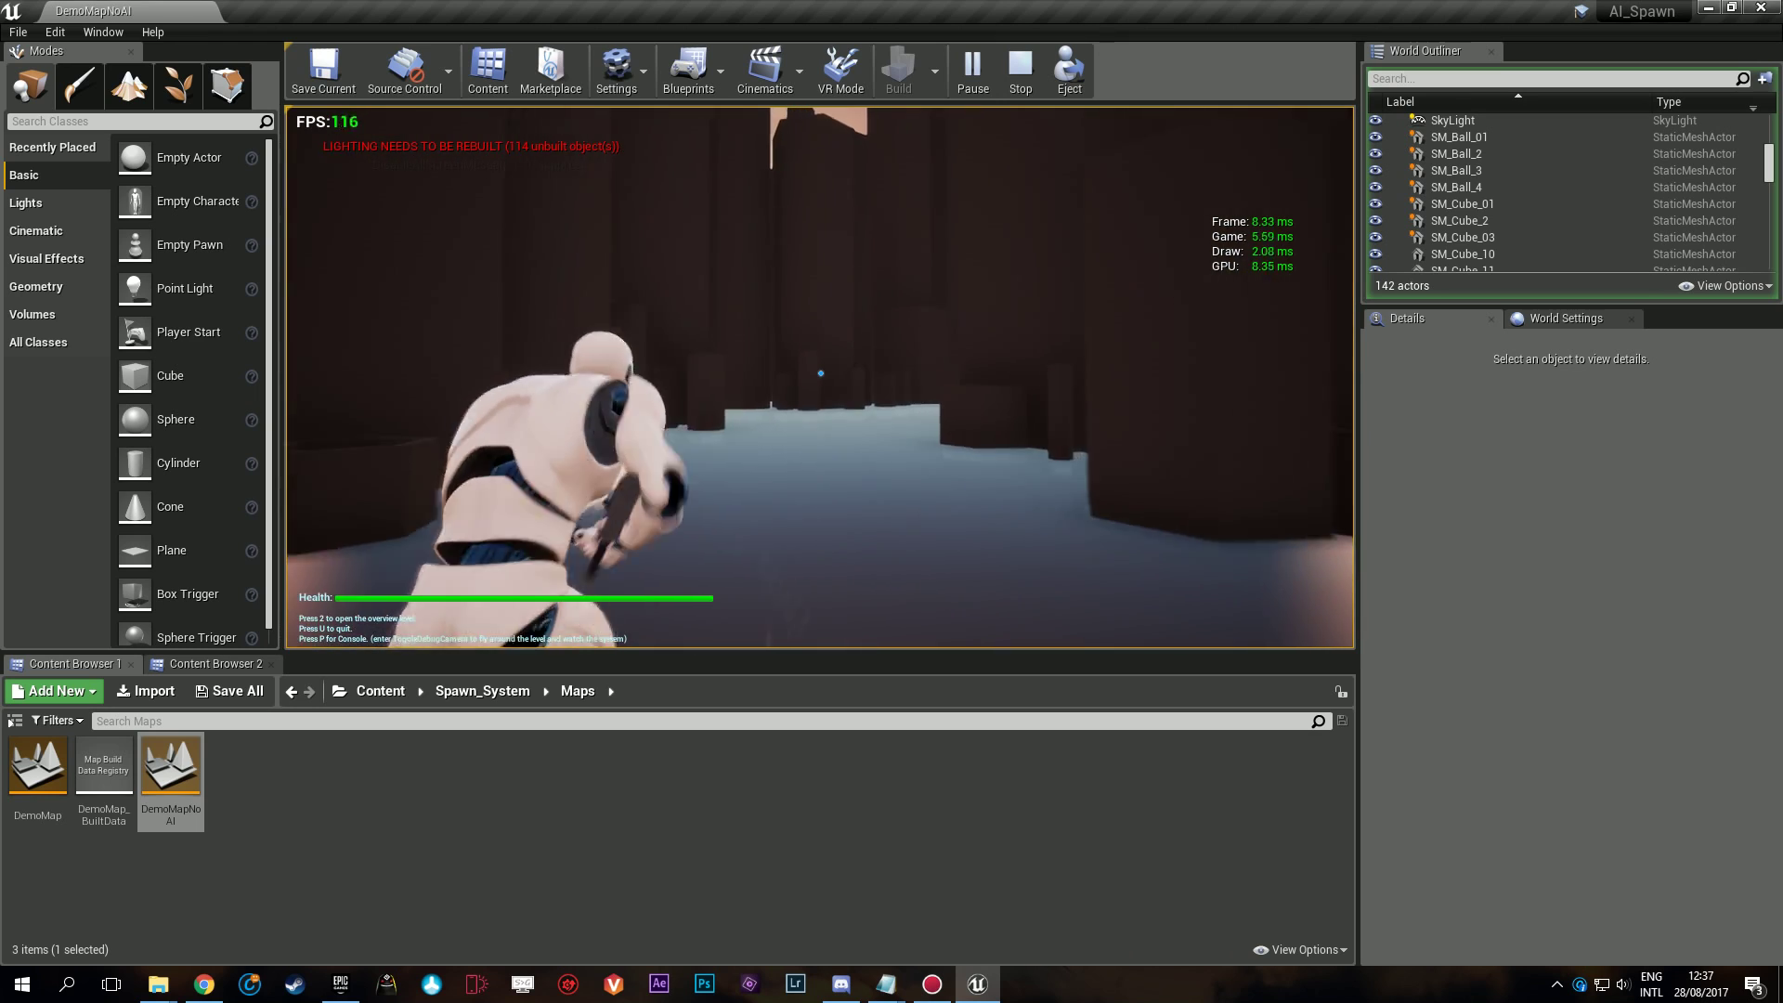
{"action": "key", "text": "w"}
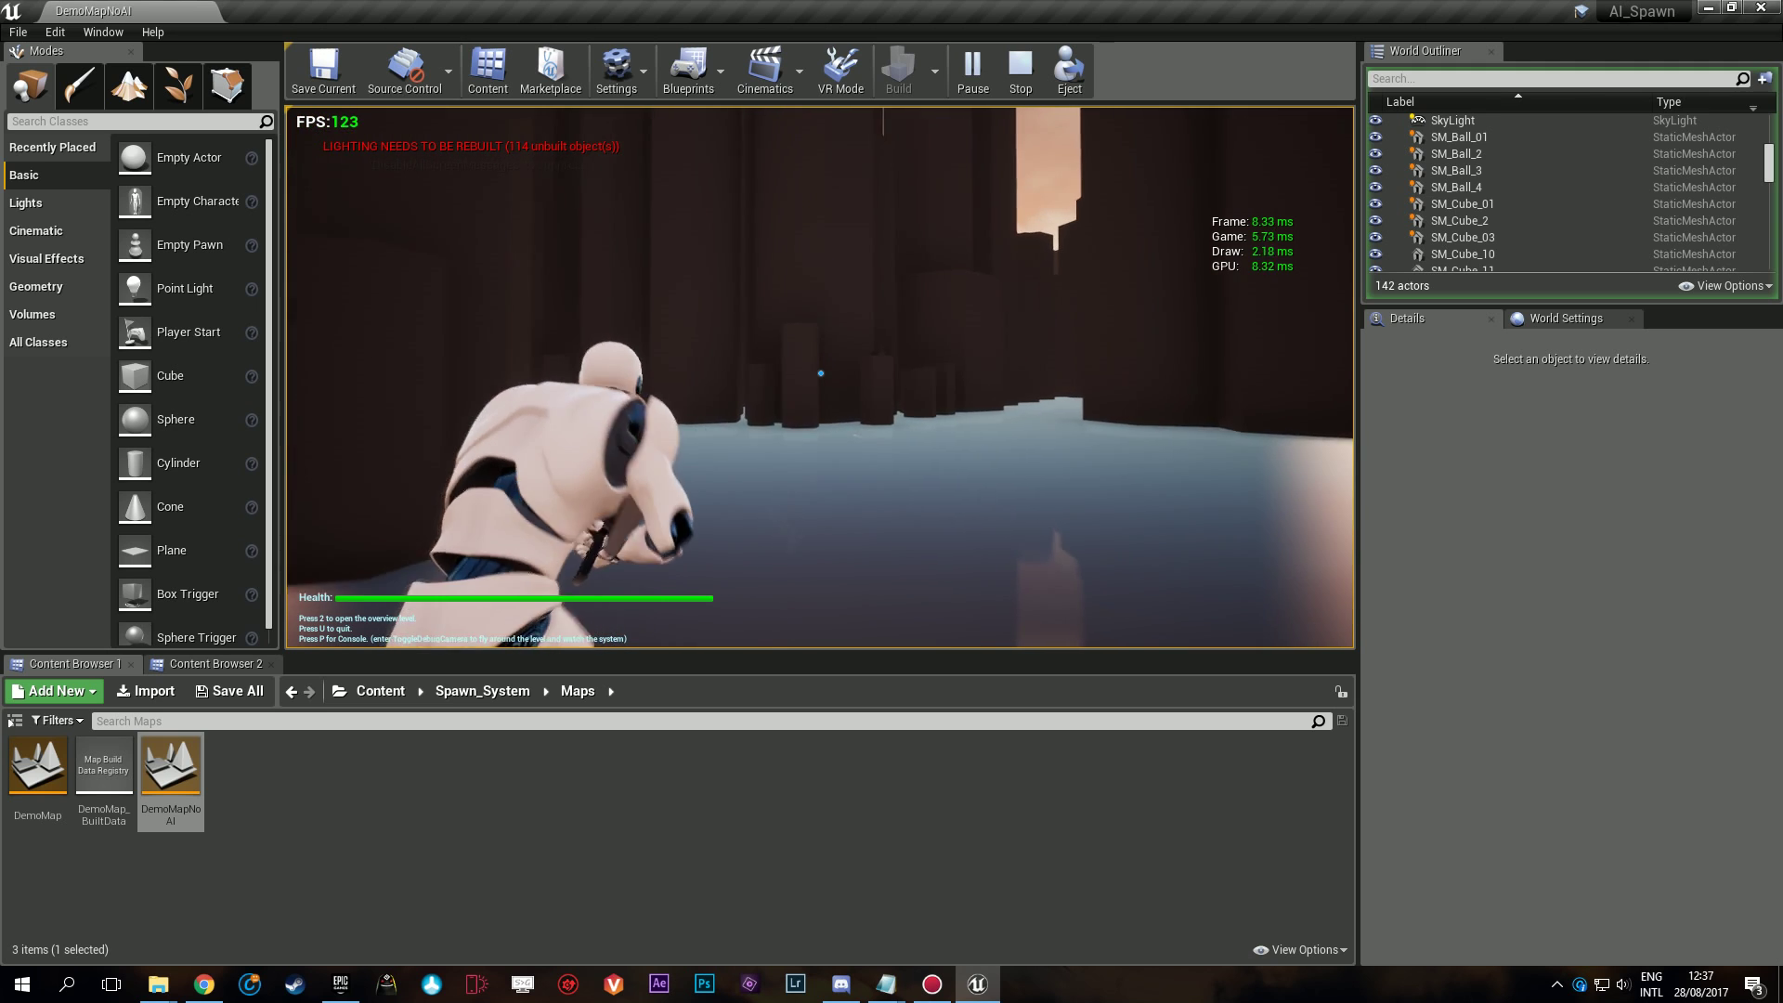
{"action": "key", "text": "w"}
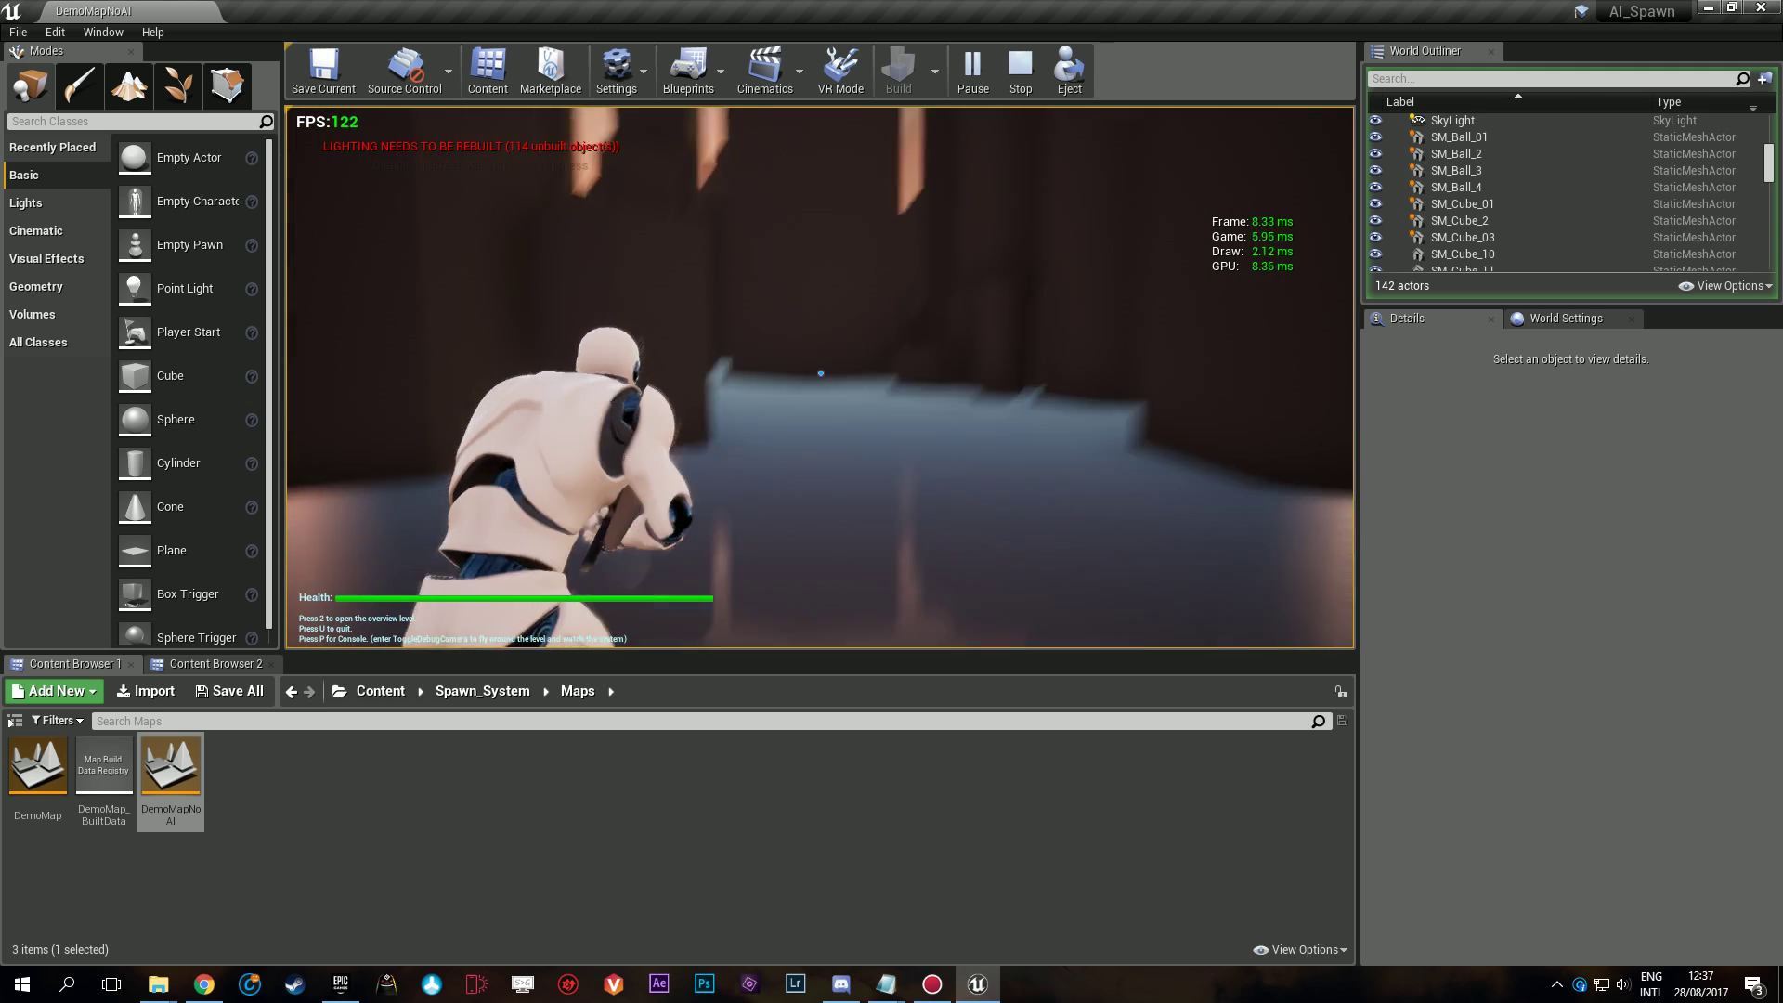
{"action": "key", "text": "w"}
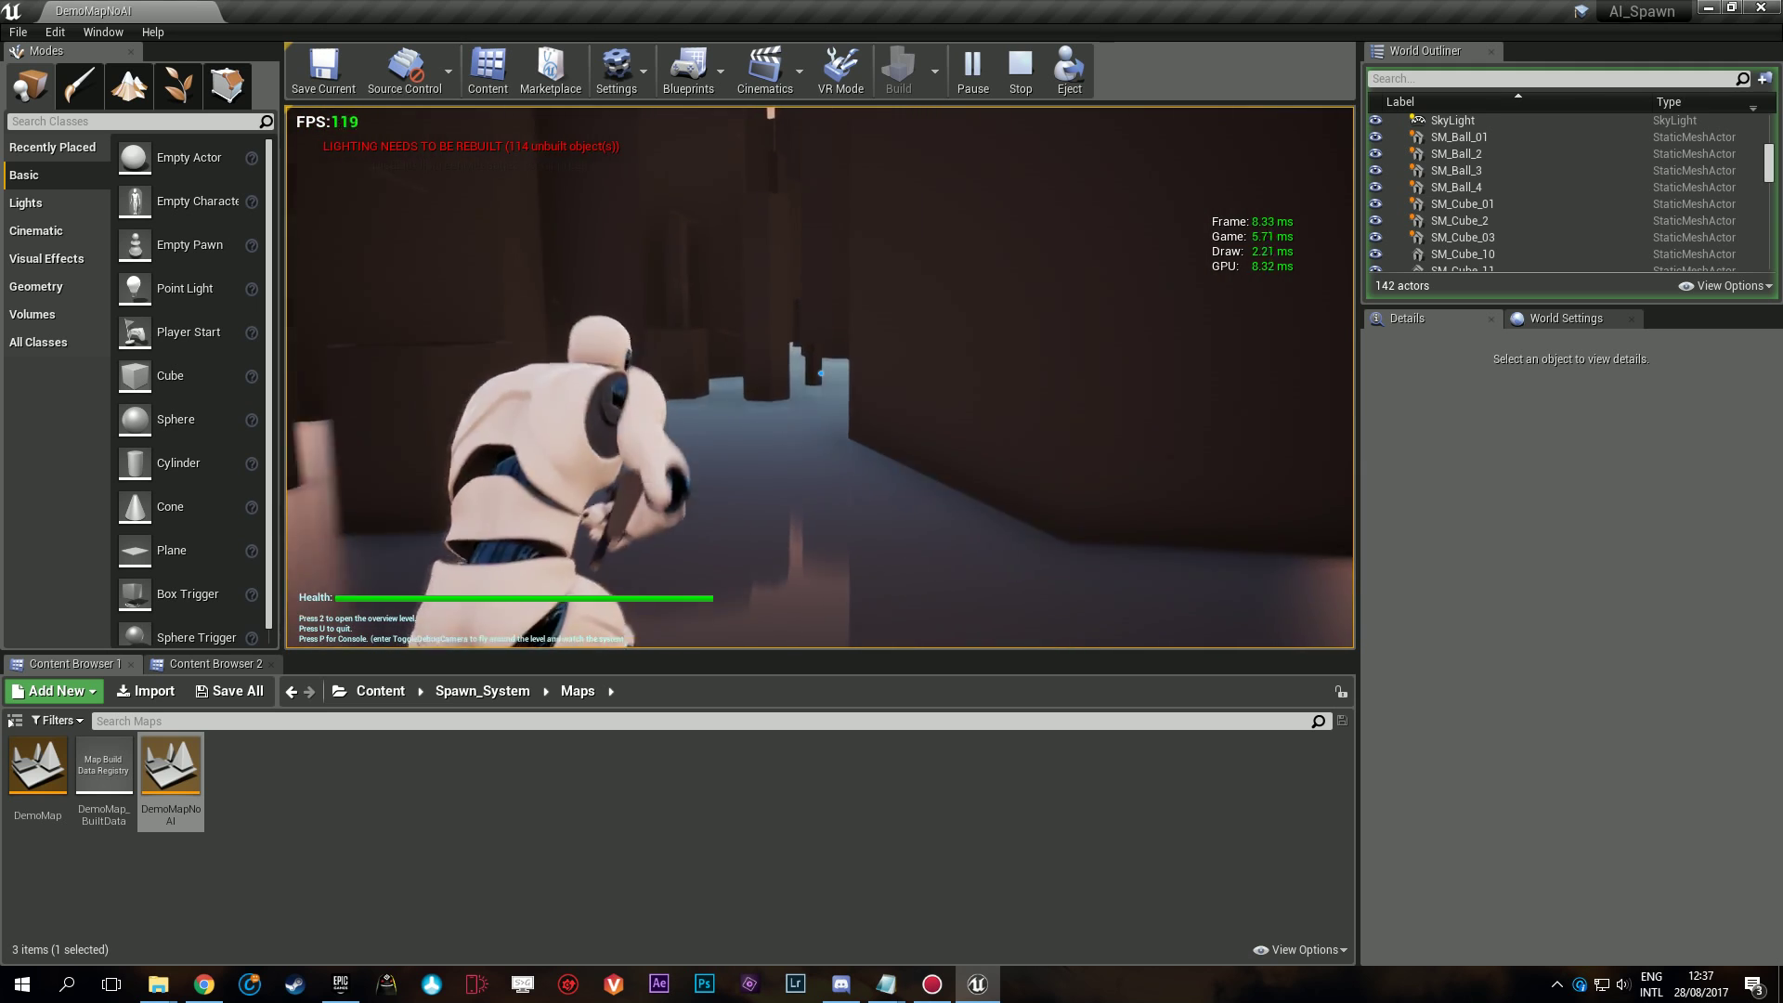
{"action": "key", "text": "w"}
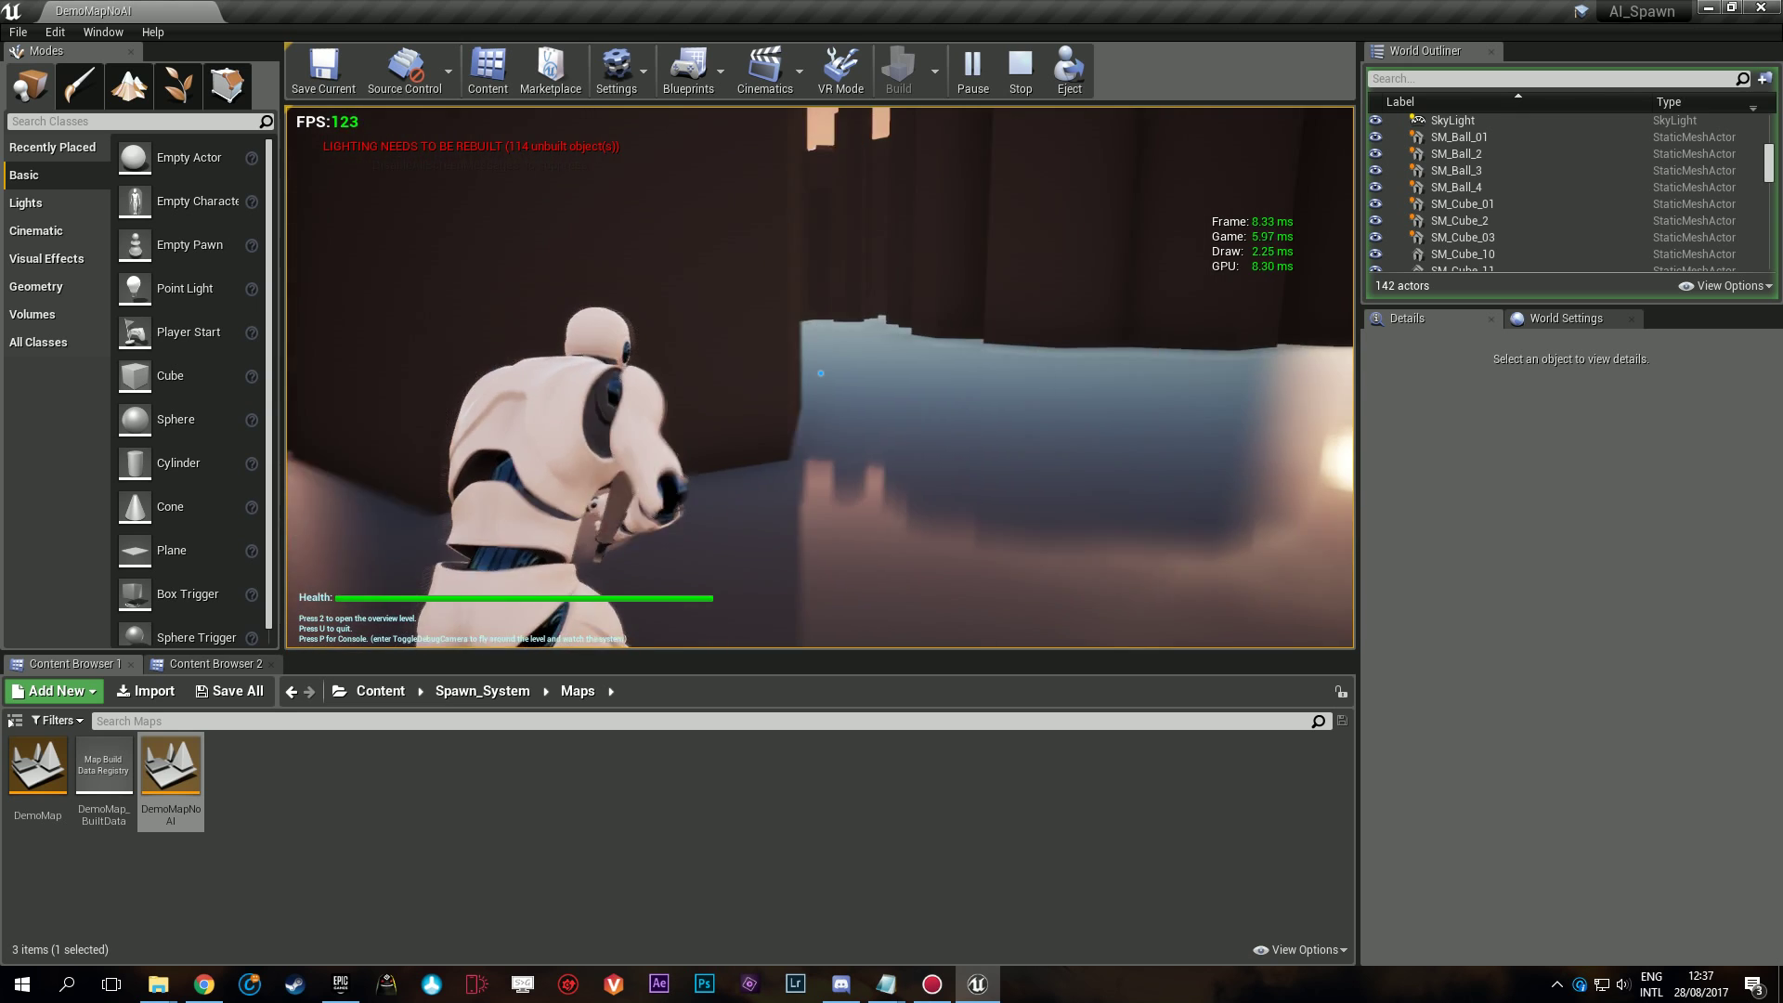
{"action": "key", "text": "w"}
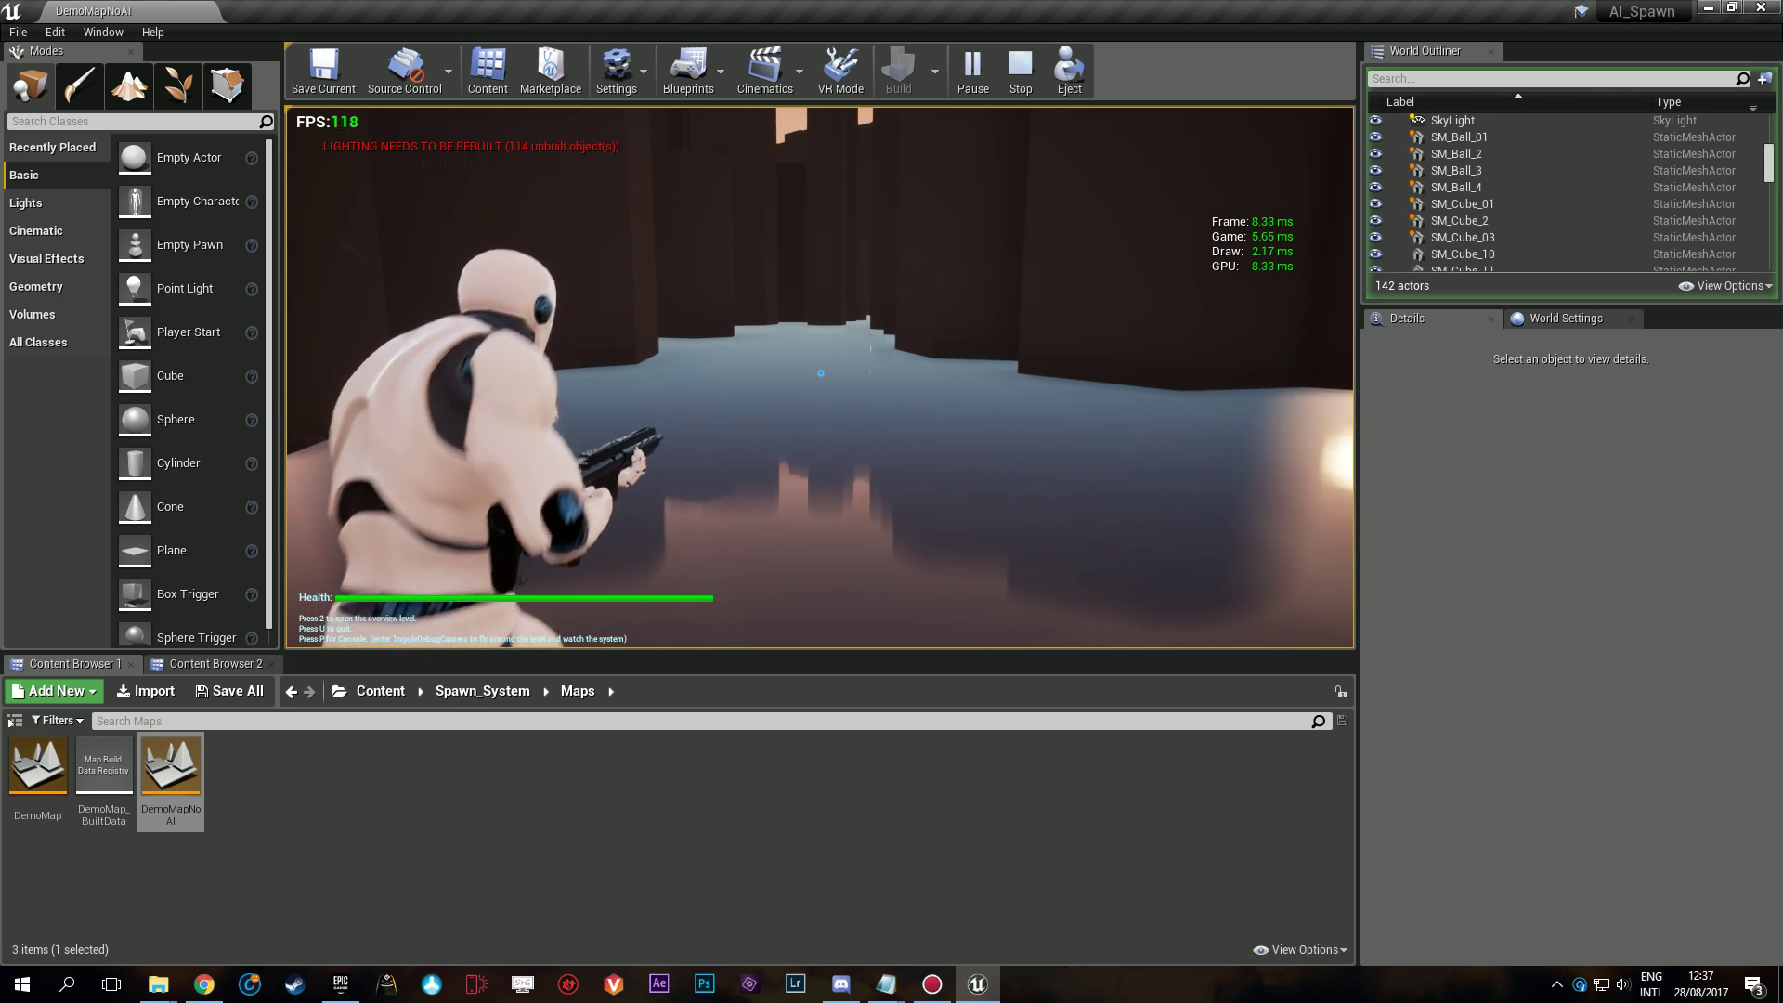
{"action": "key", "text": "w"}
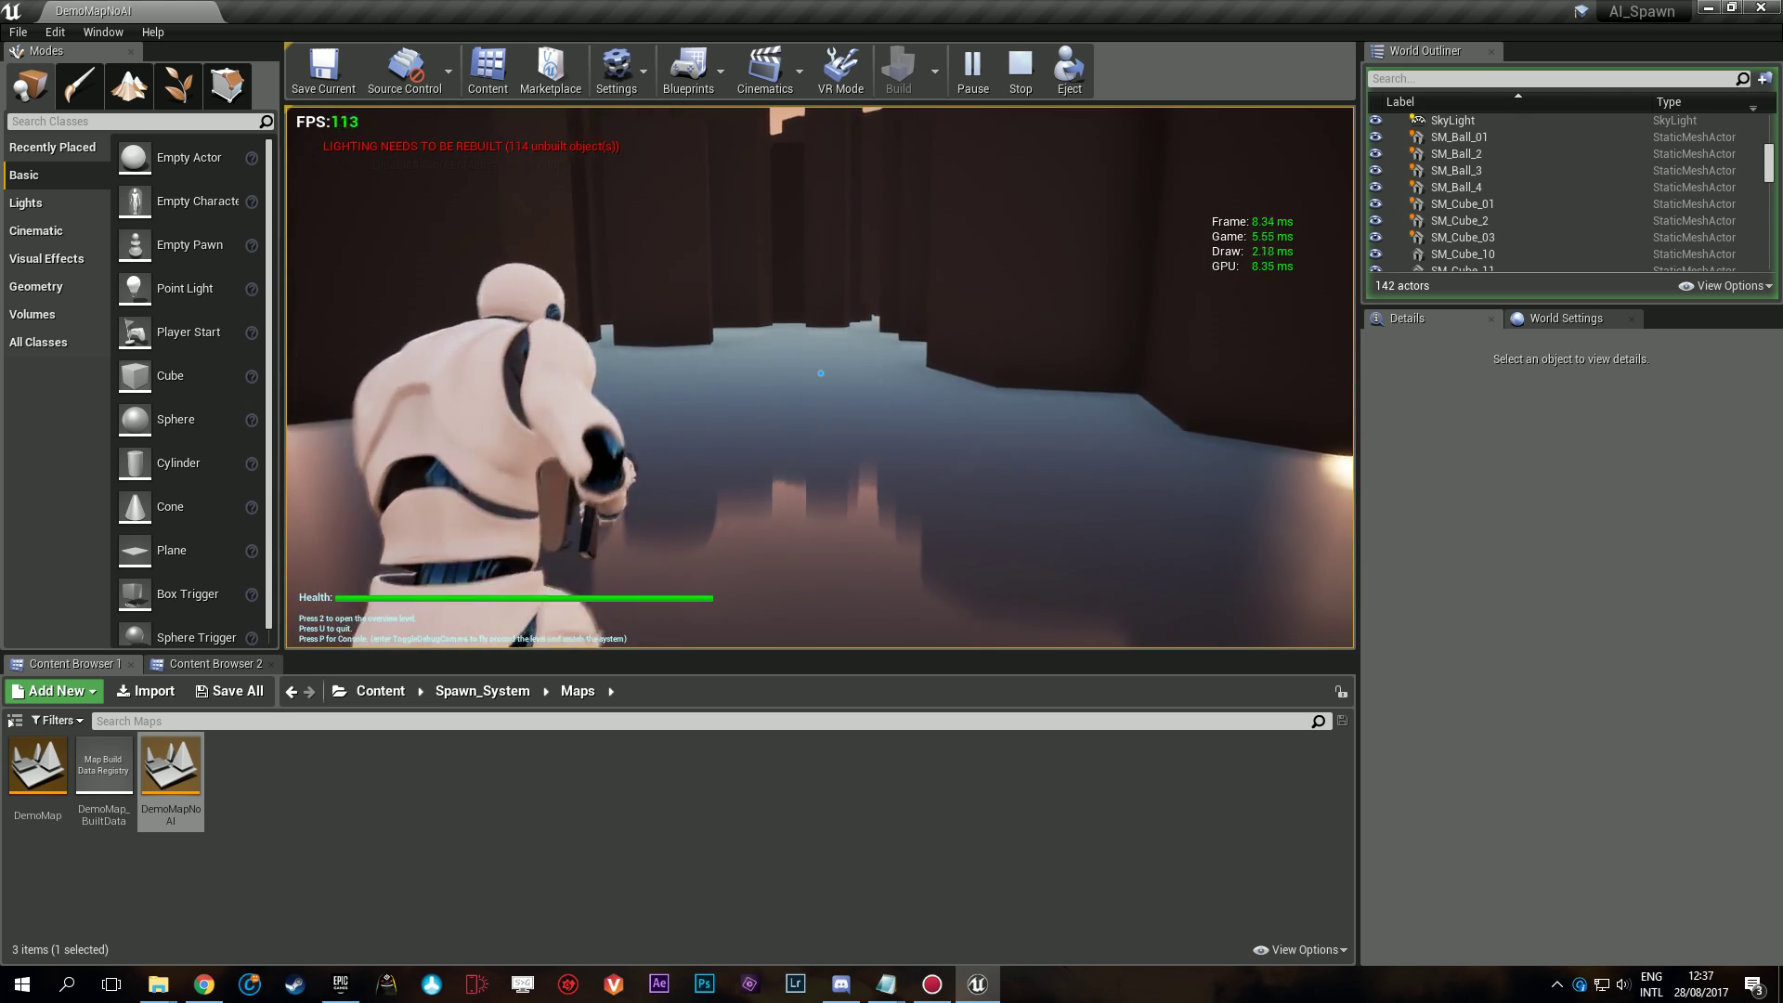
{"action": "key", "text": "w"}
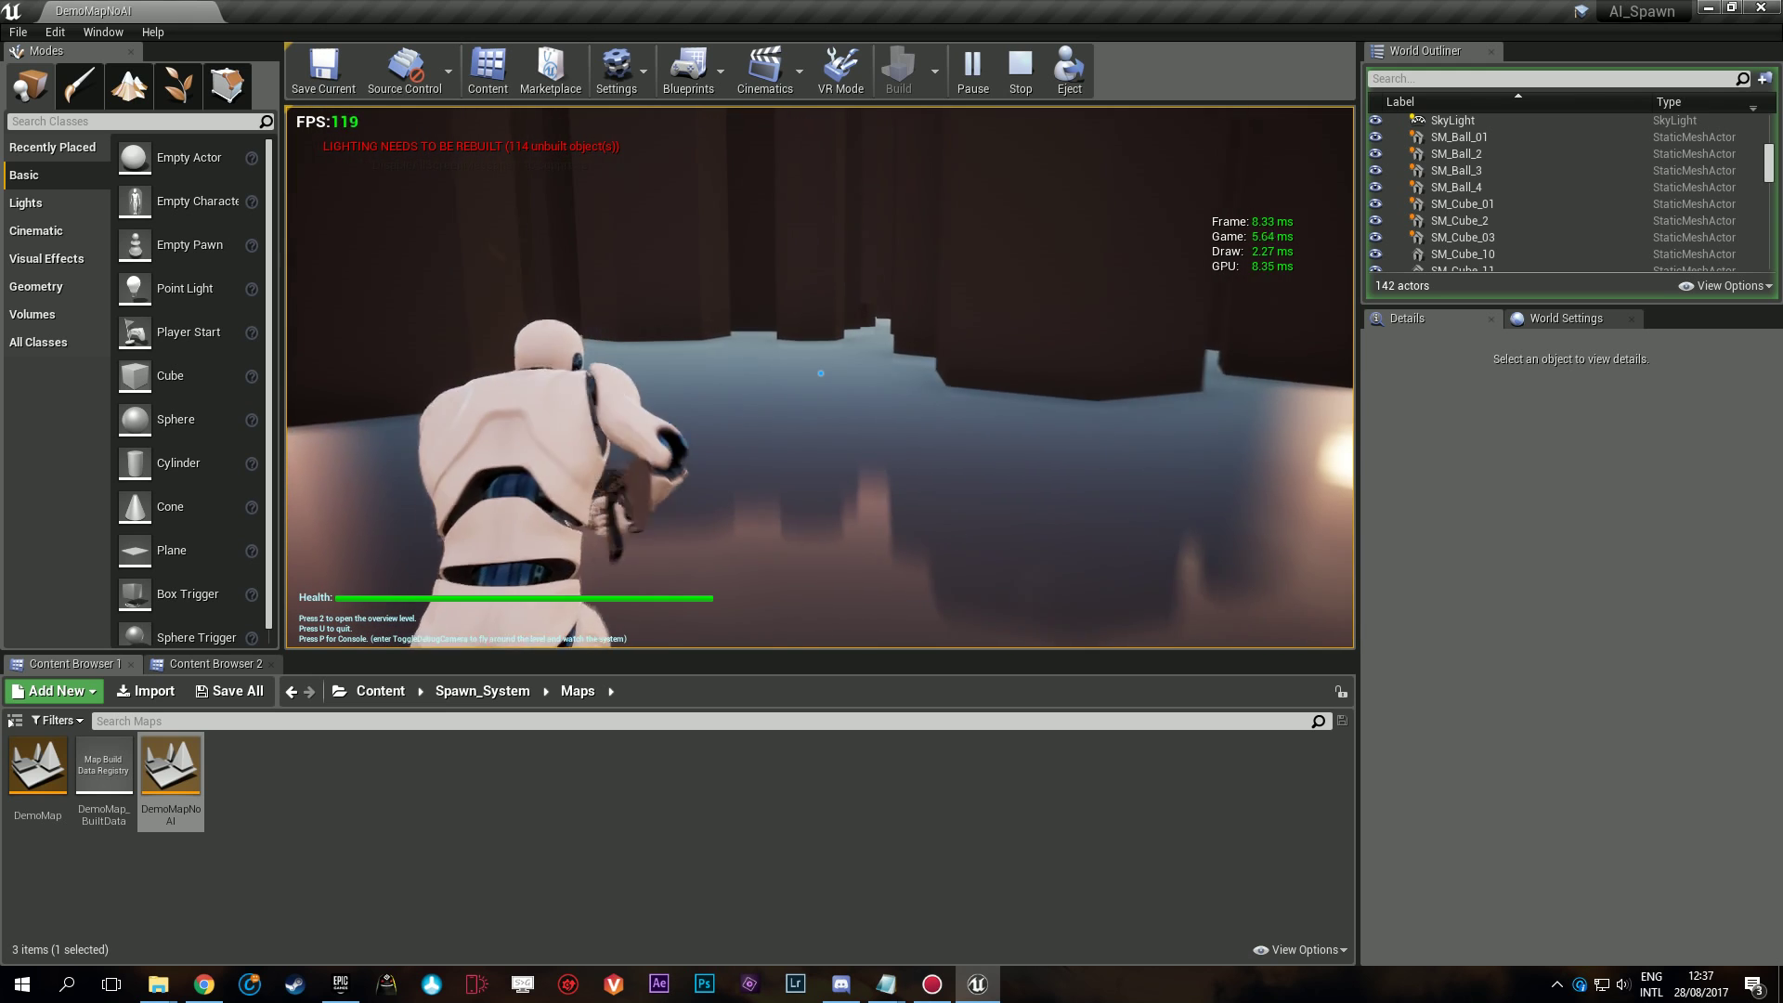
{"action": "key", "text": "w"}
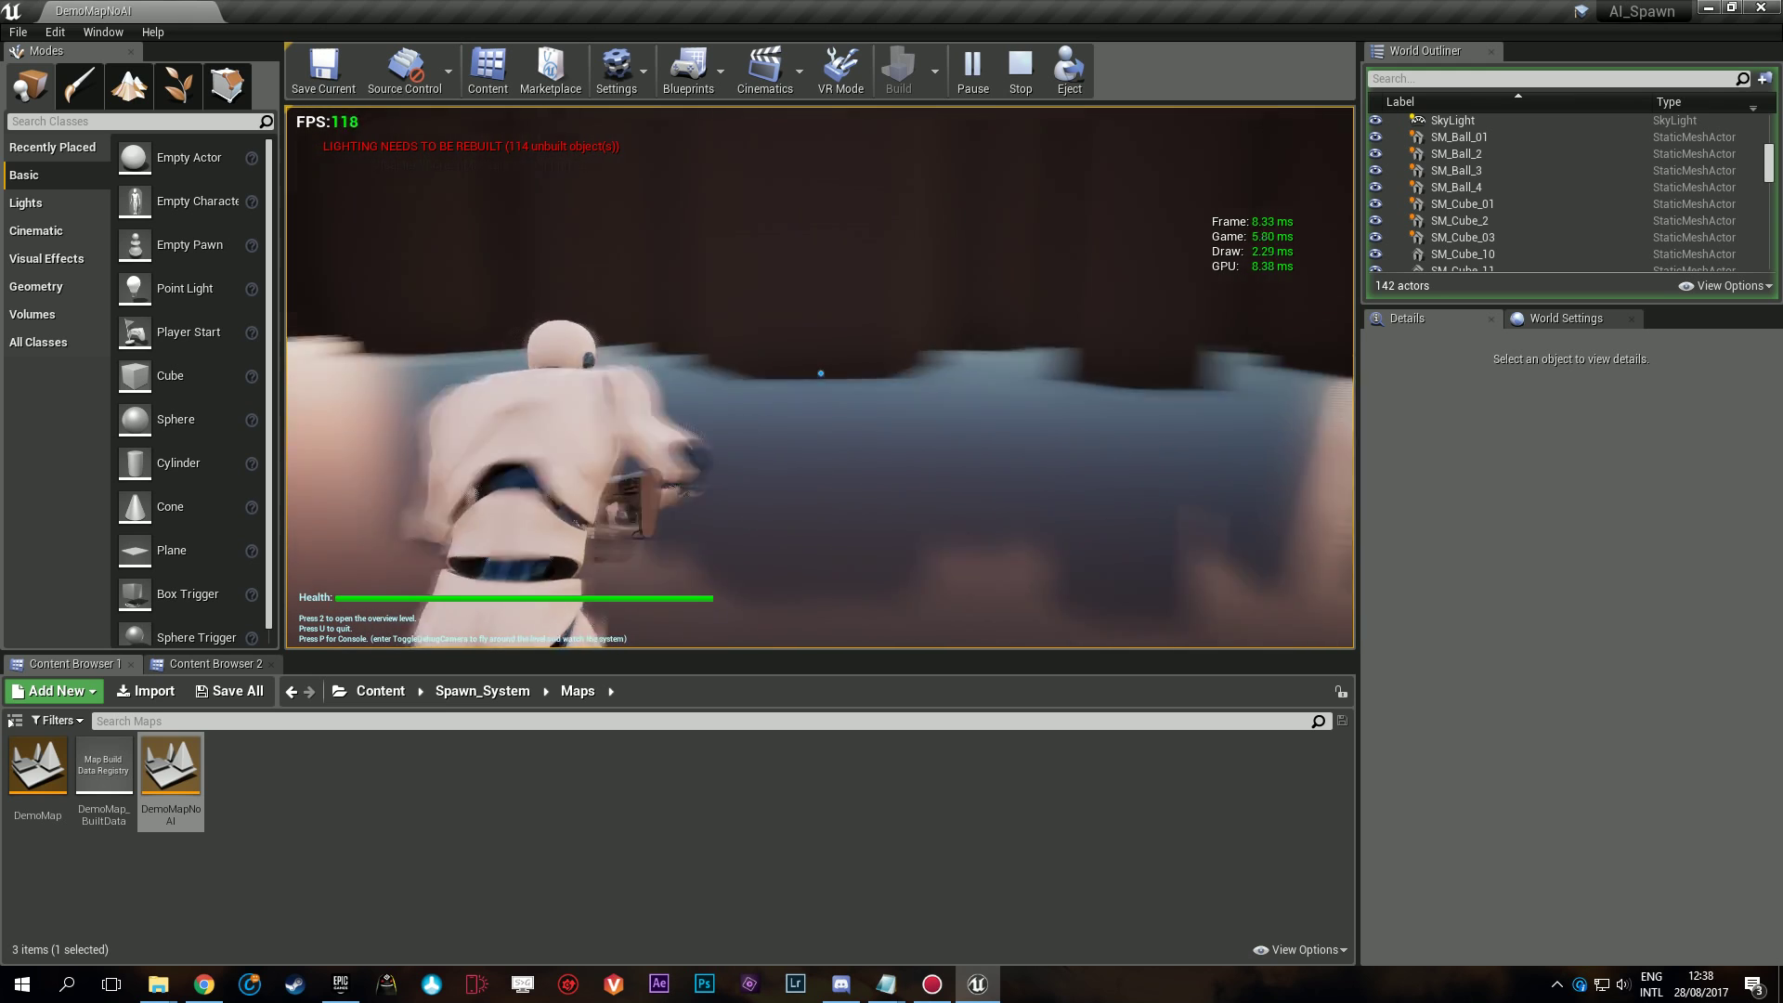
{"action": "key", "text": "w"}
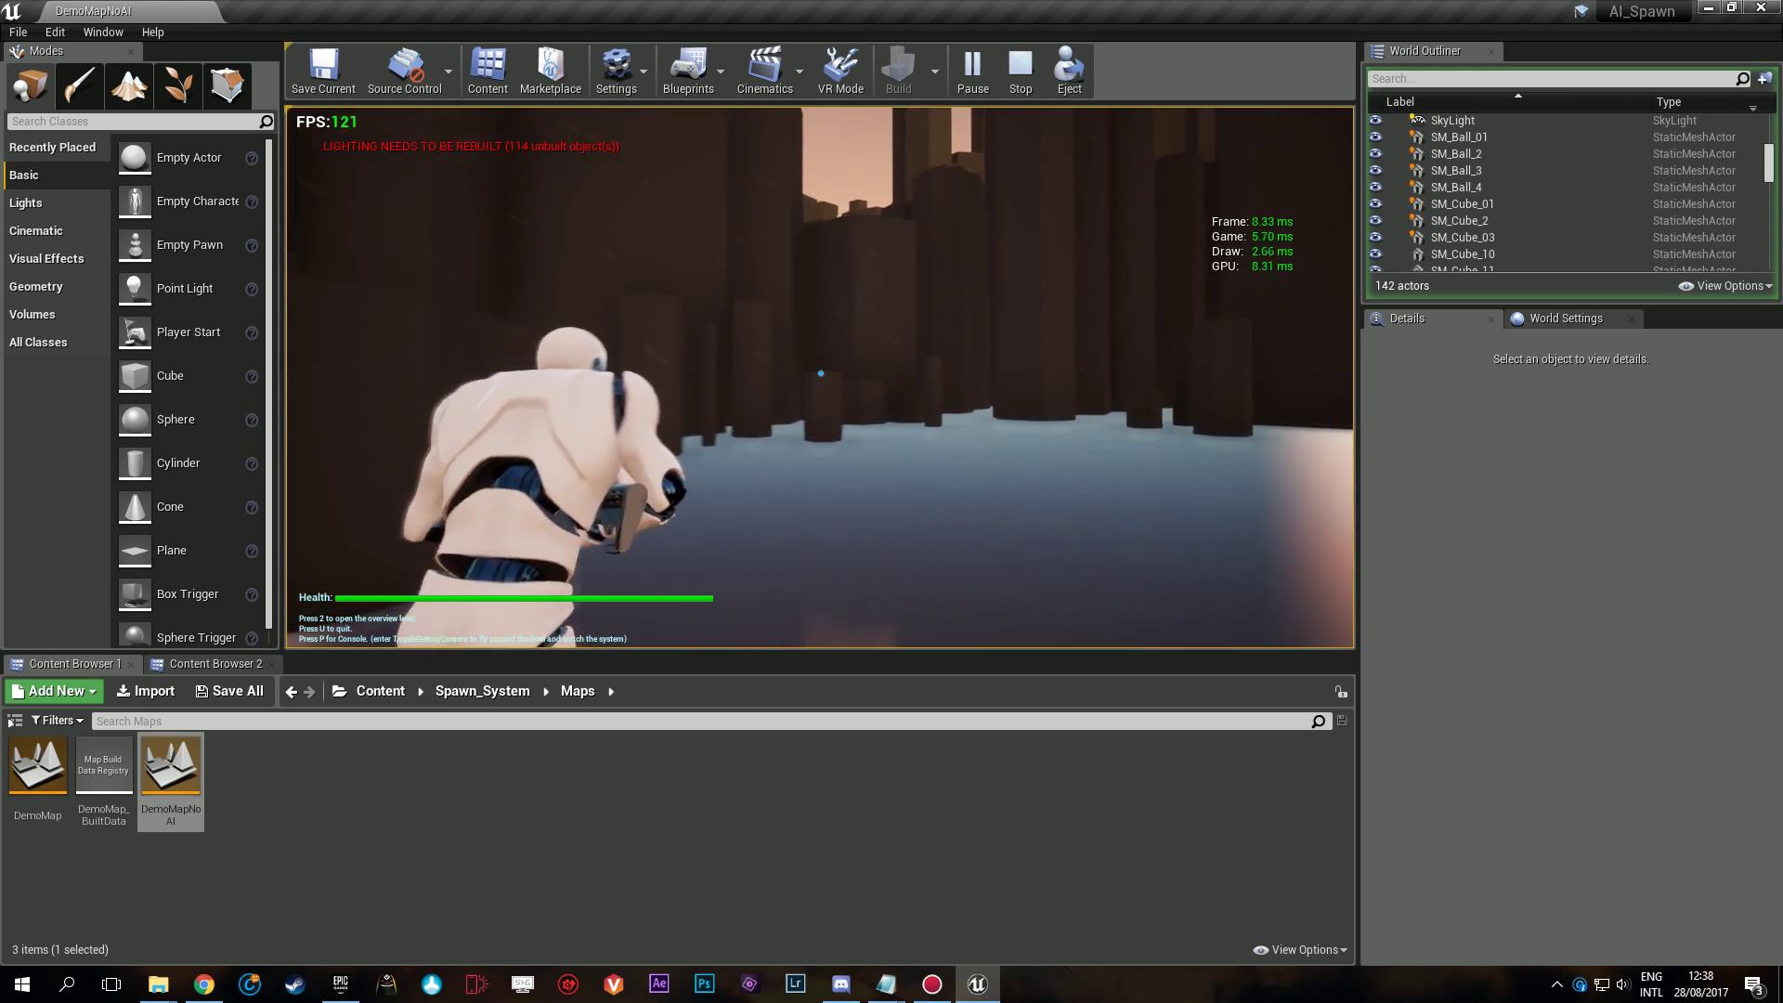
{"action": "key", "text": "w"}
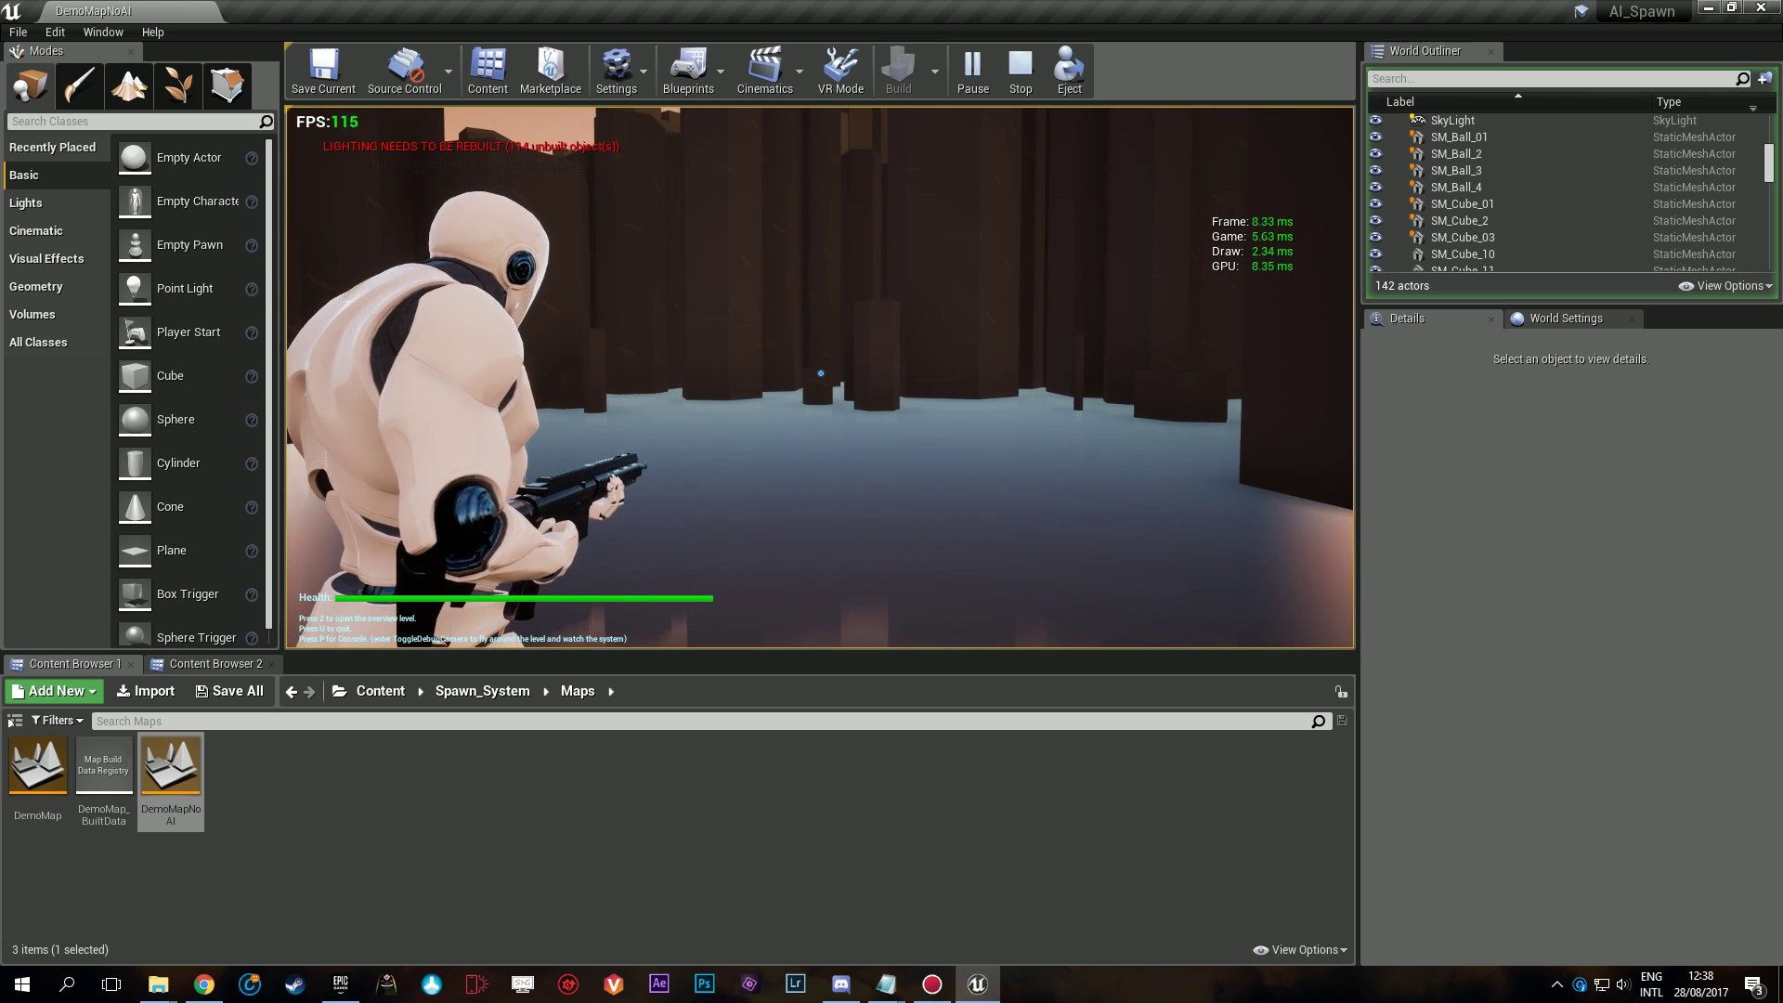
{"action": "key", "text": "Escape"}
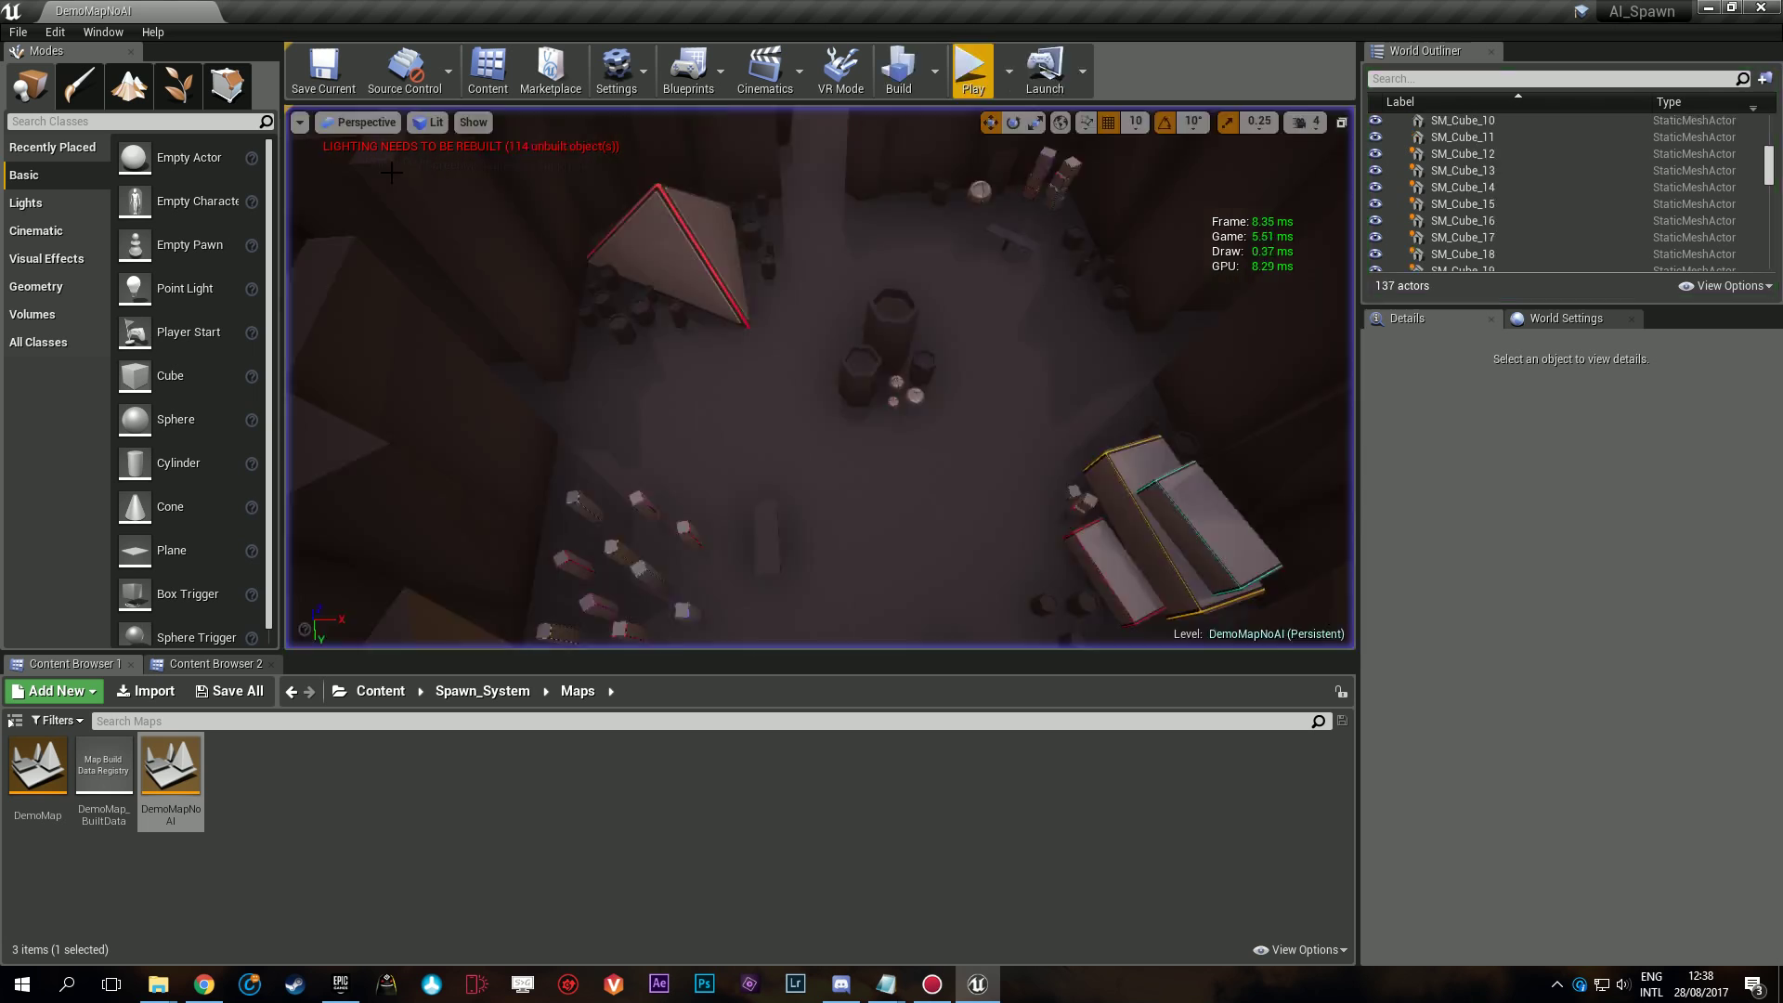
Duplicate the DemoMap level in the Maps folder and open the copy, saving it when asked.
{"action": "right_click", "coordinate": [37, 766]}
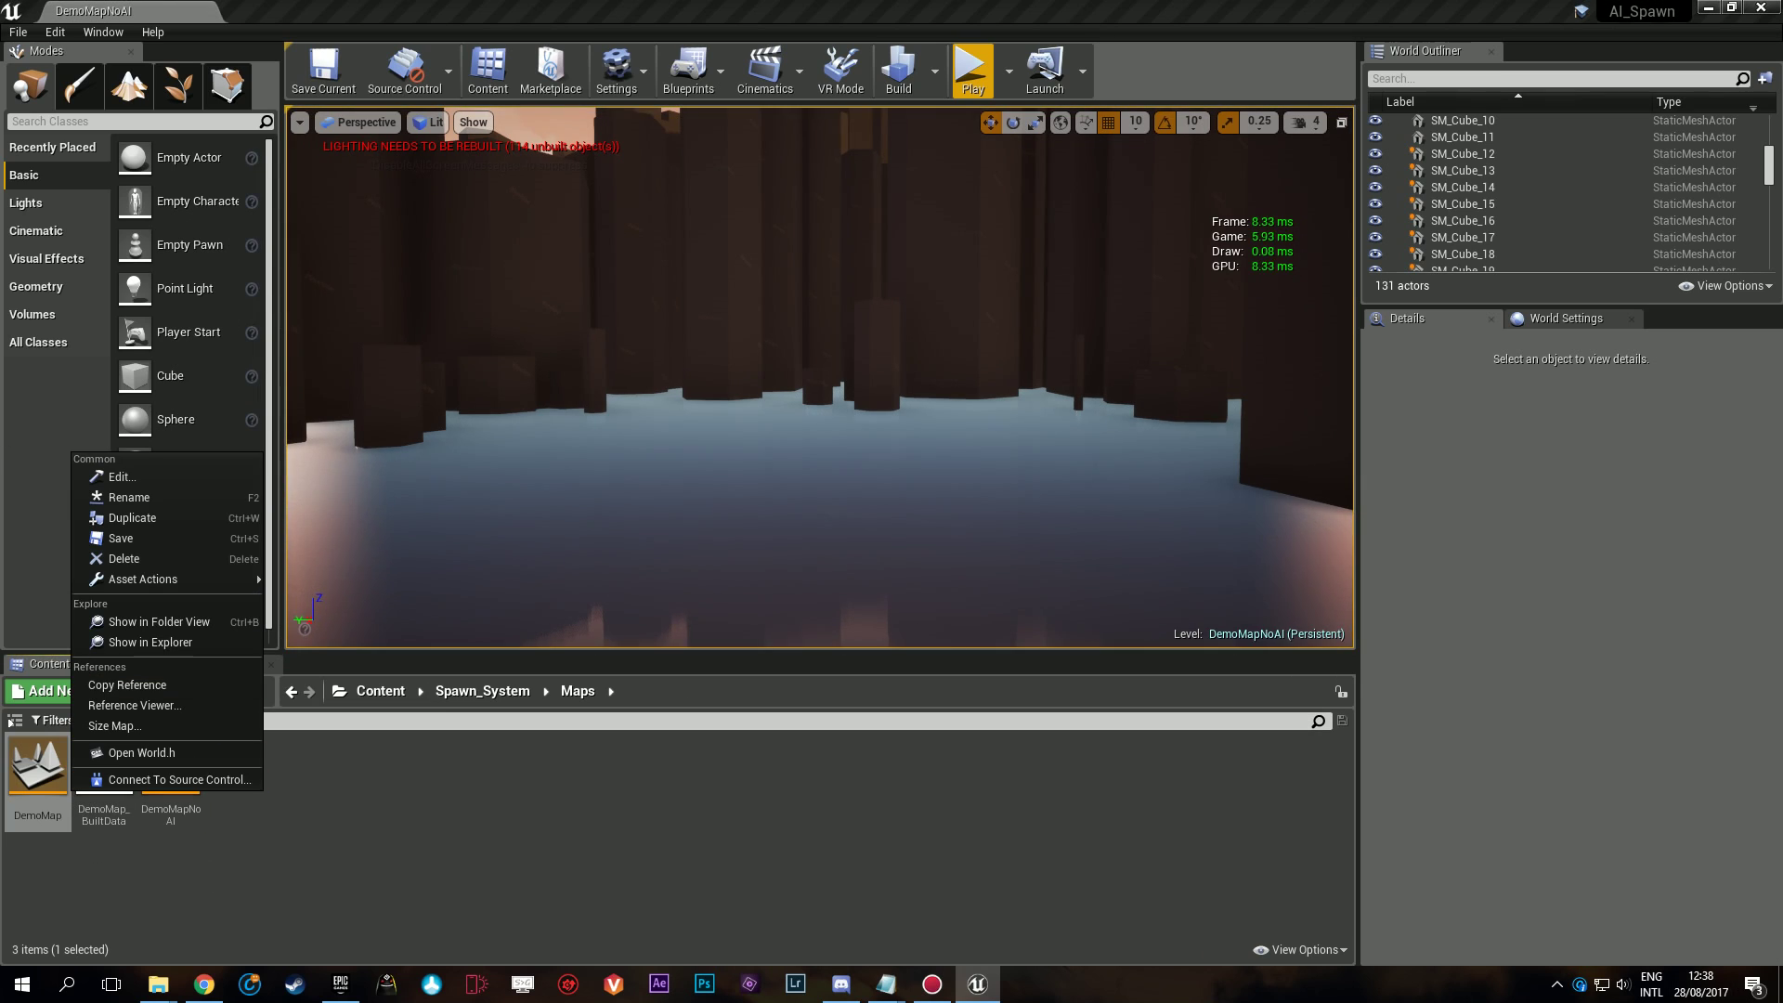
{"action": "key", "text": "Escape"}
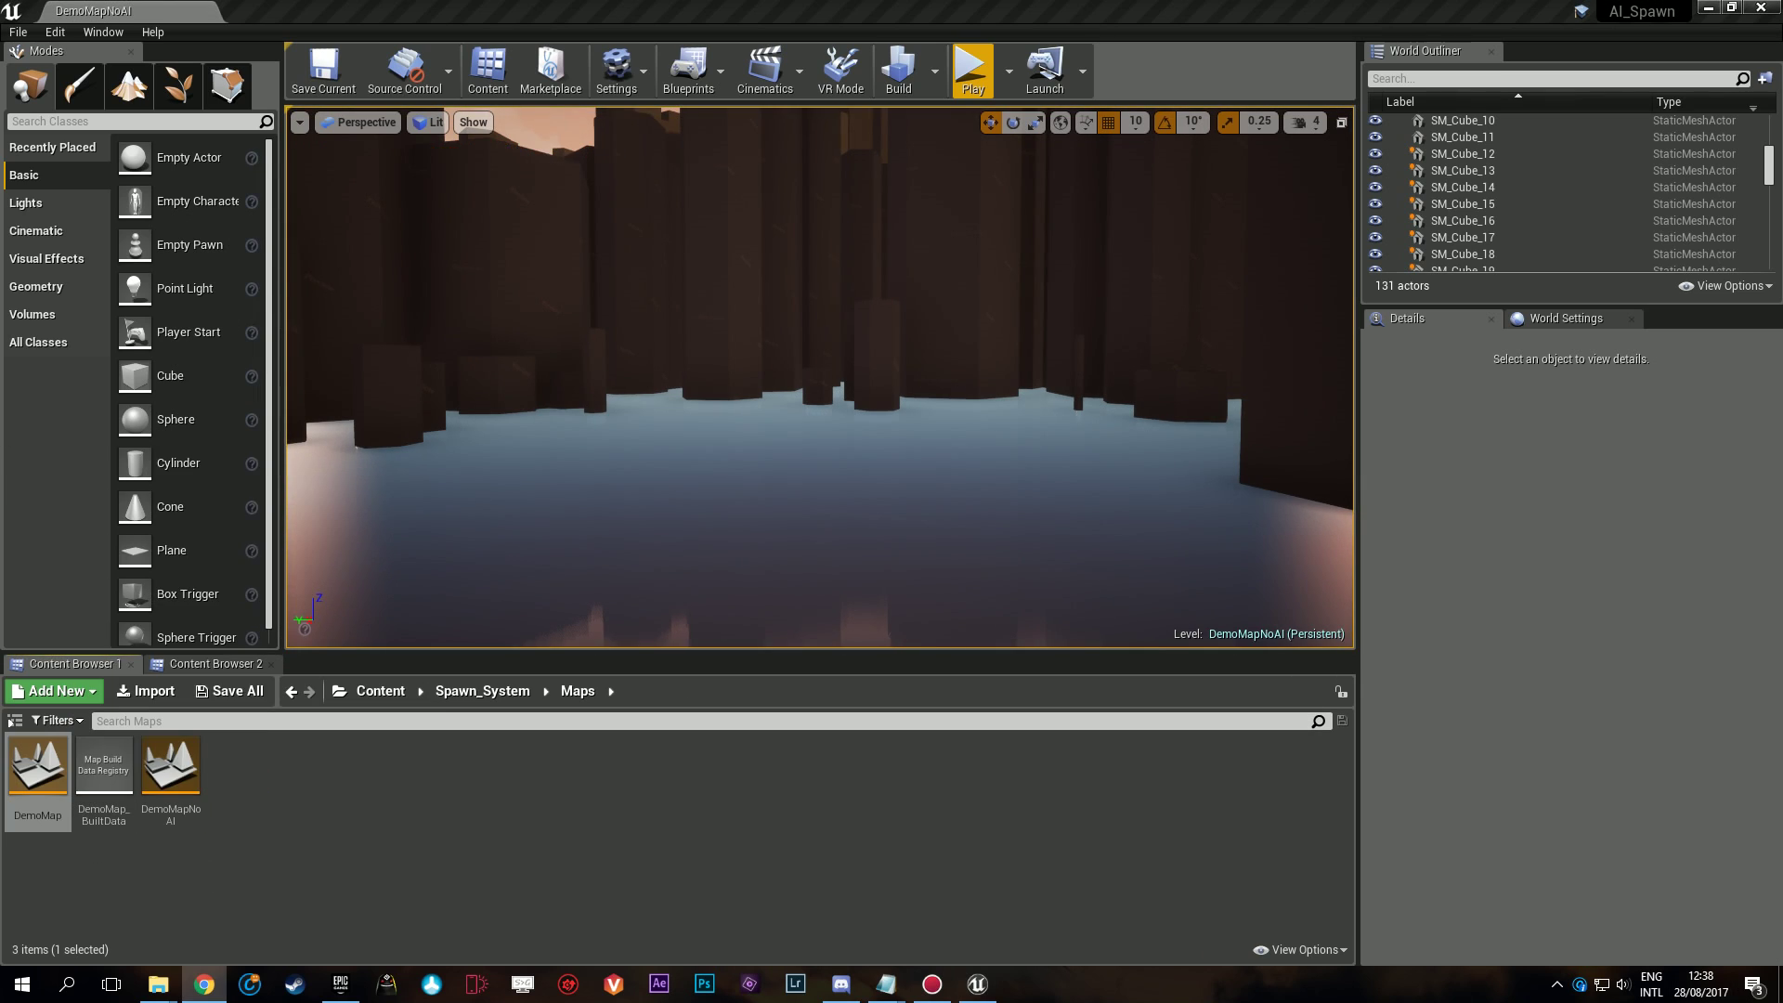
{"action": "right_click", "coordinate": [9, 789]}
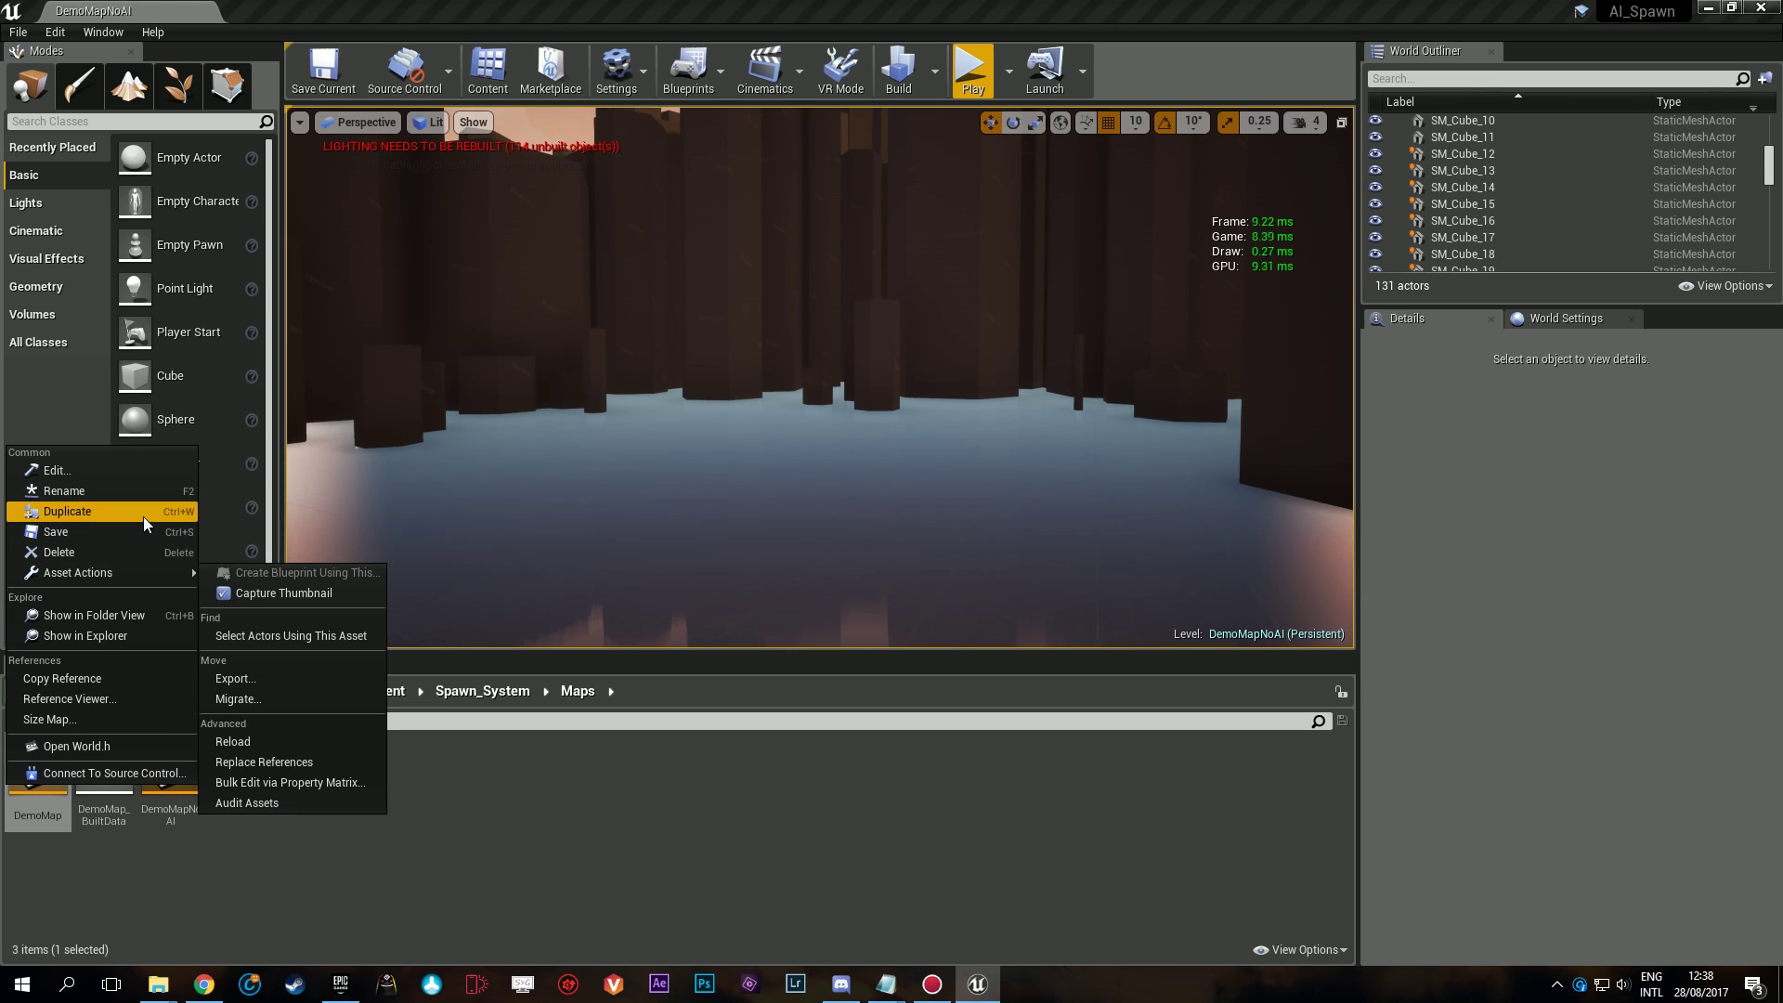
{"action": "left_click", "coordinate": [143, 517]}
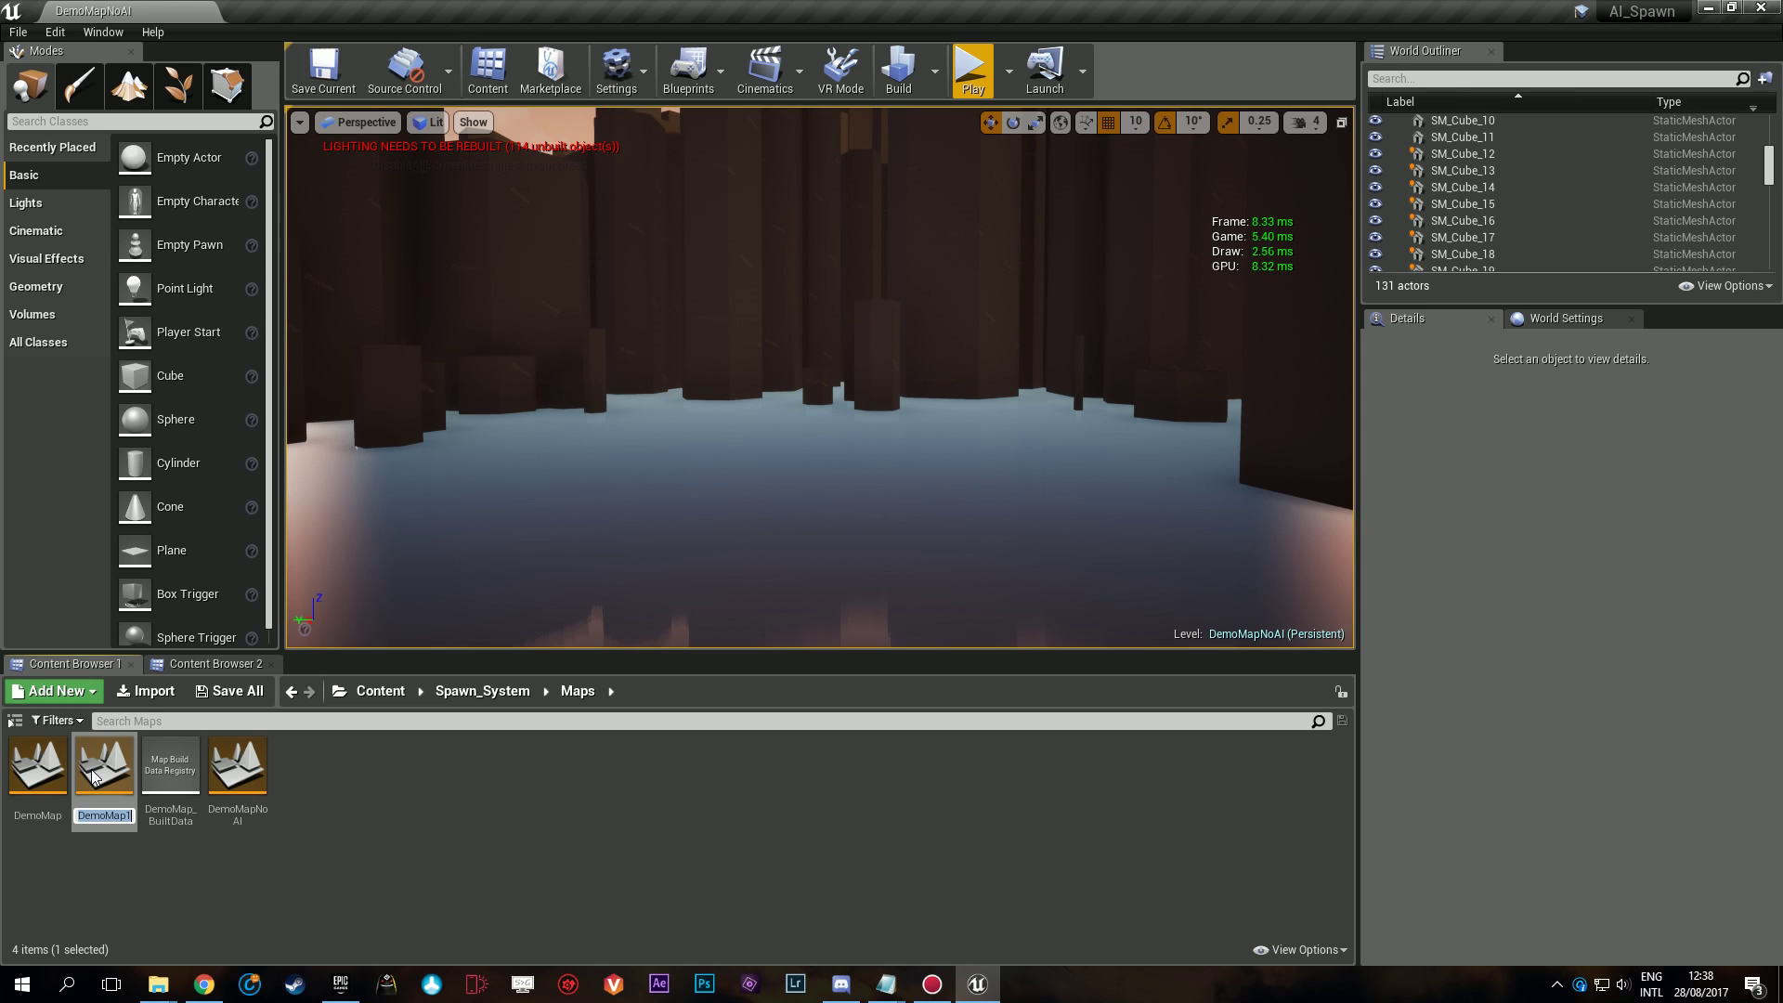
{"action": "double_click", "coordinate": [58, 795]}
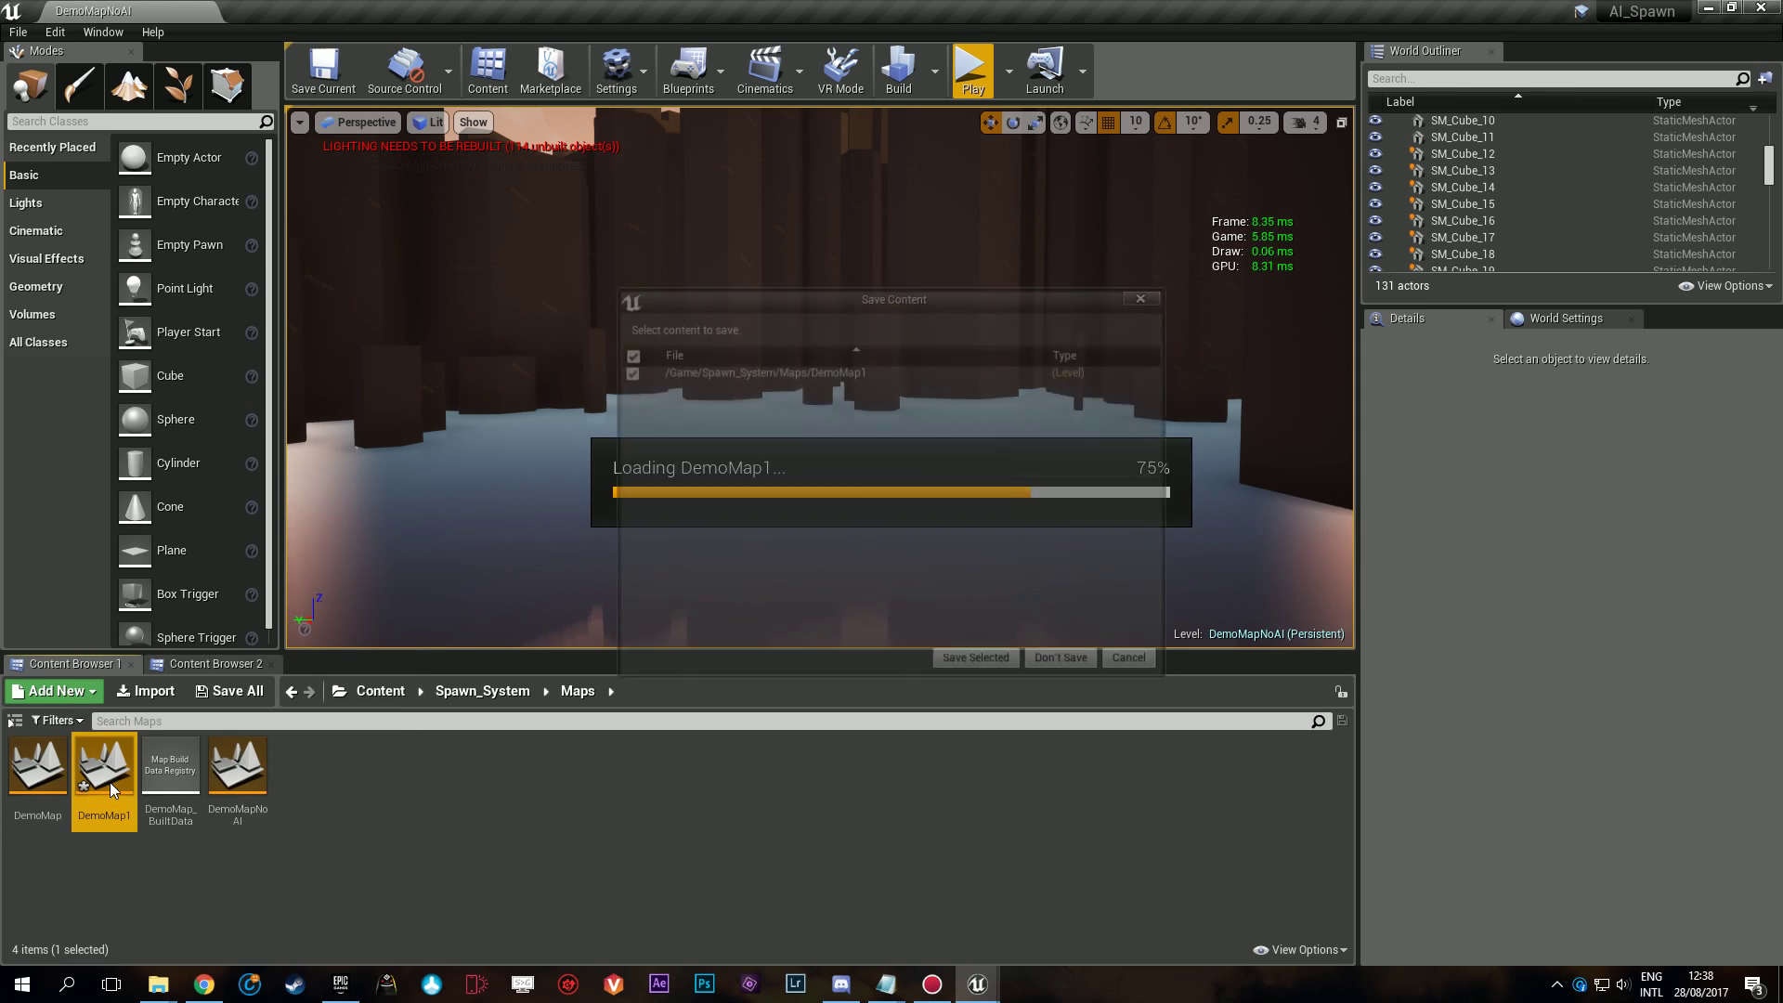
{"action": "left_click", "coordinate": [979, 667]}
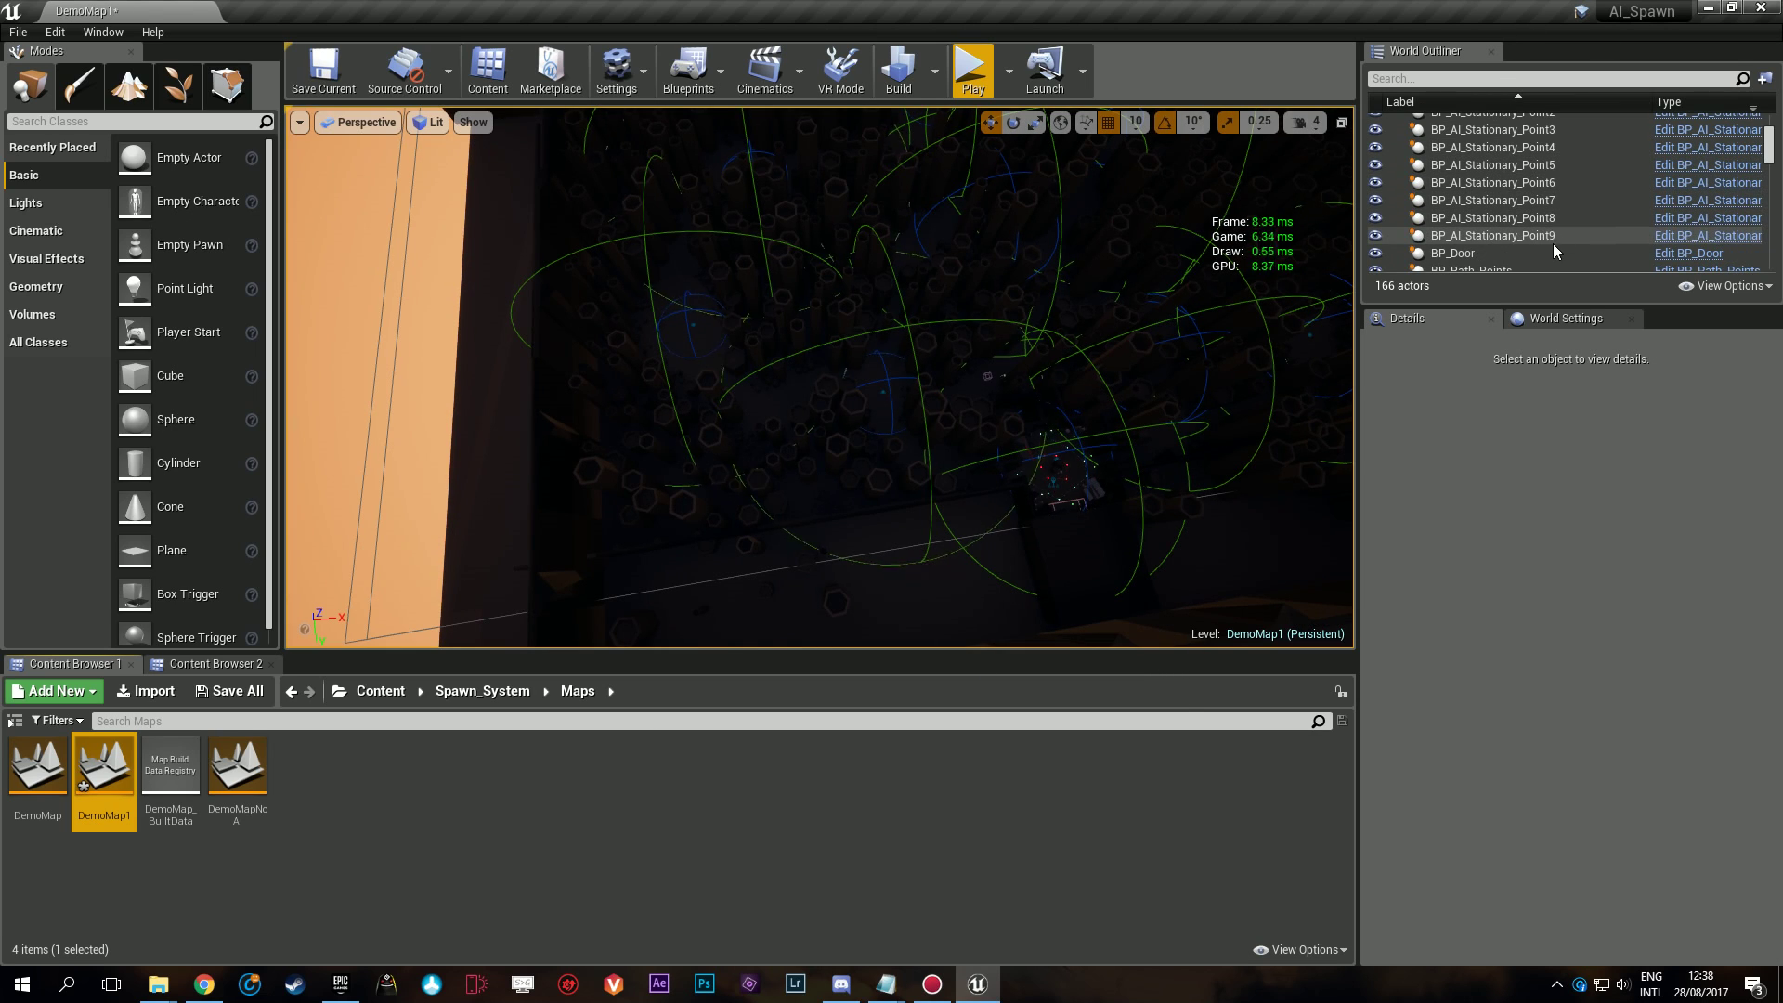
Set the Spawn Distance of BP_AI_SpawnLocation2 through BP_AI_SpawnLocation9 to 25000.
{"action": "scroll", "coordinate": [1552, 243], "scroll_direction": "up", "scroll_amount": 5}
{"action": "left_click", "coordinate": [1546, 174]}
{"action": "scroll", "coordinate": [1564, 218], "scroll_direction": "down", "scroll_amount": 2}
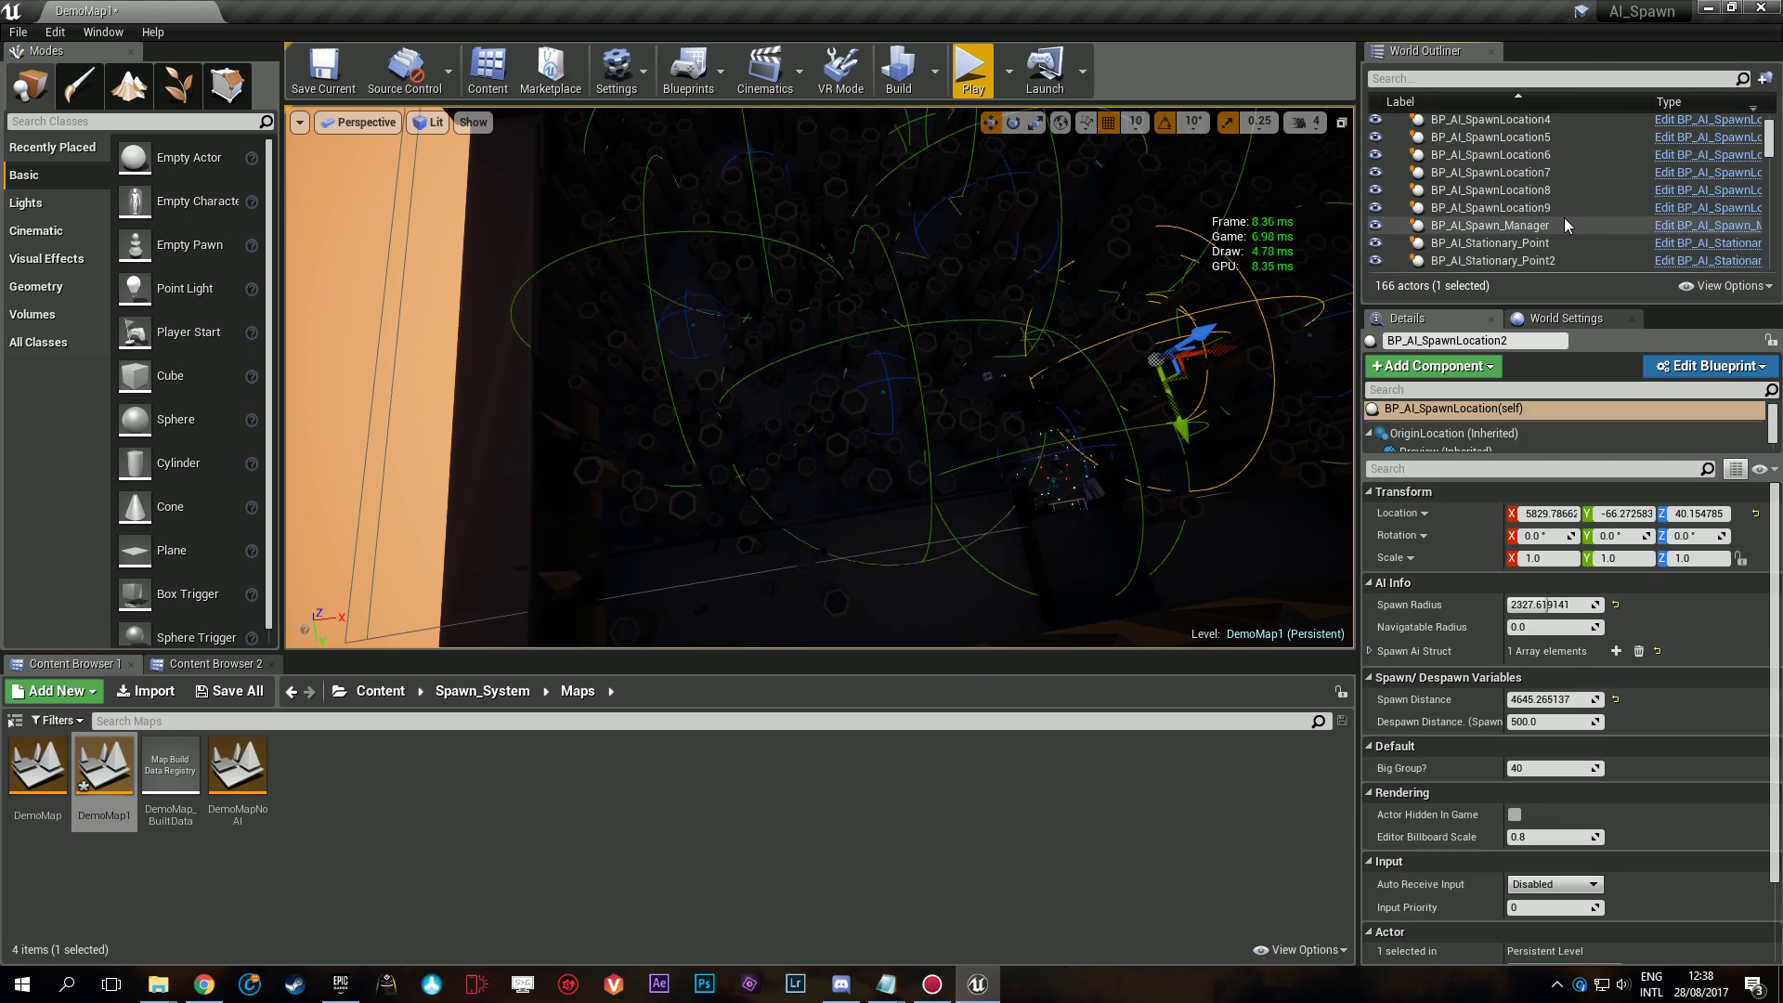
{"action": "left_click", "coordinate": [1569, 207], "text": "shift"}
{"action": "left_click", "coordinate": [1555, 593]}
{"action": "type", "text": "25"}
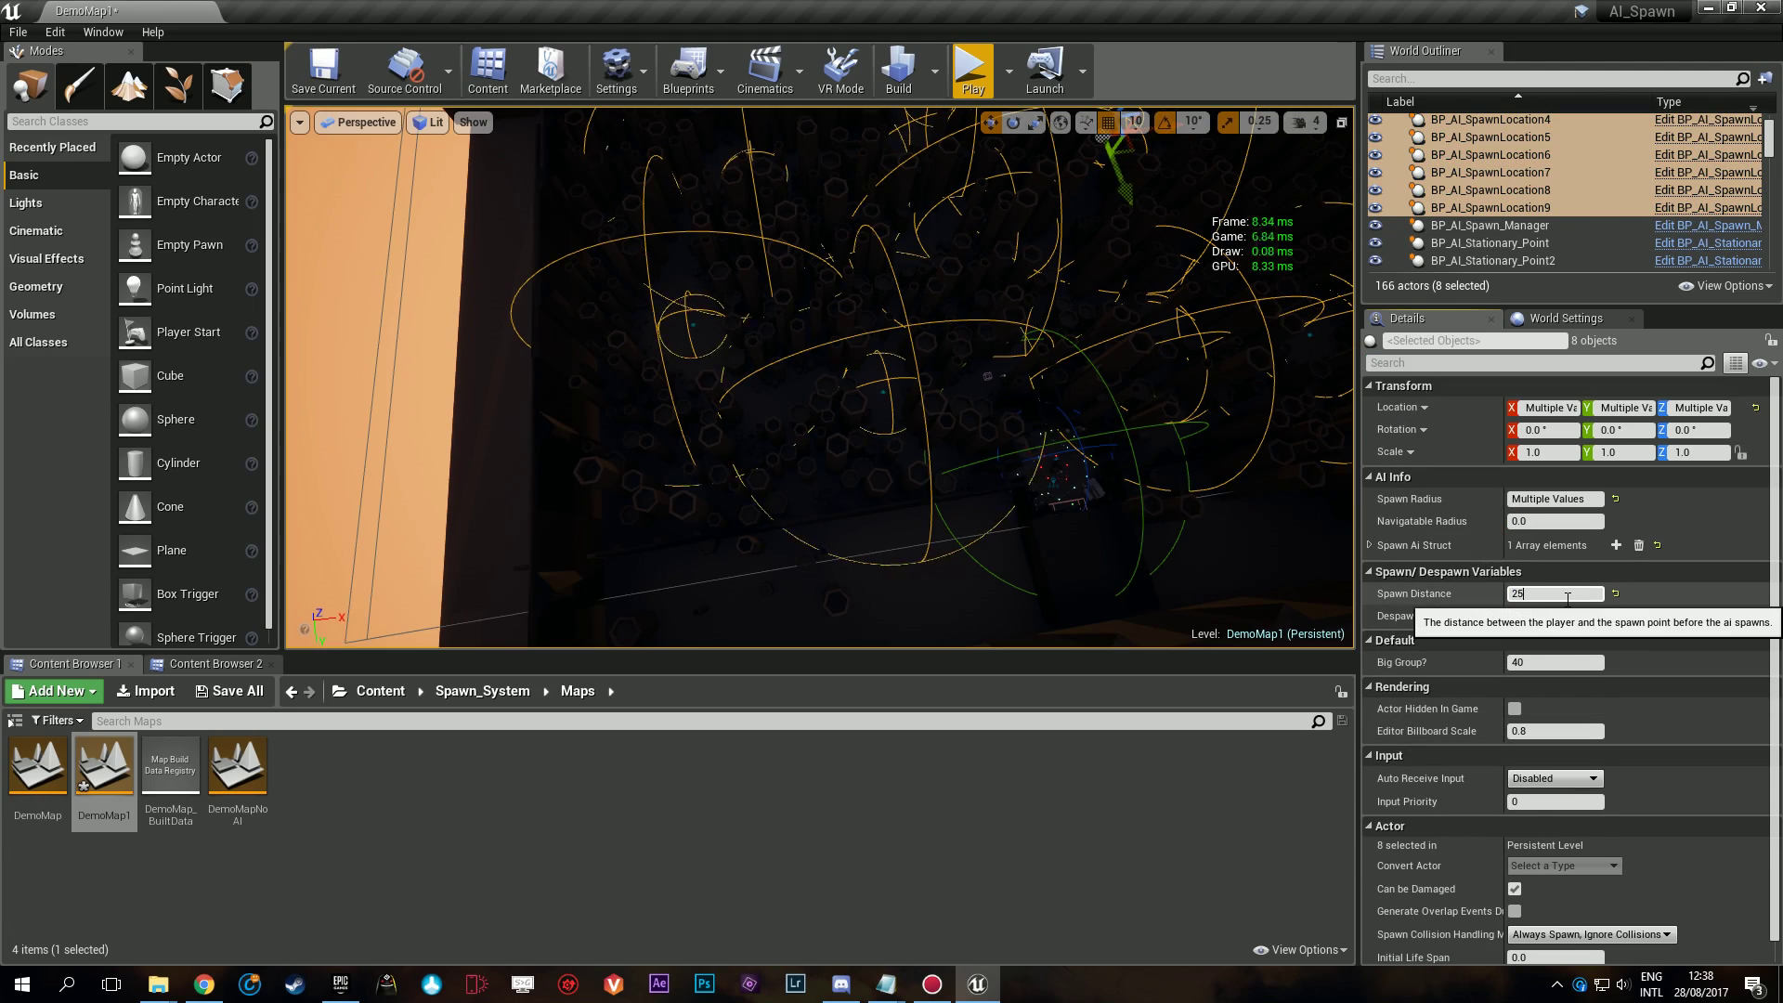
{"action": "type", "text": "000"}
{"action": "key", "text": "Return"}
Play DemoMap1, walk near the town door to check performance with all AI spawned, and stop the session.
{"action": "right_click_drag", "start_coordinate": [820, 377], "coordinate": [817, 520]}
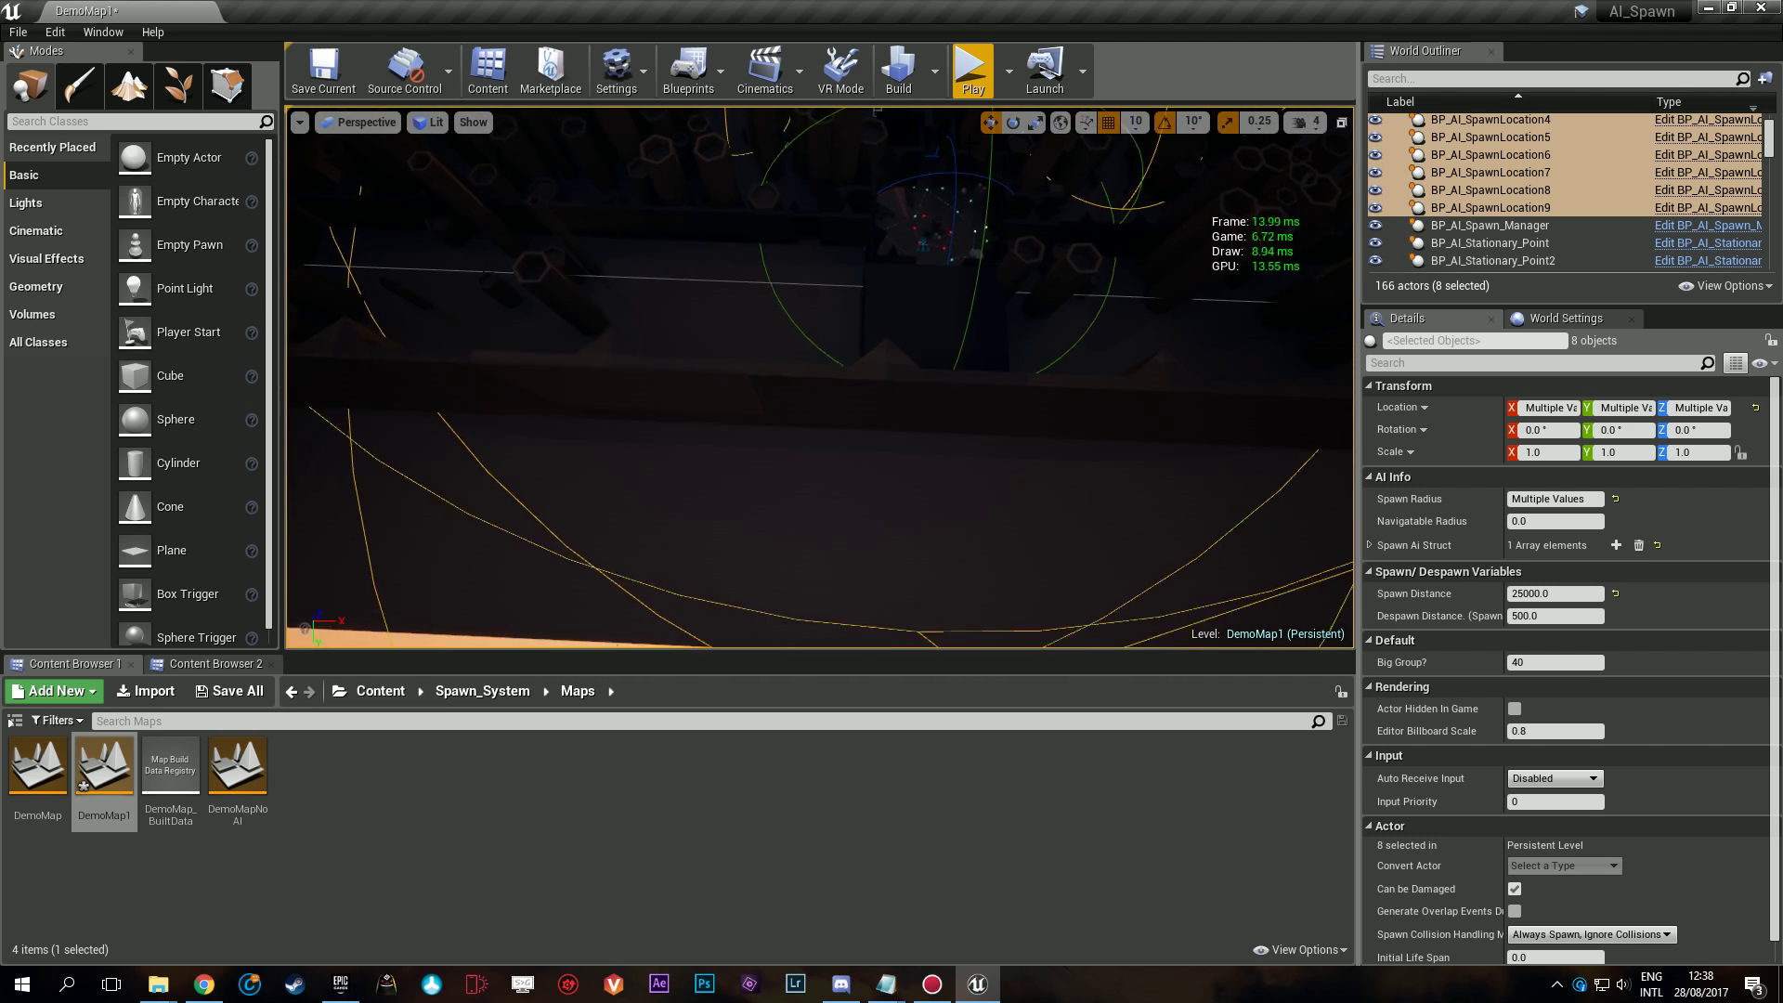
{"action": "left_click", "coordinate": [970, 73]}
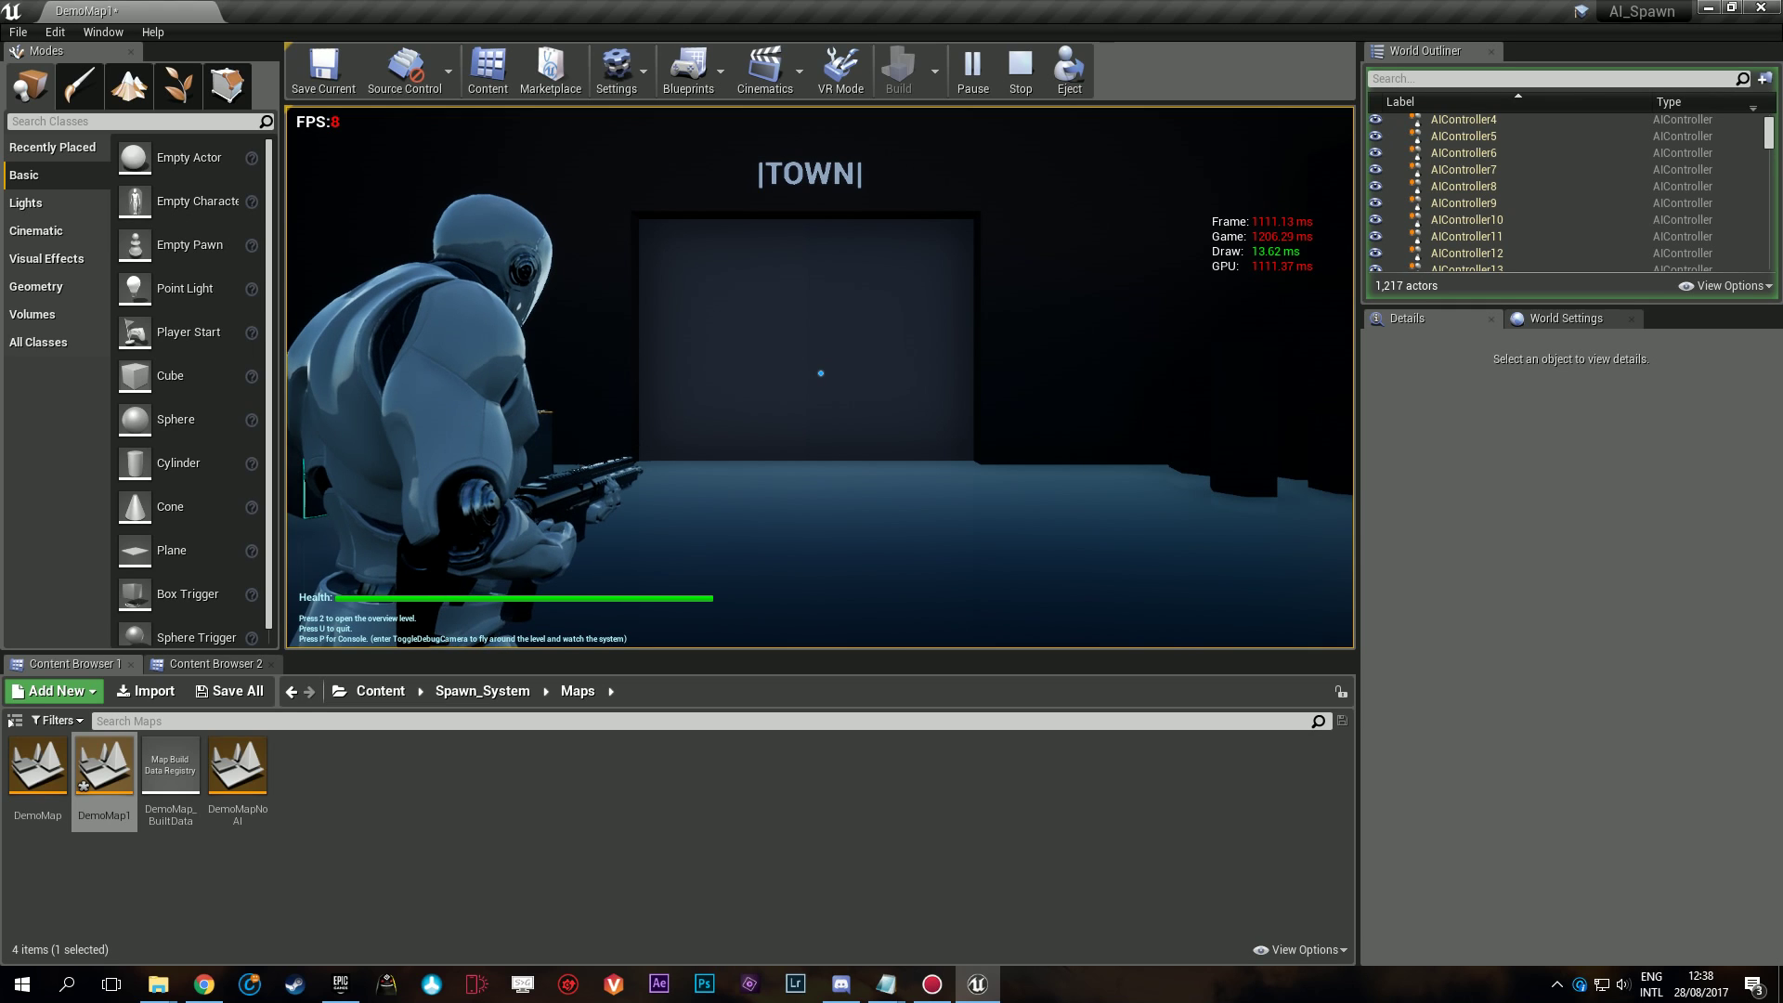
{"action": "key", "text": "w"}
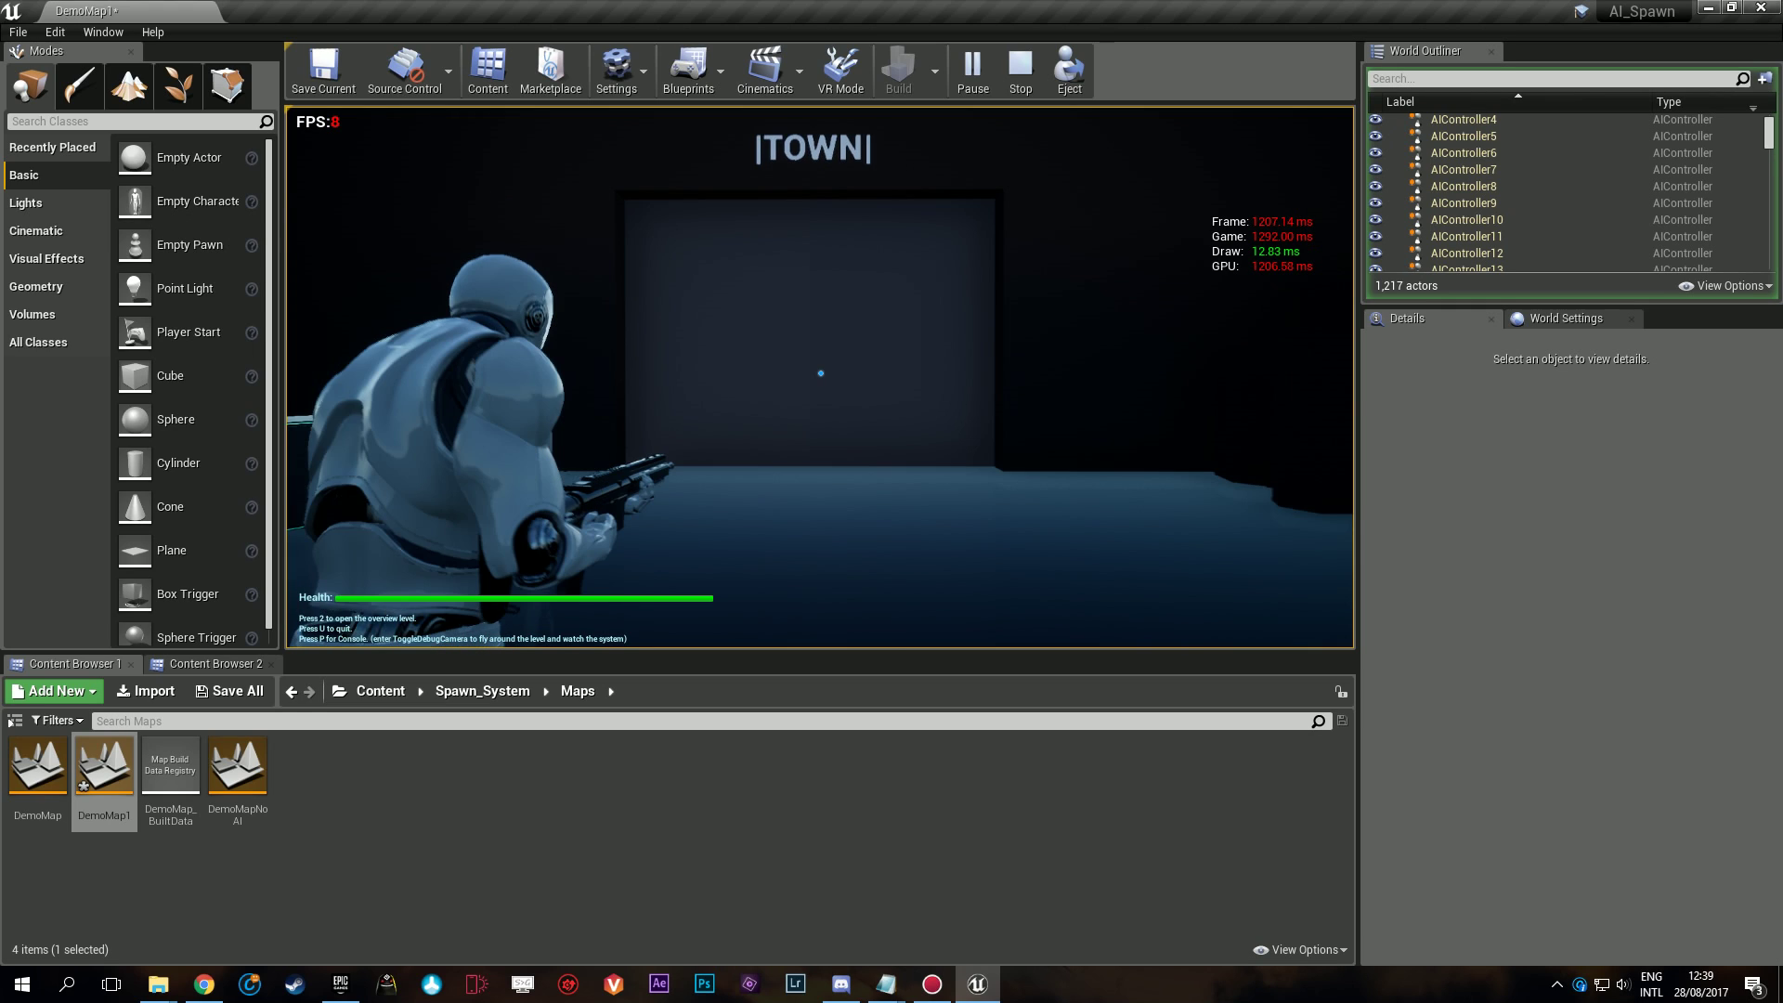
{"action": "key", "text": "w"}
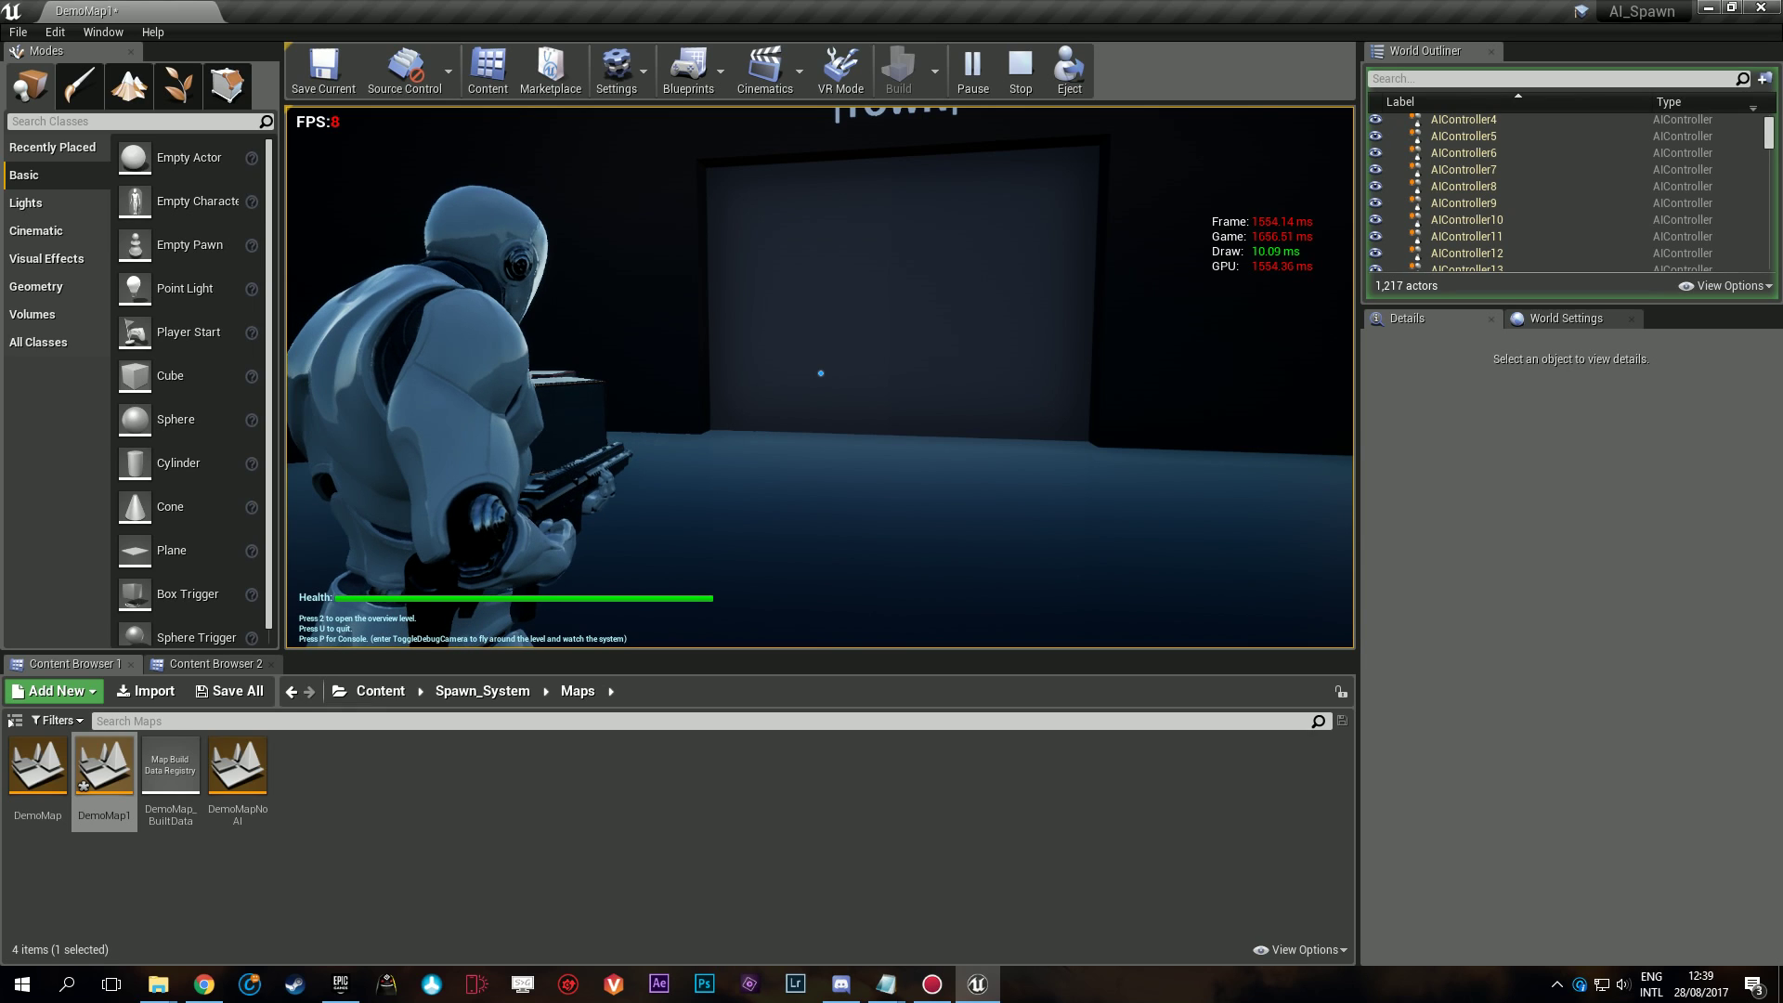
{"action": "key", "text": "Escape"}
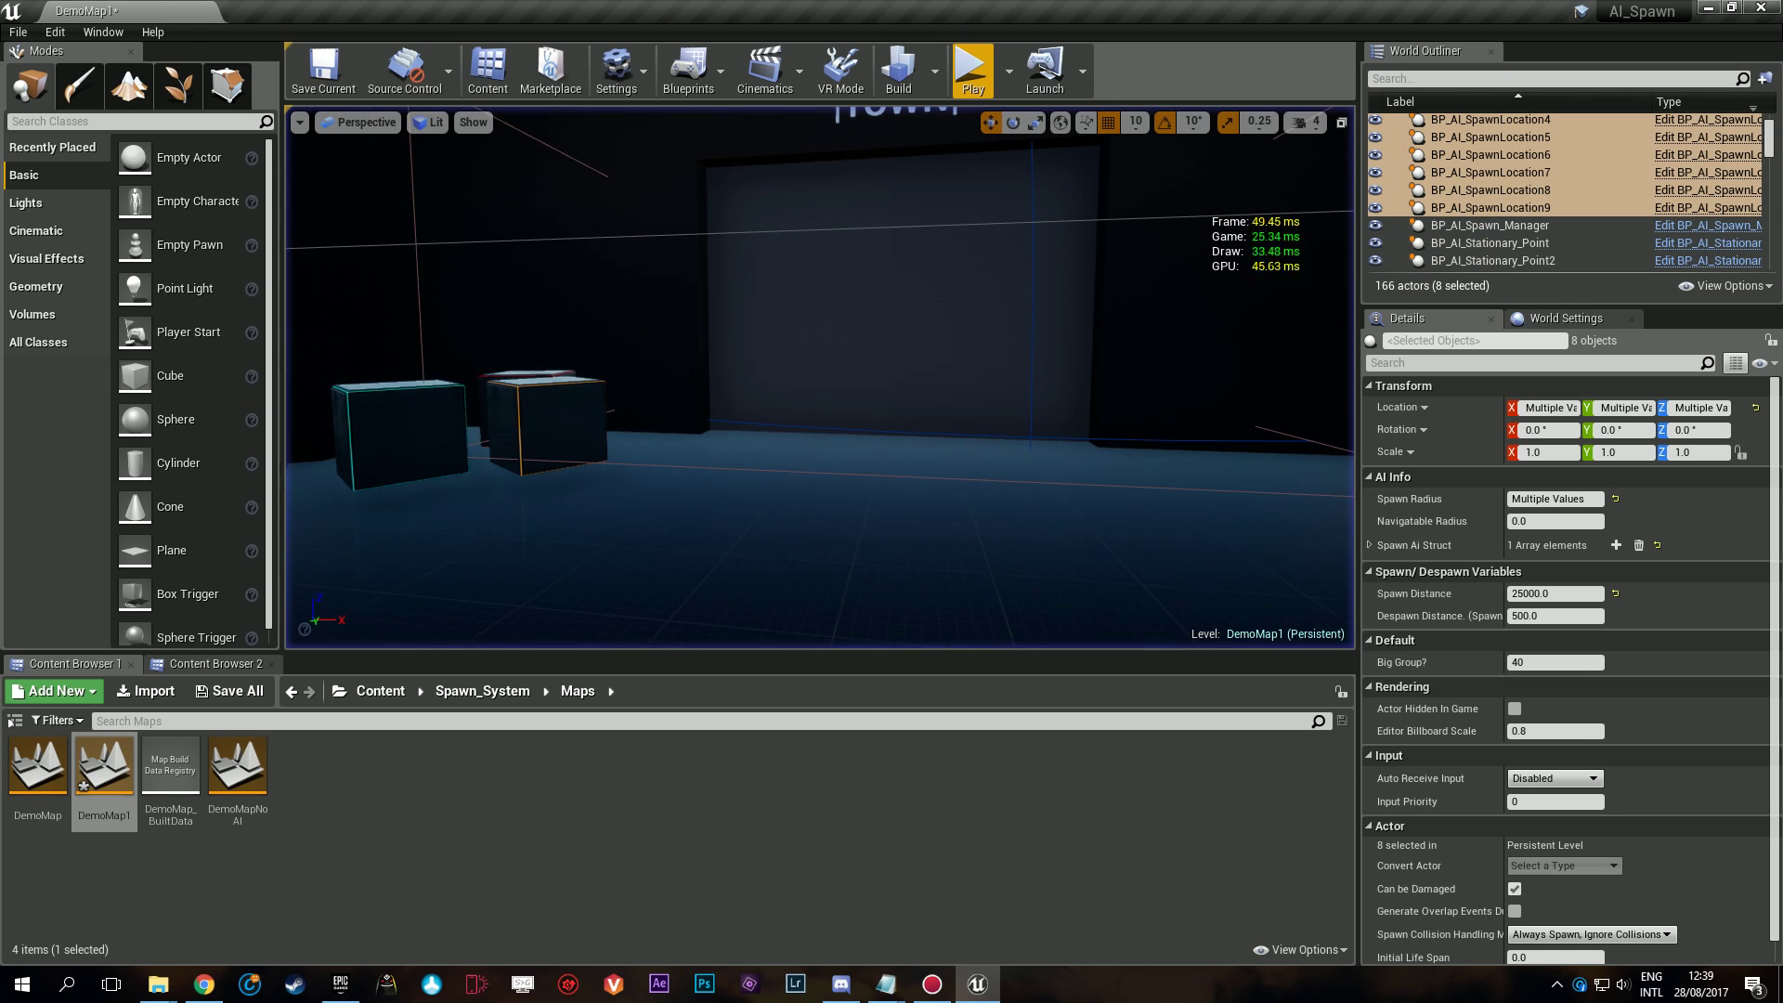
Open the original DemoMap level, saving the changes made to DemoMap1.
{"action": "double_click", "coordinate": [37, 766]}
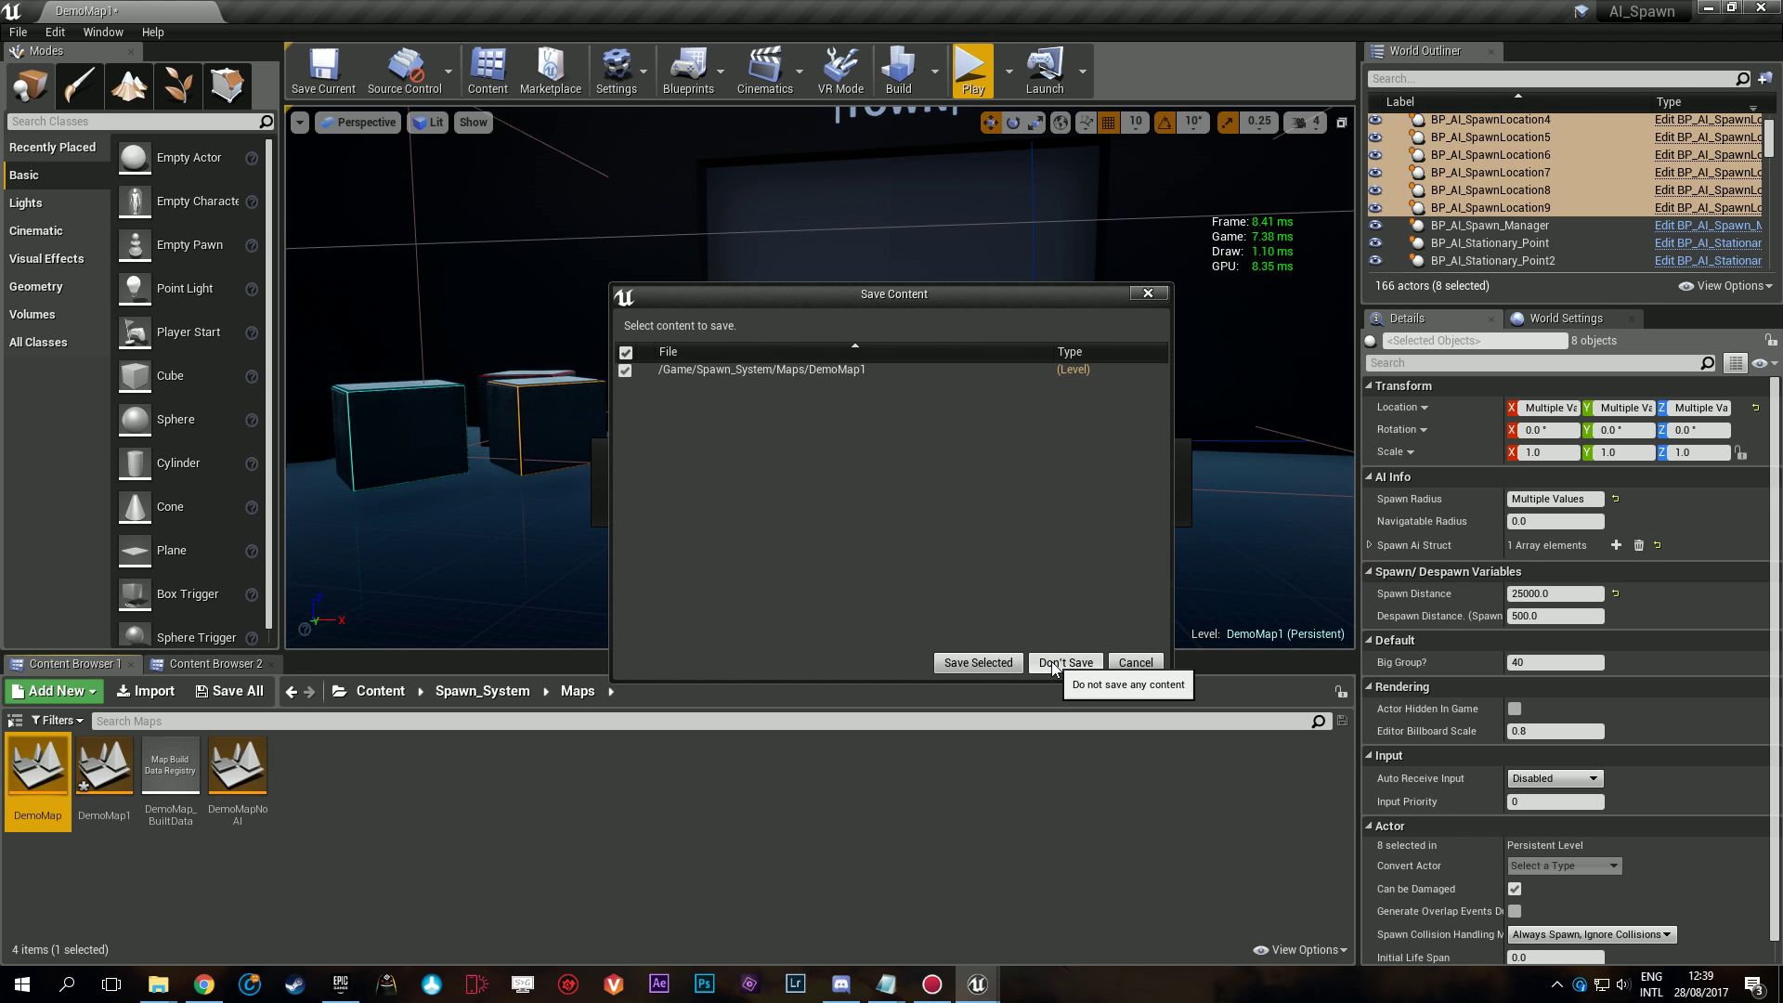
{"action": "left_click", "coordinate": [1000, 662]}
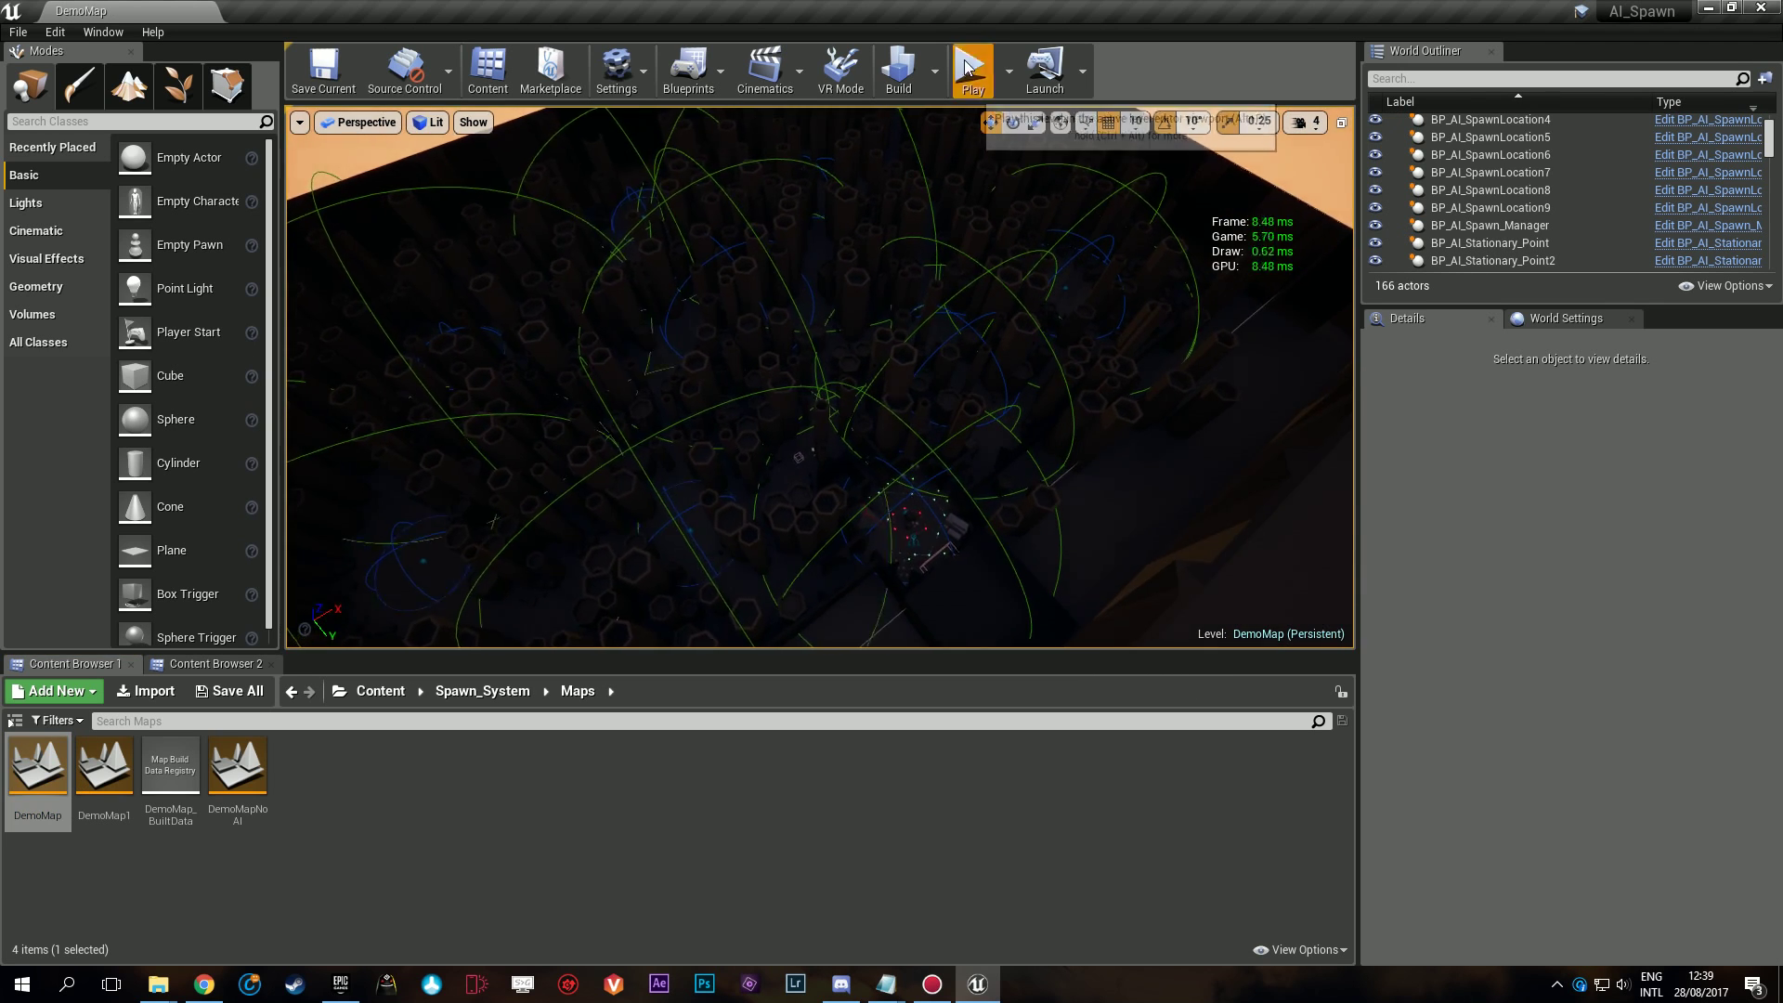
Play DemoMap, run through the town to the enemy group outside to check performance, return to town and stop the session.
{"action": "left_click", "coordinate": [972, 70]}
{"action": "key", "text": "w"}
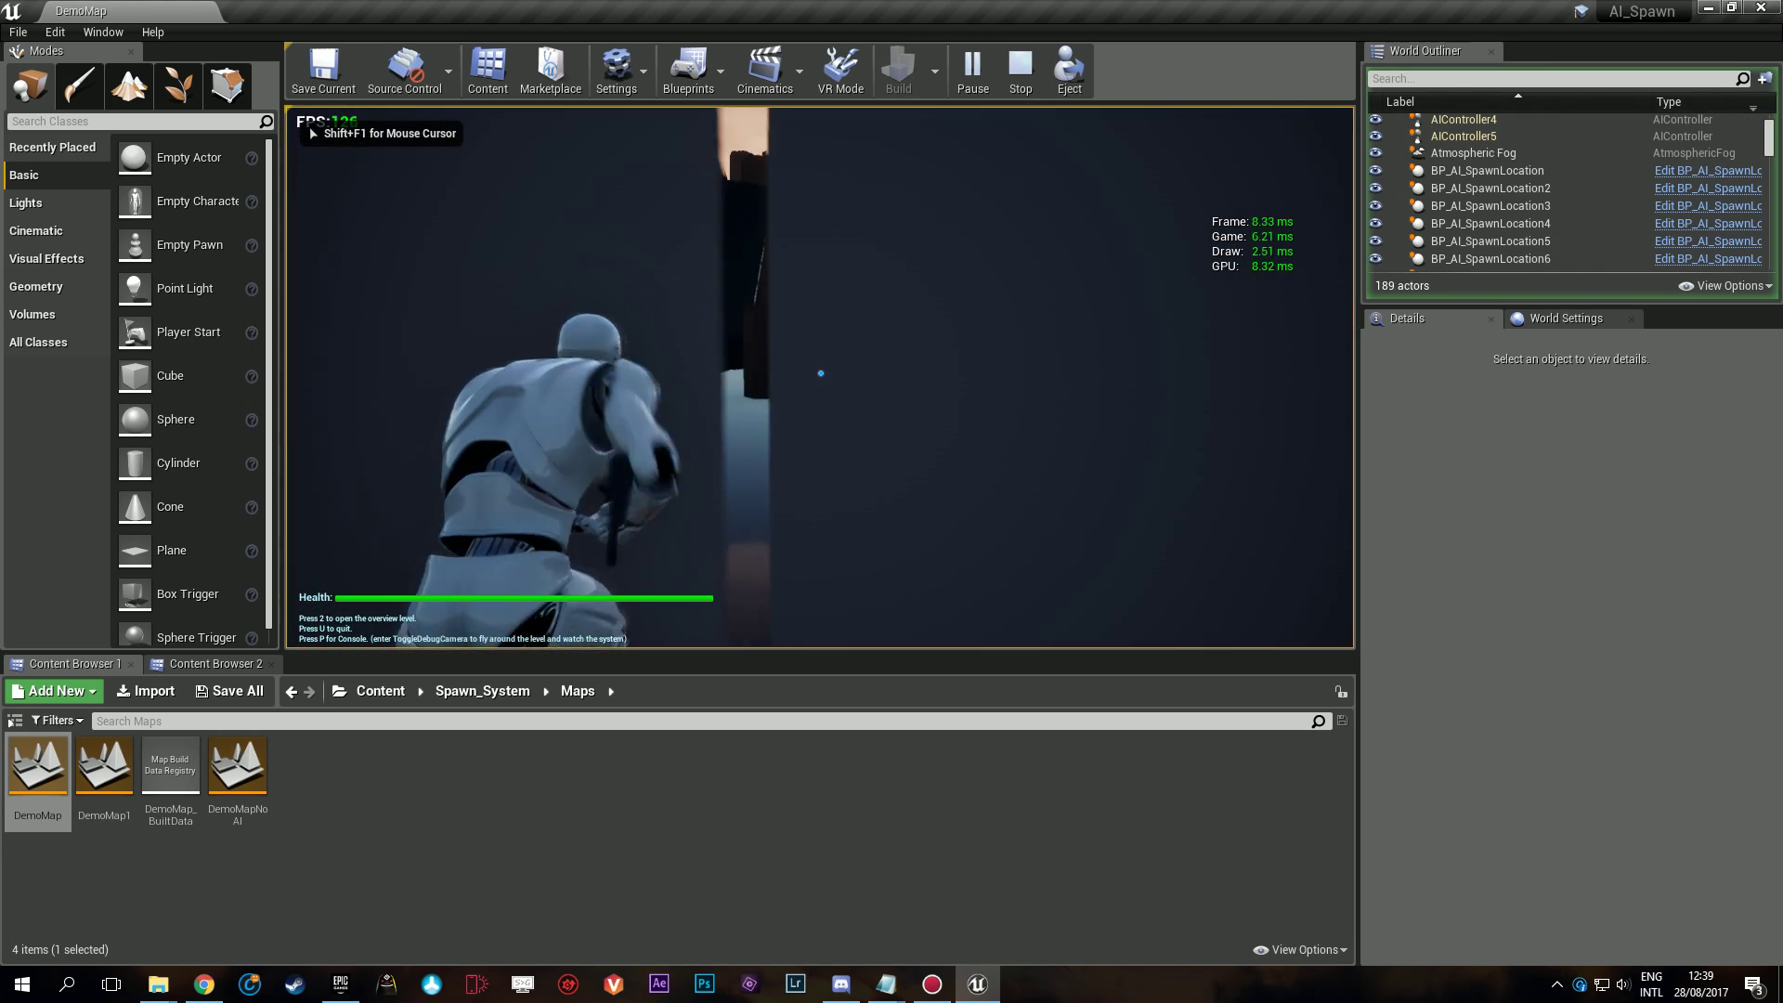
{"action": "key", "text": "w"}
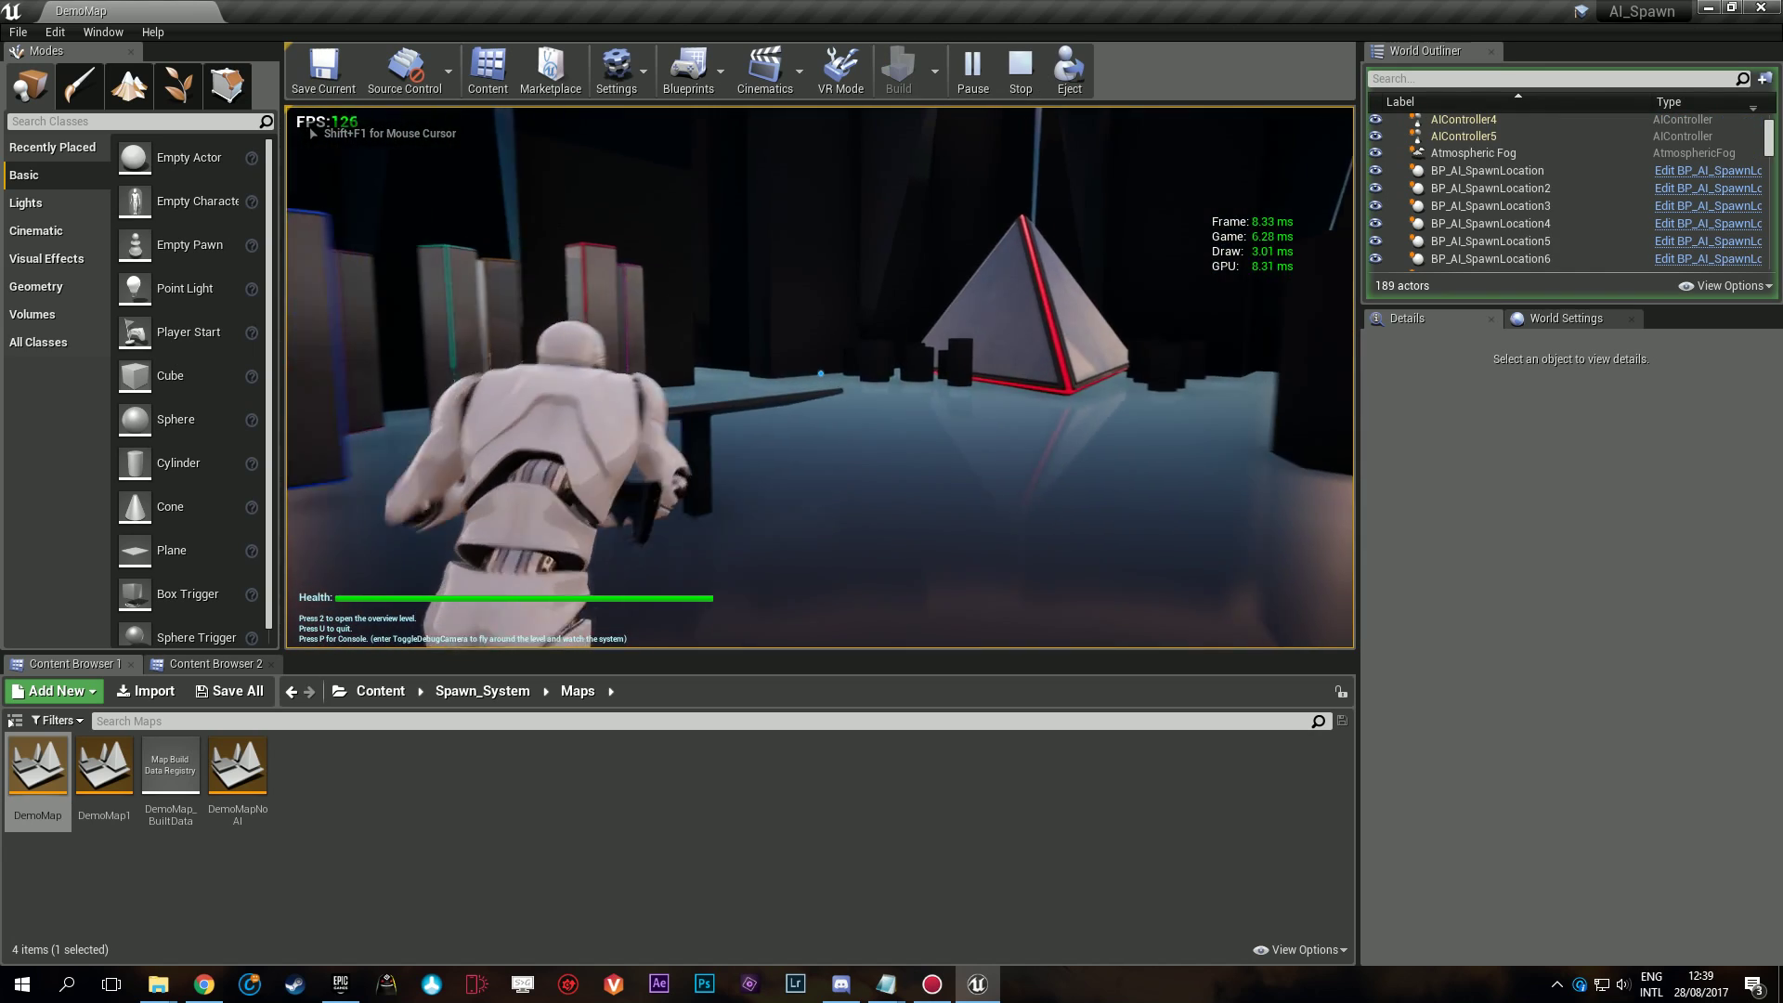
{"action": "key", "text": "w"}
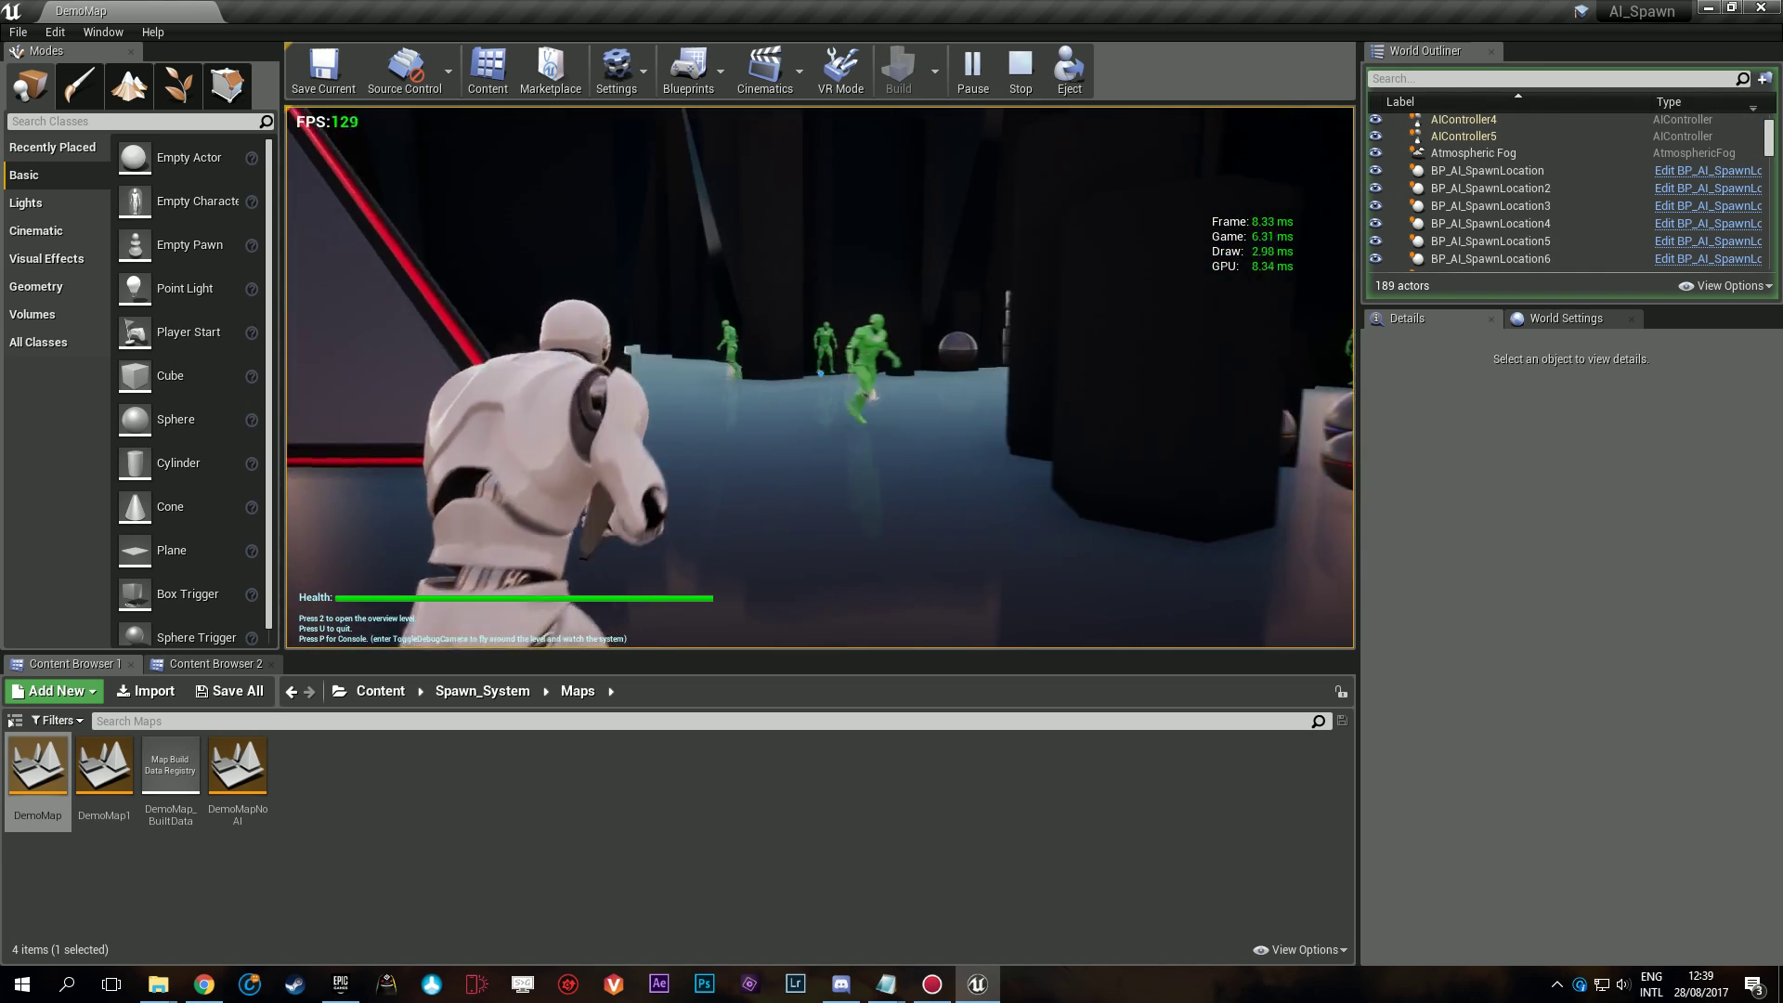
{"action": "key", "text": "w"}
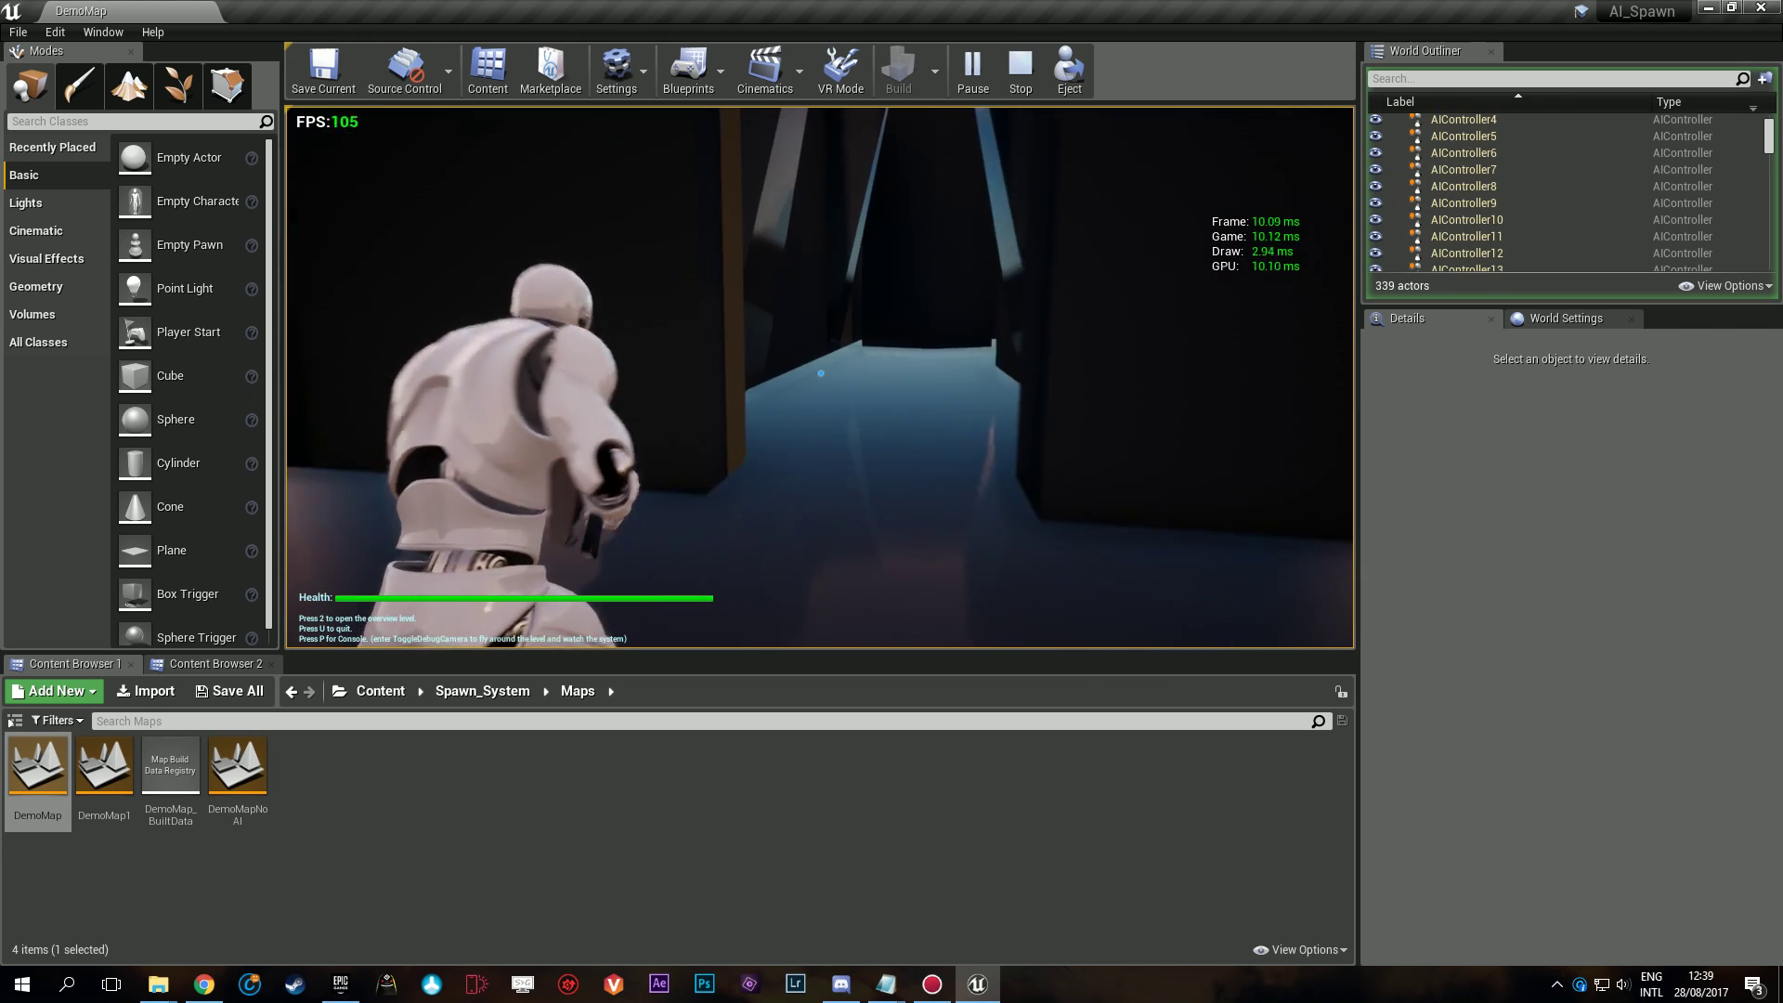
{"action": "key", "text": "w"}
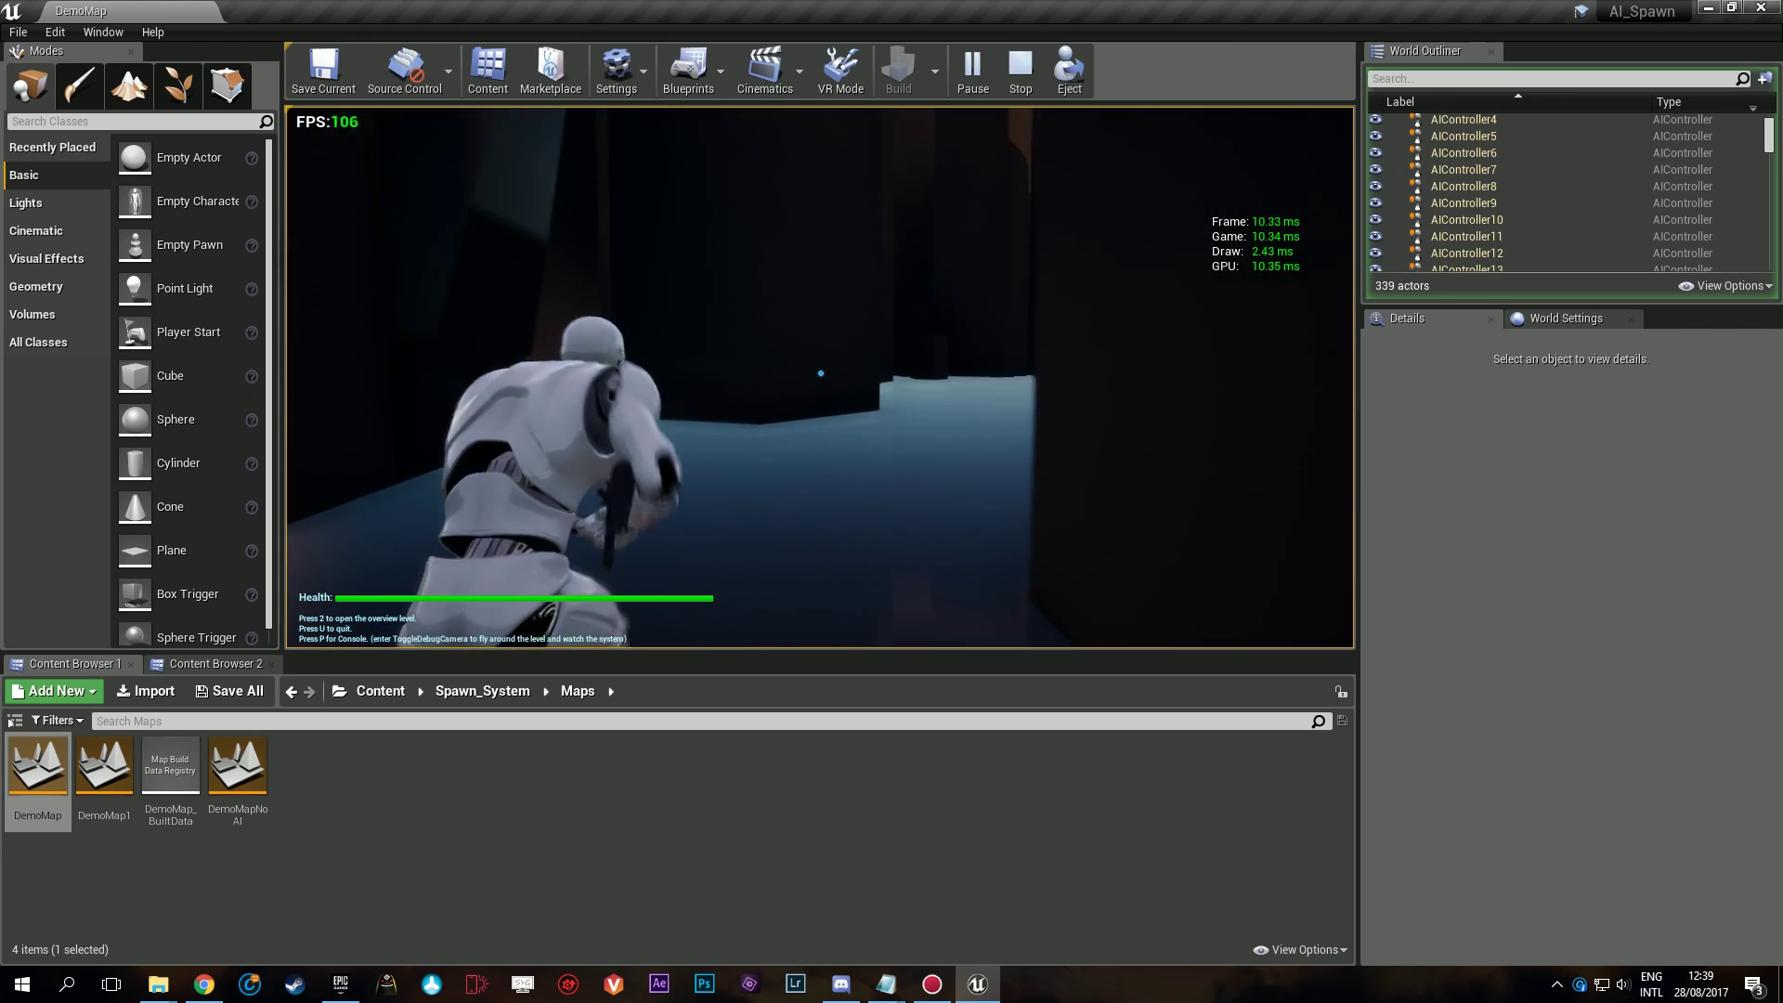
{"action": "key", "text": "w"}
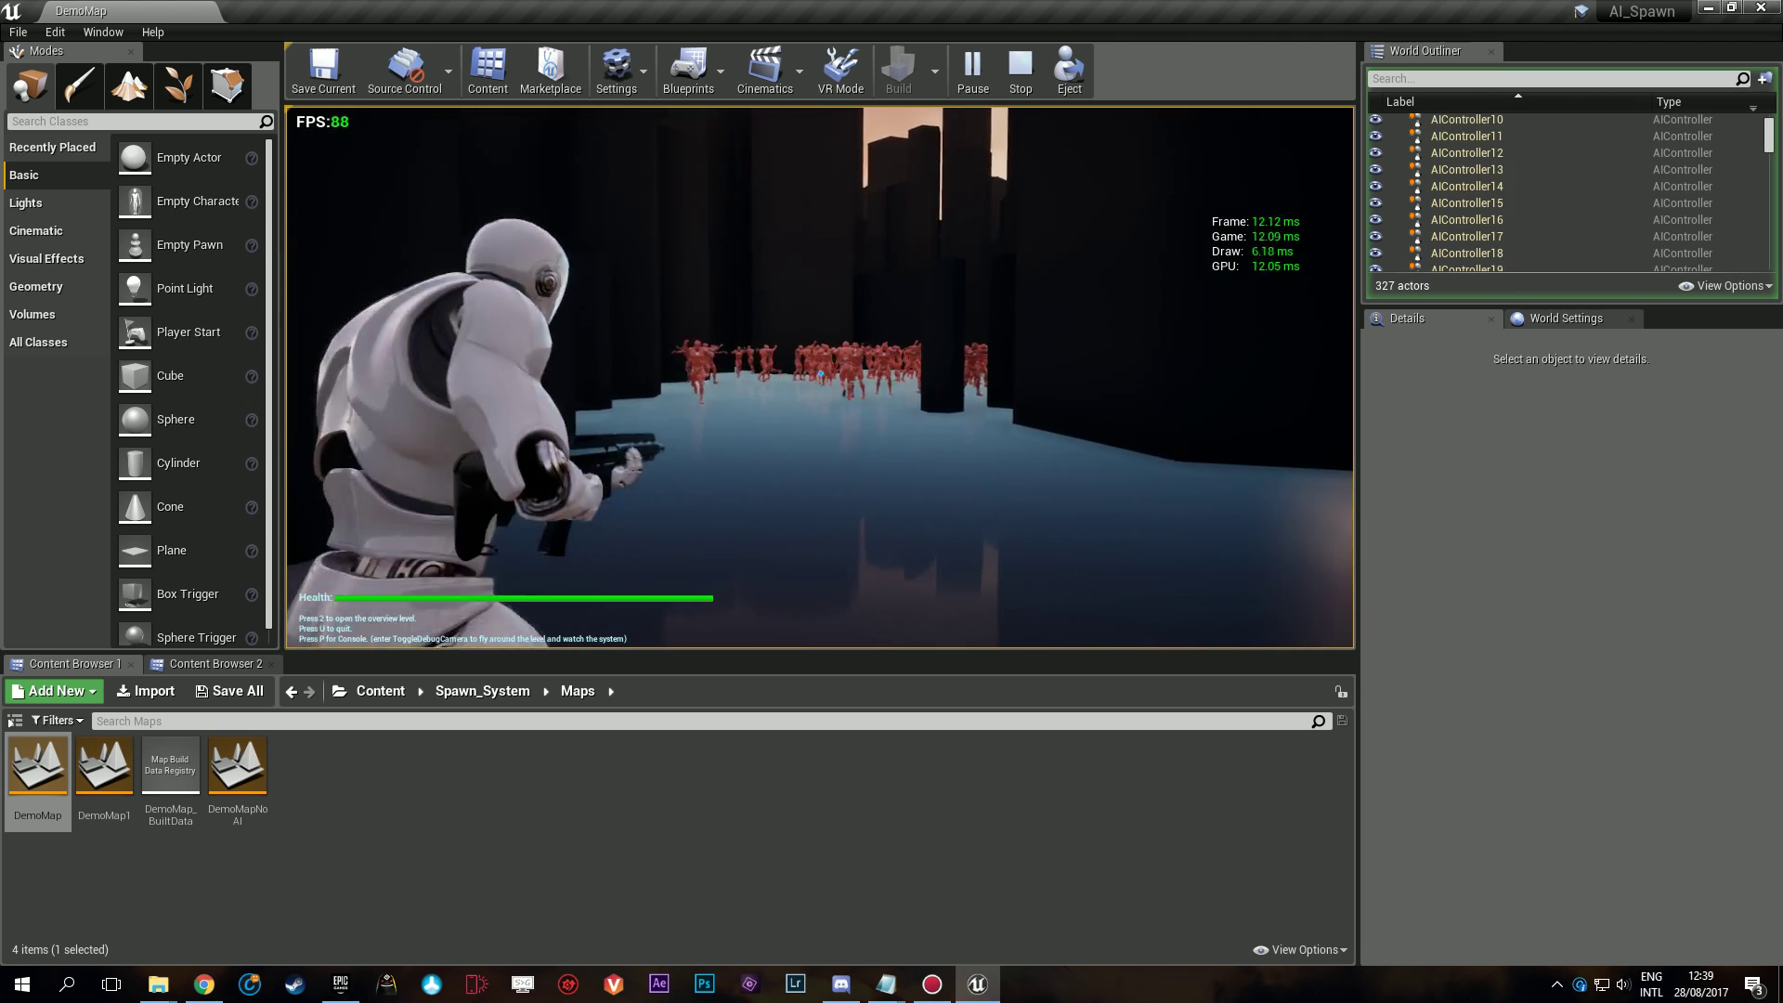
{"action": "key", "text": "s"}
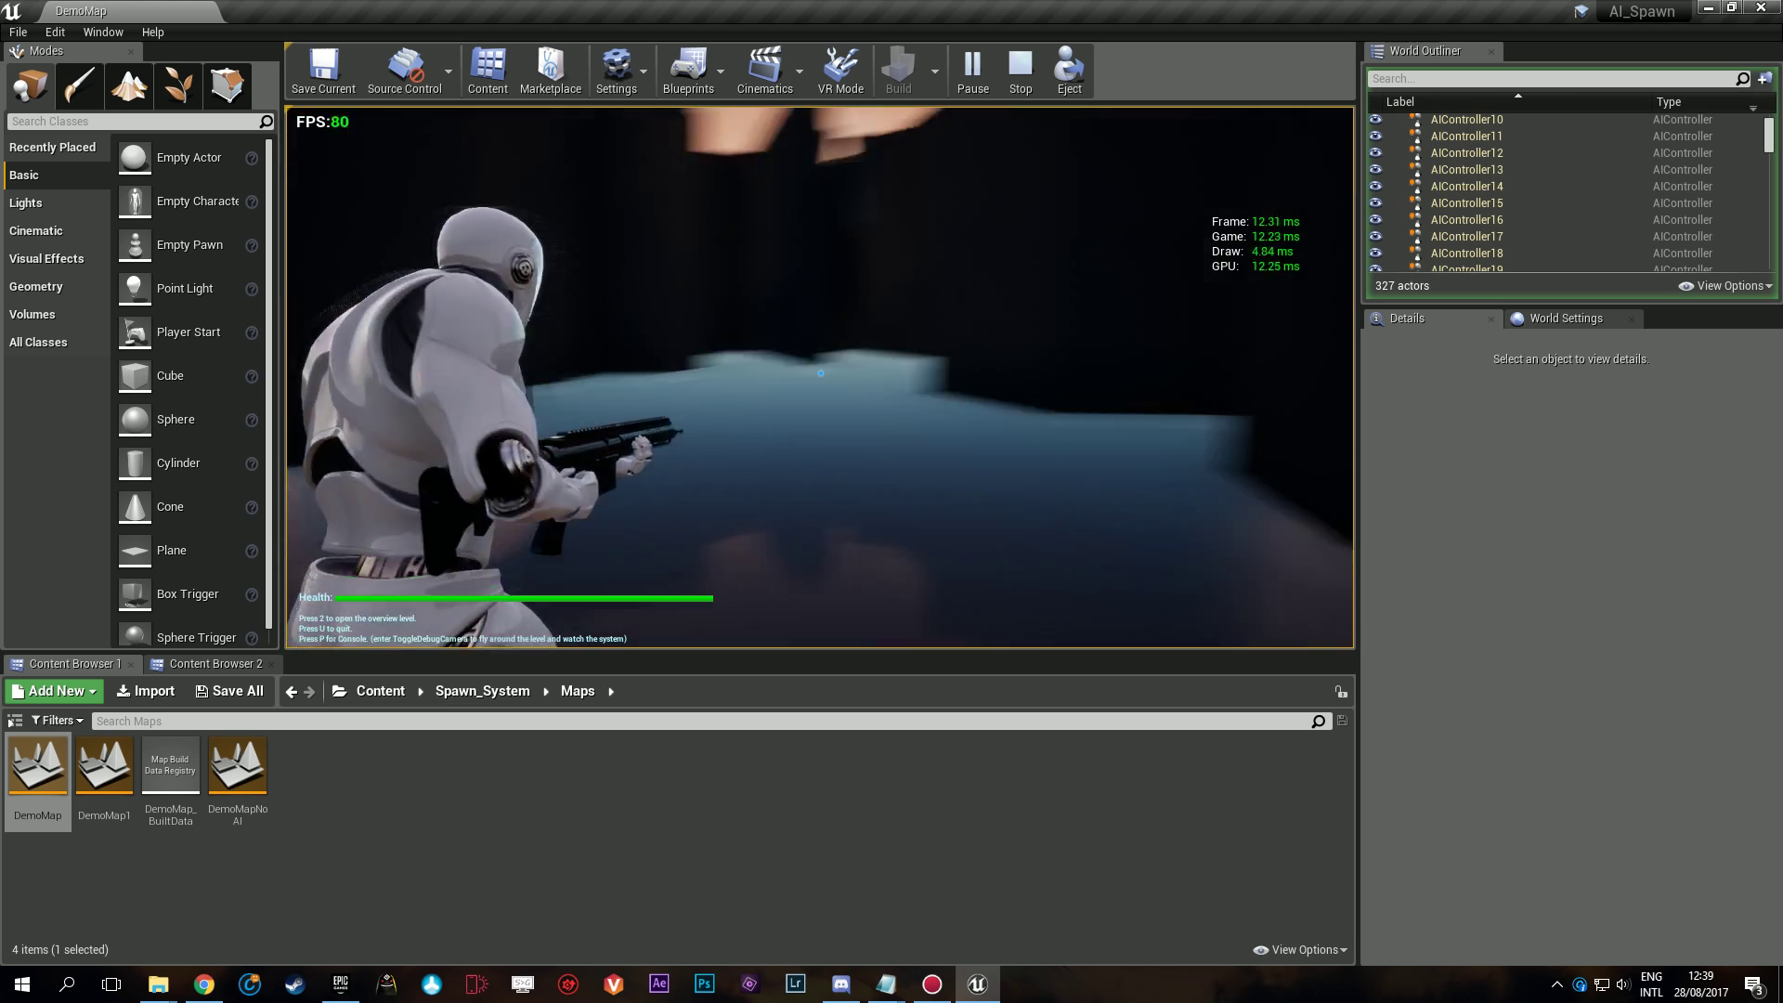
{"action": "key", "text": "w"}
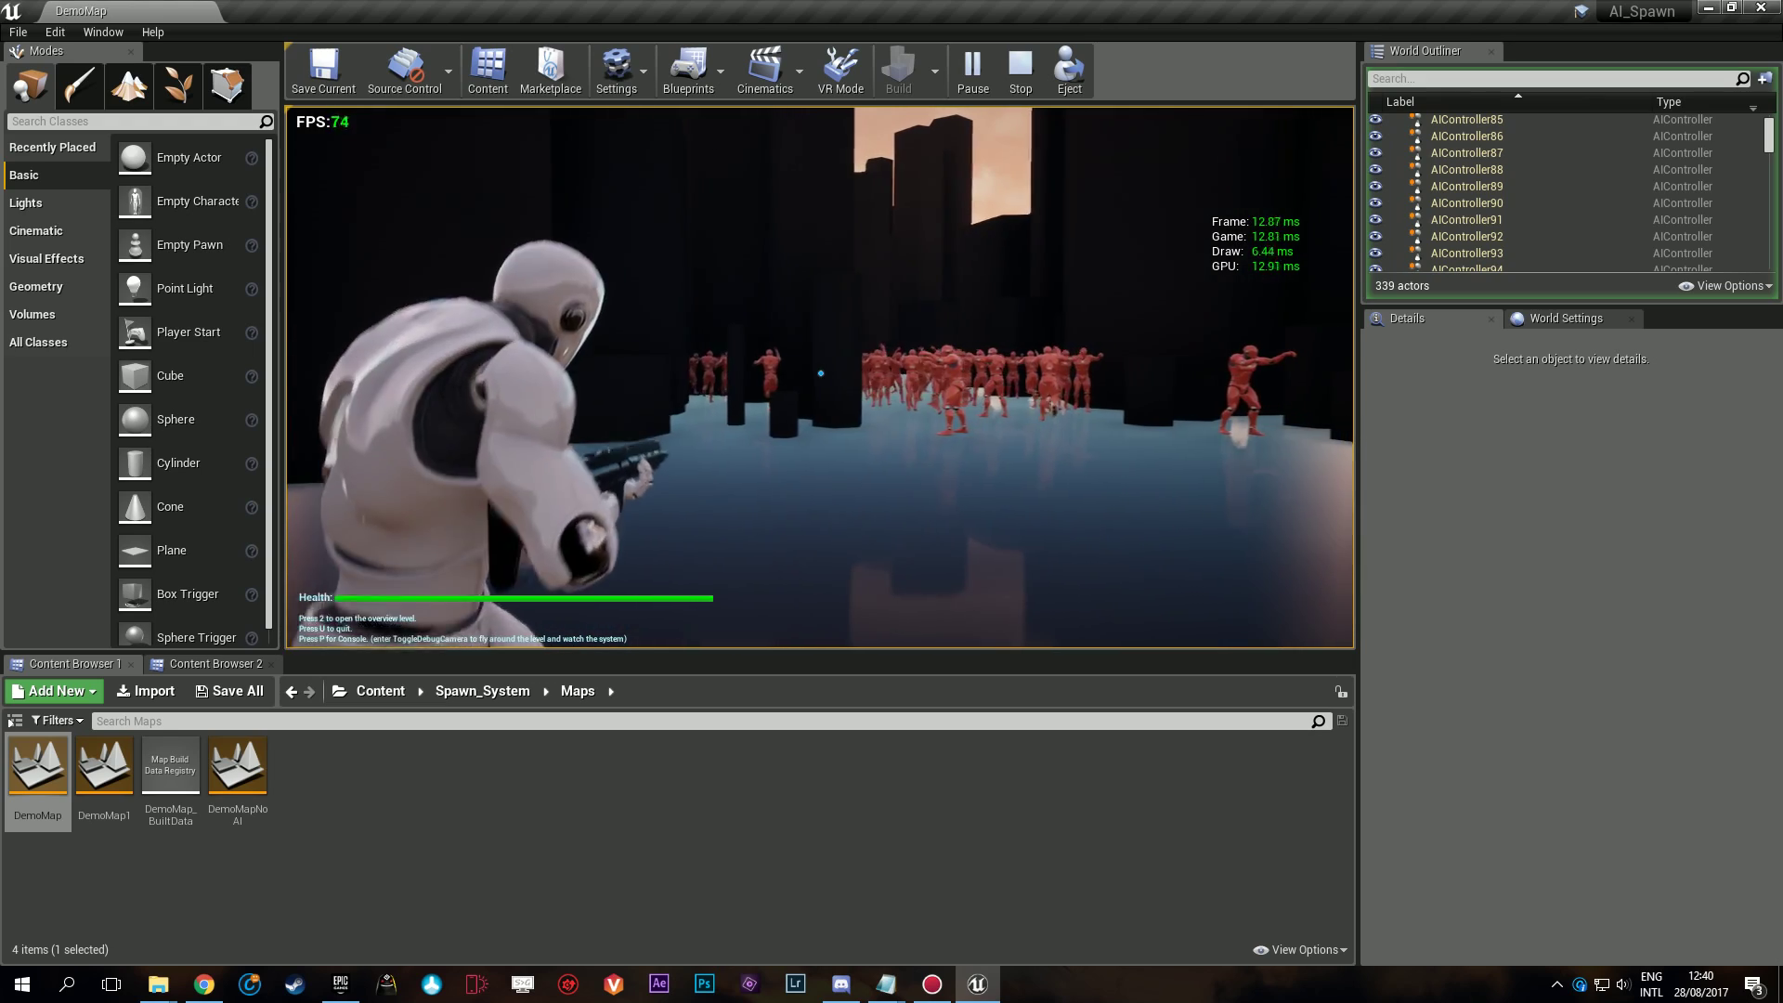
{"action": "left_click", "coordinate": [821, 374]}
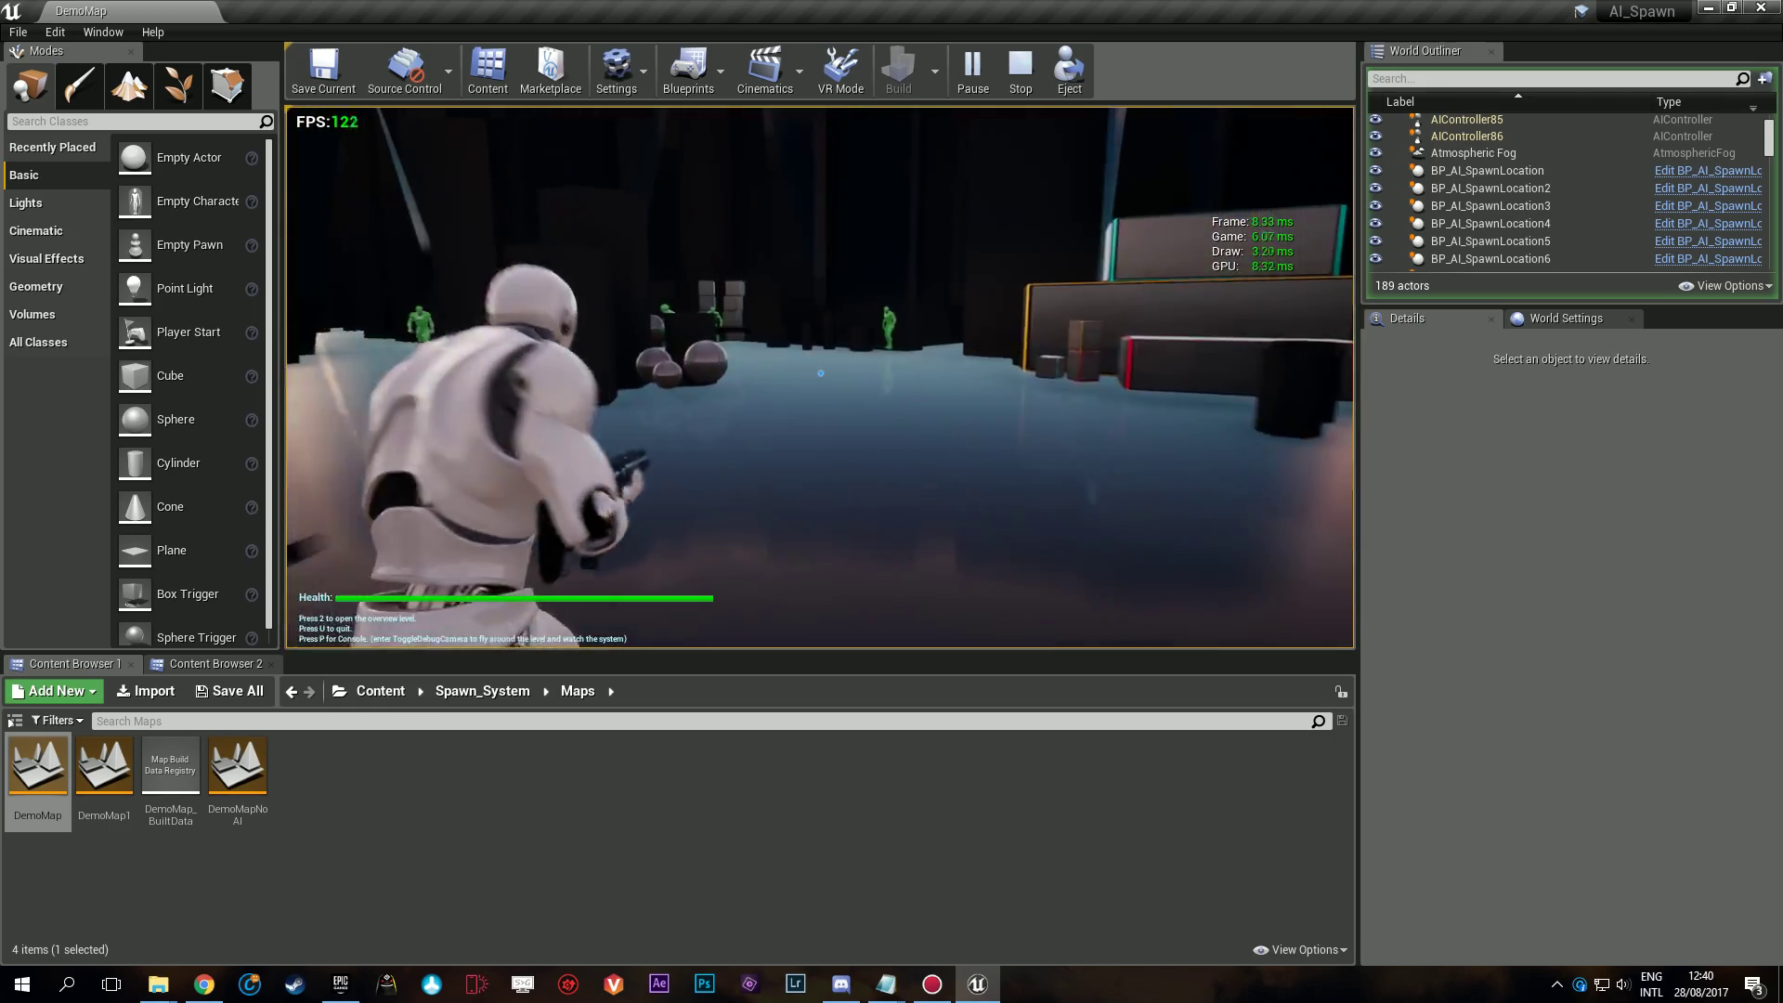
{"action": "key", "text": "Escape"}
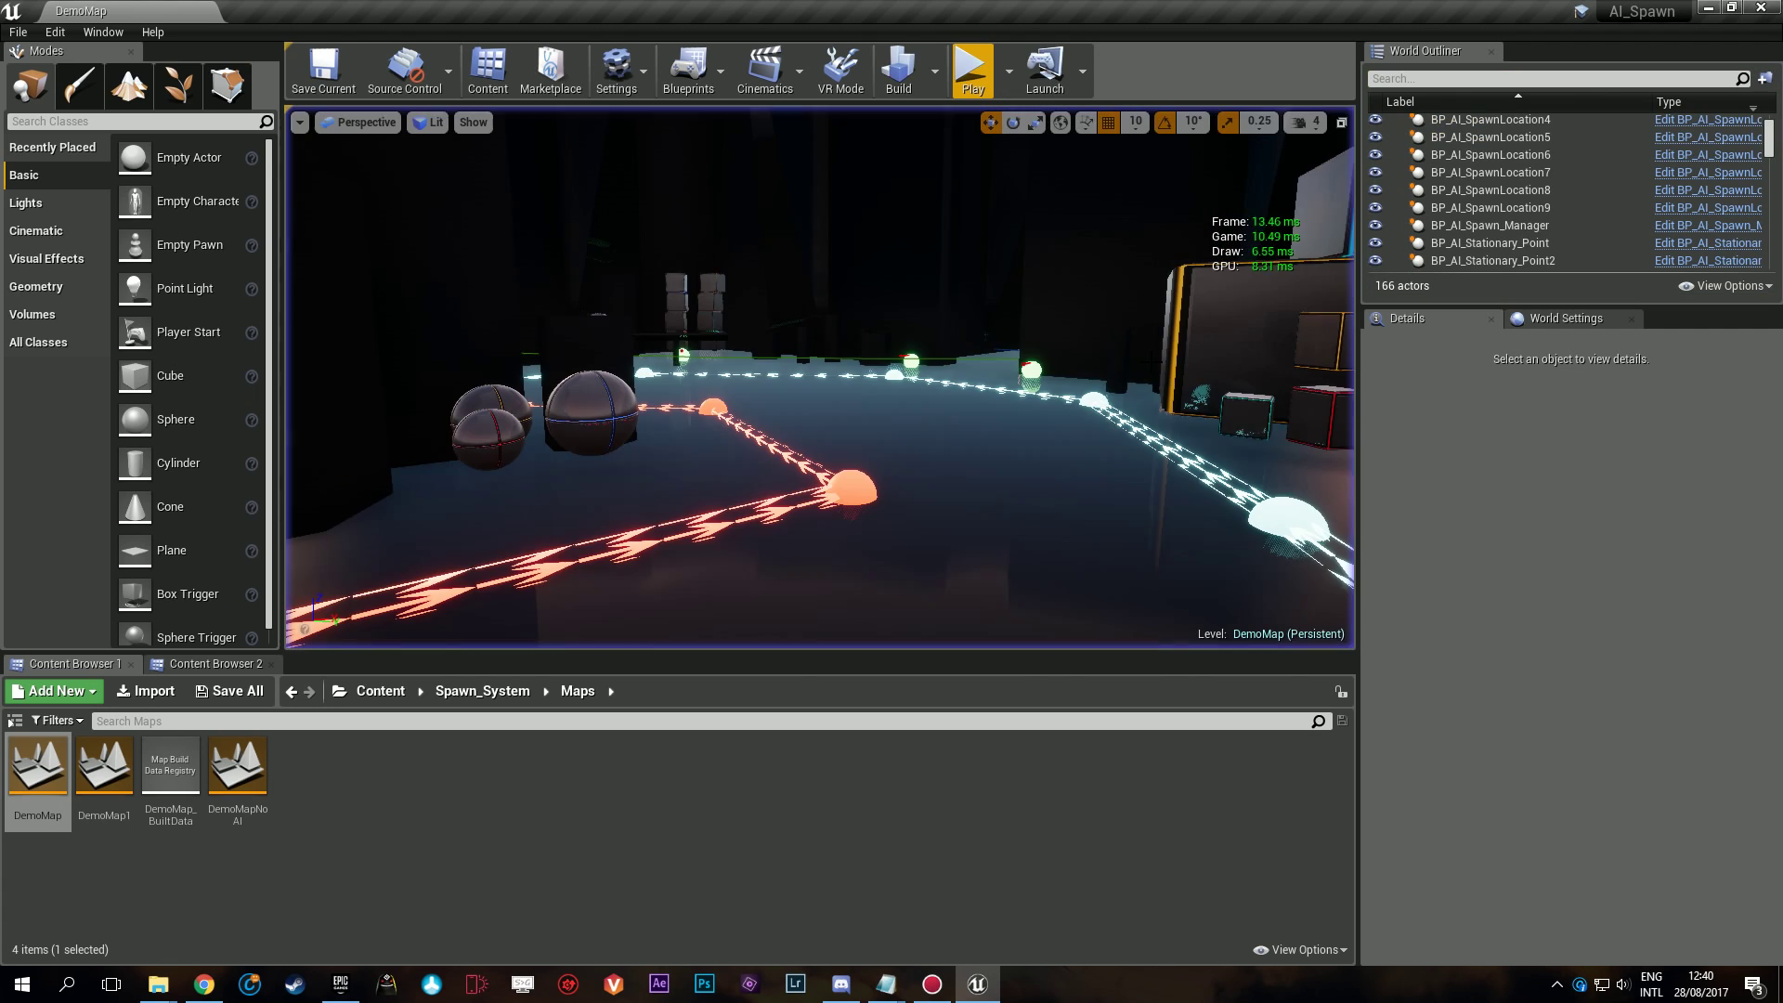
Set the Amount to Spawn of BP_AI_SpawnLocation2 through BP_AI_SpawnLocation9 to 40 and save the level.
{"action": "scroll", "coordinate": [1534, 146], "scroll_direction": "up", "scroll_amount": 2}
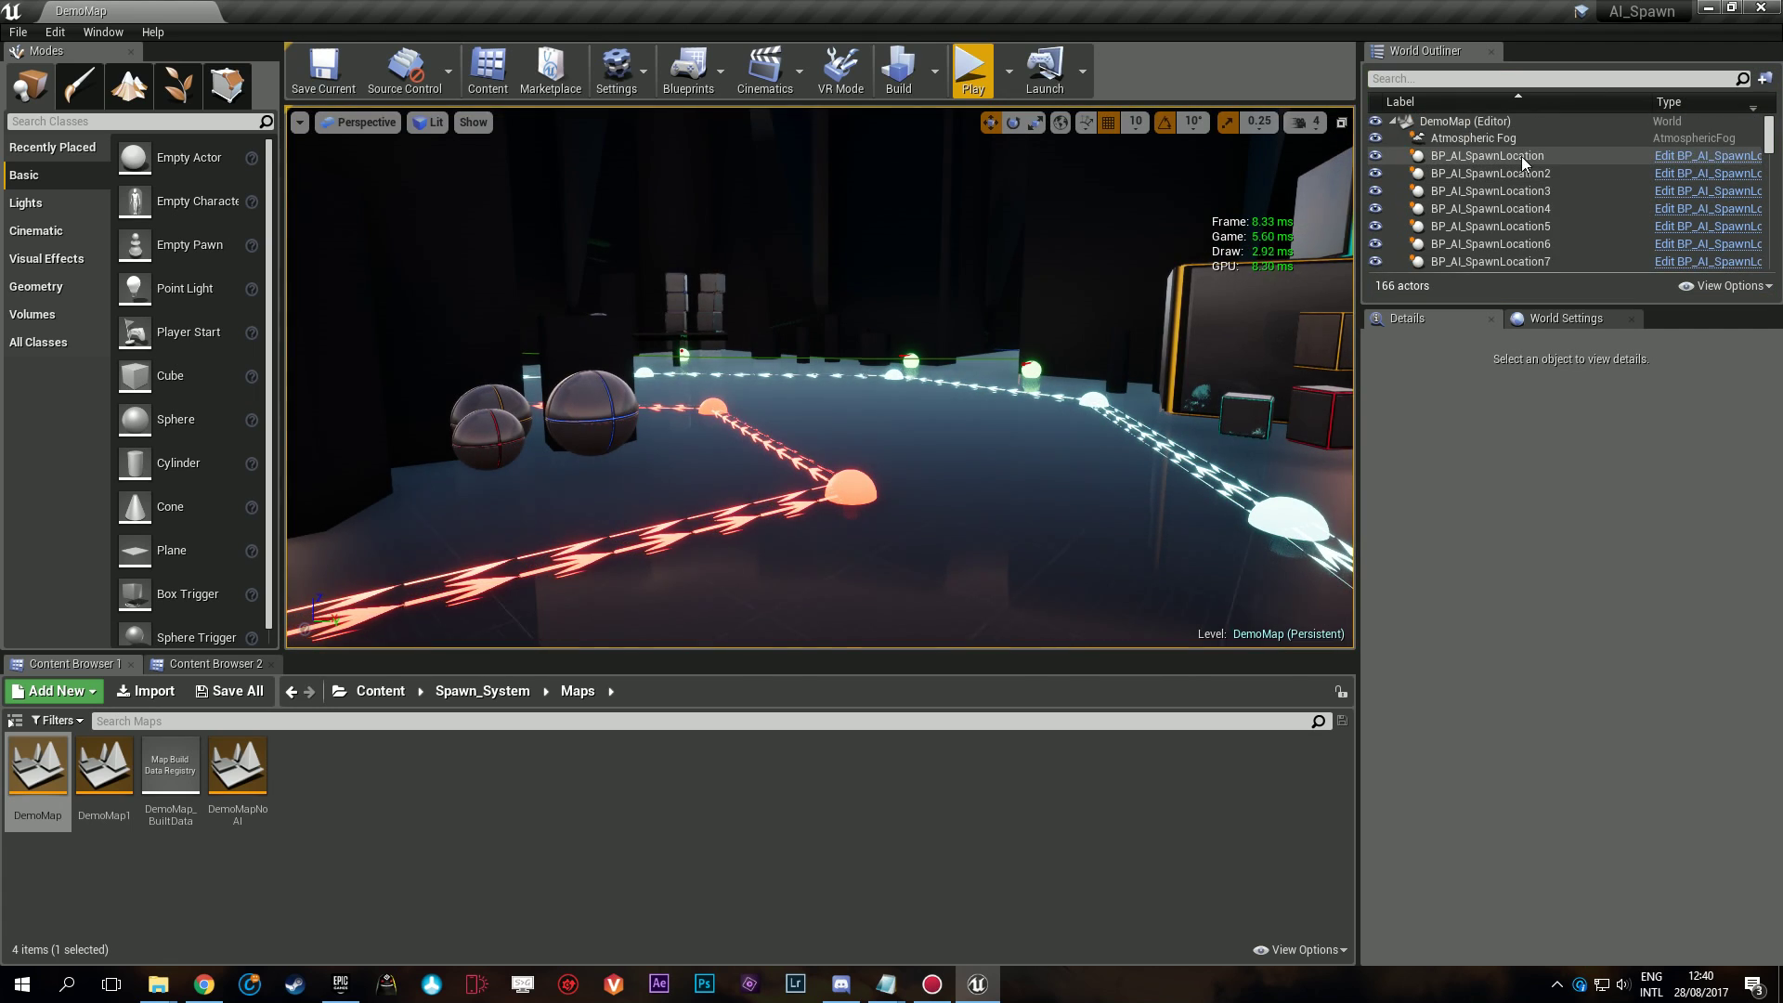
{"action": "left_click", "coordinate": [1538, 174]}
{"action": "scroll", "coordinate": [1549, 200], "scroll_direction": "down", "scroll_amount": 5}
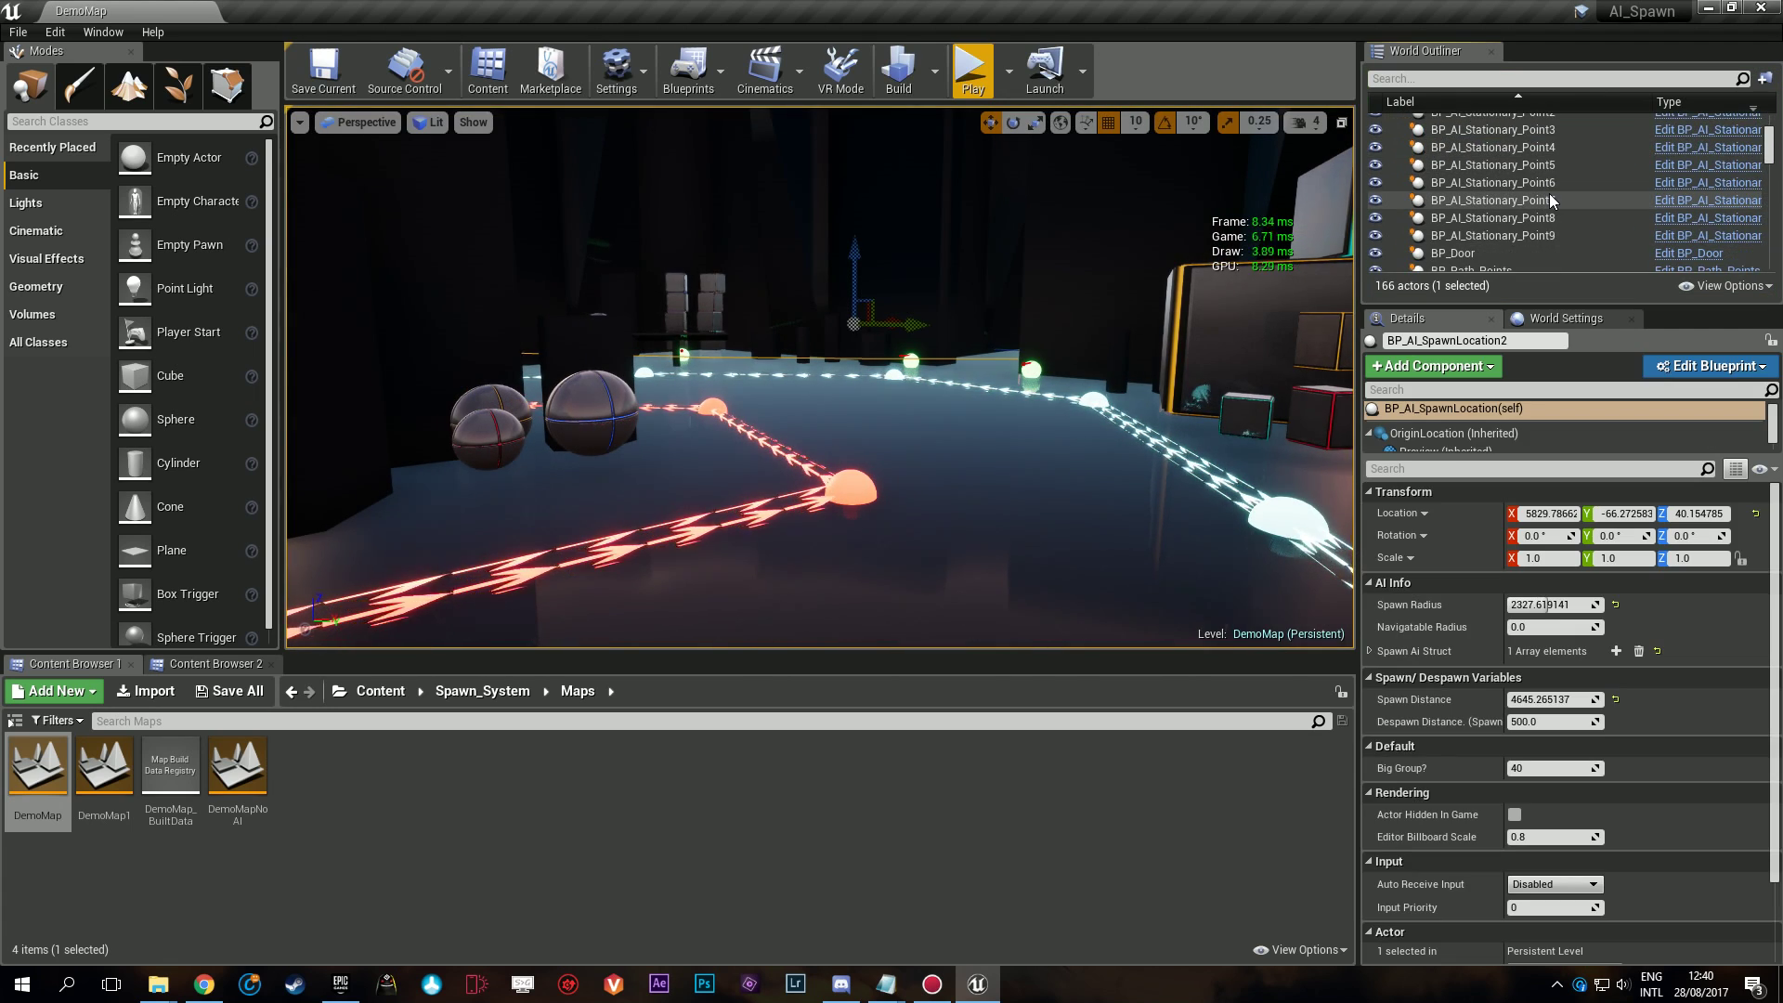
{"action": "left_click", "coordinate": [1560, 238], "text": "shift"}
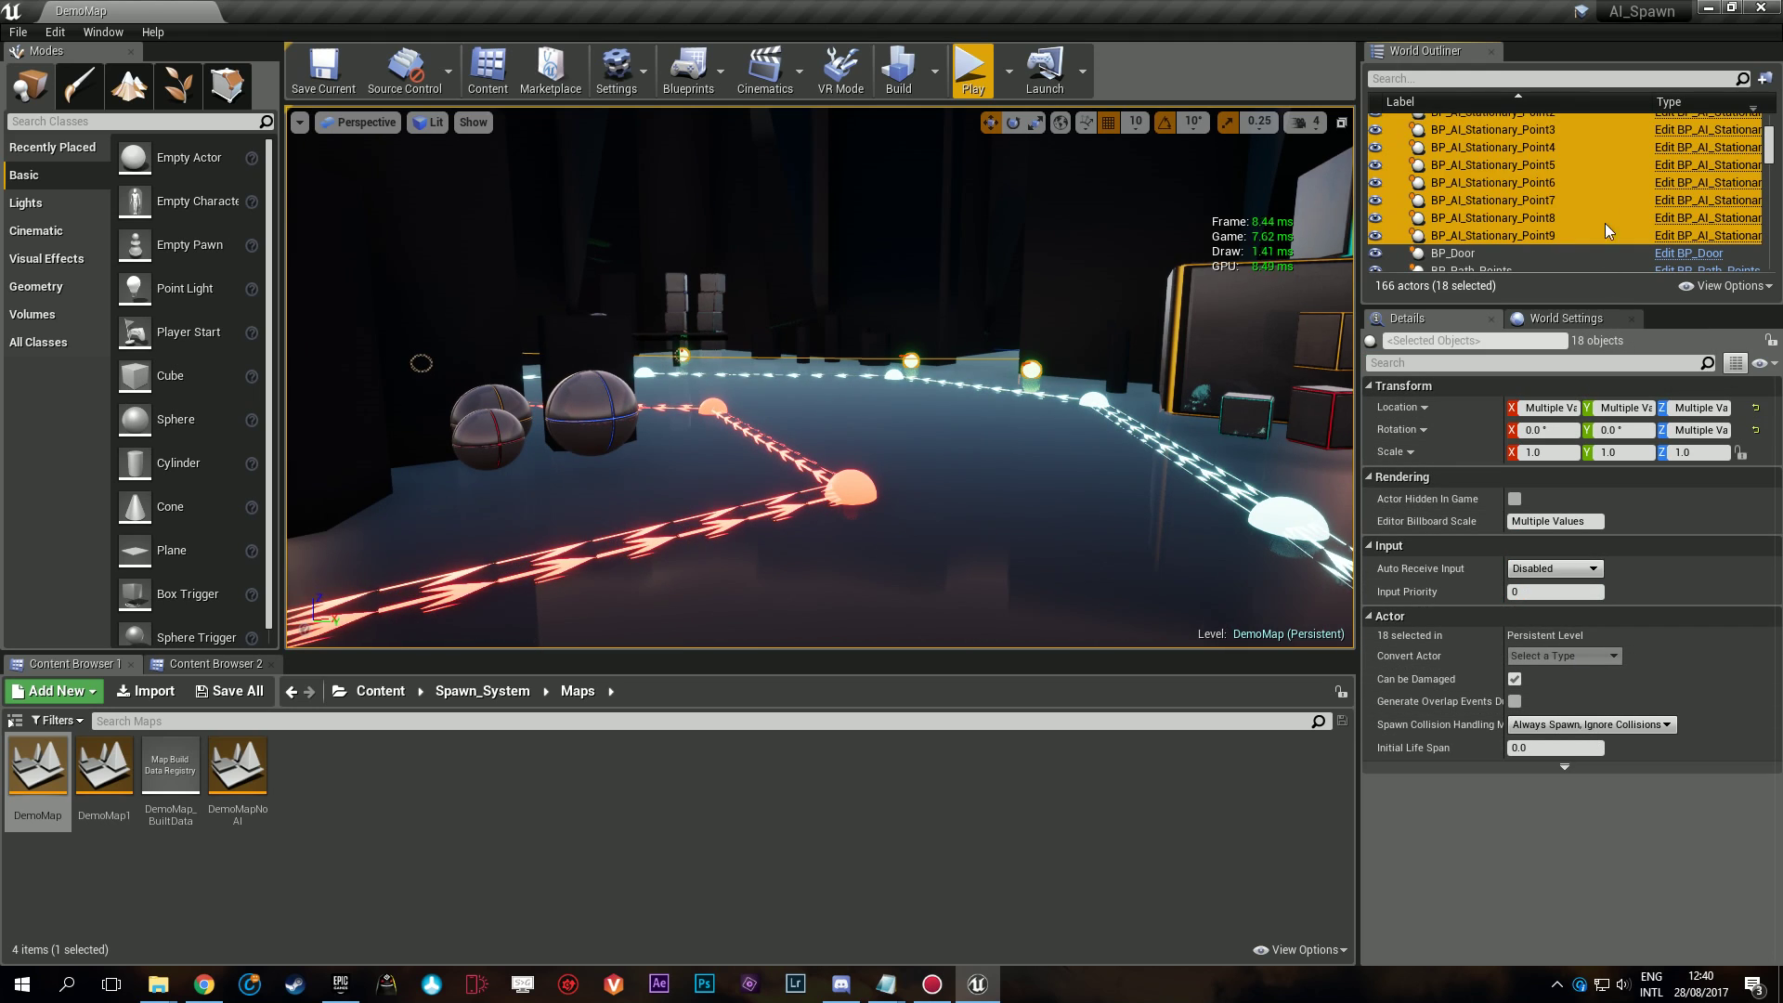
{"action": "scroll", "coordinate": [1595, 213], "scroll_direction": "up", "scroll_amount": 2}
{"action": "scroll", "coordinate": [1552, 216], "scroll_direction": "up", "scroll_amount": 1}
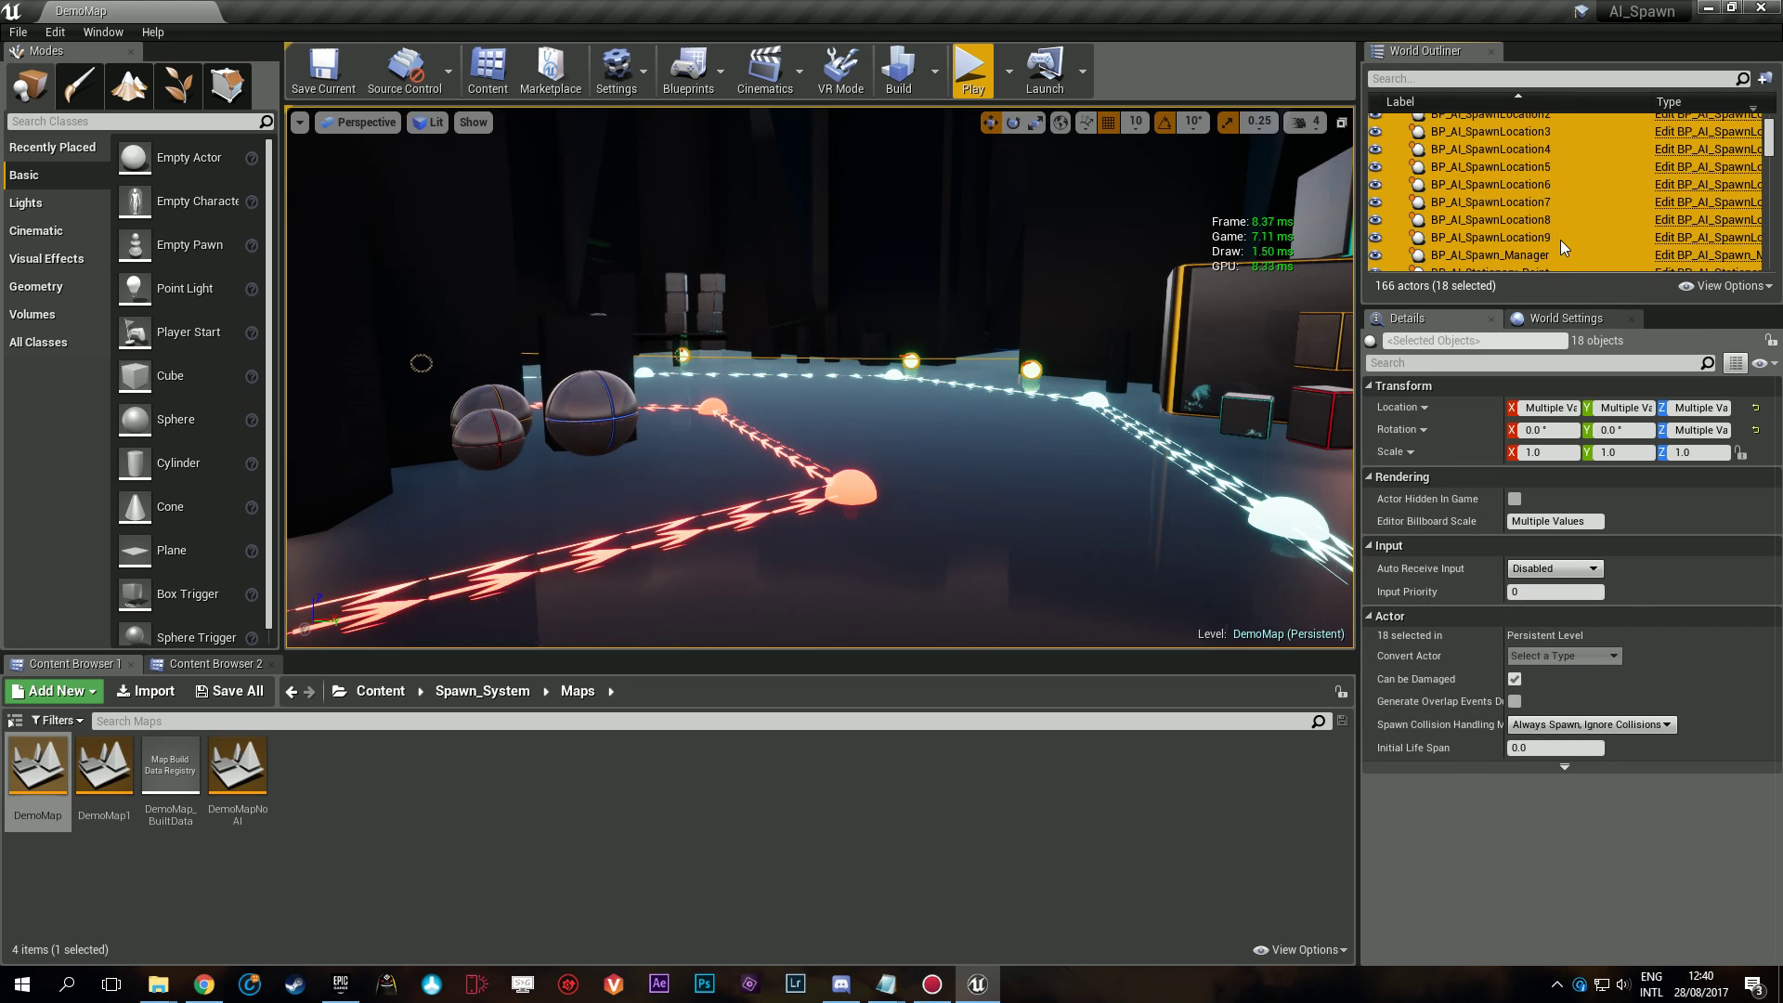
{"action": "left_click", "coordinate": [1560, 239]}
{"action": "scroll", "coordinate": [1560, 240], "scroll_direction": "up", "scroll_amount": 1}
{"action": "left_click", "coordinate": [1559, 172], "text": "shift"}
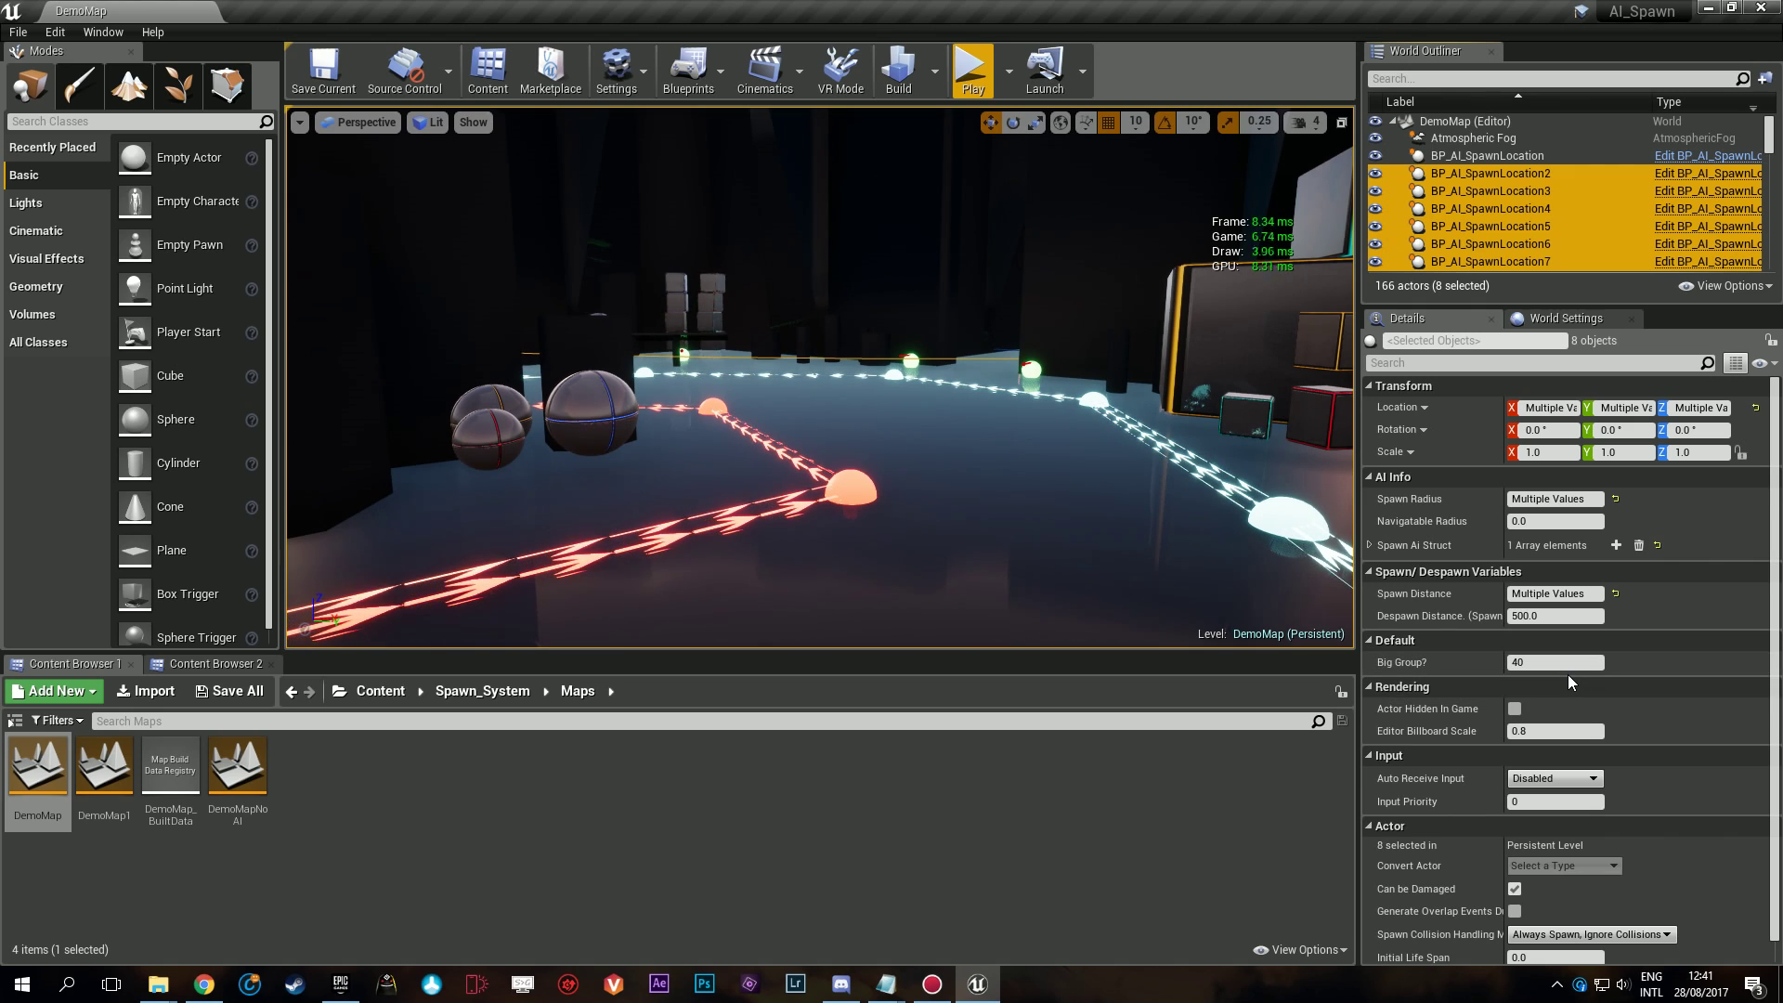
{"action": "left_click", "coordinate": [1372, 545]}
{"action": "left_click", "coordinate": [1379, 570]}
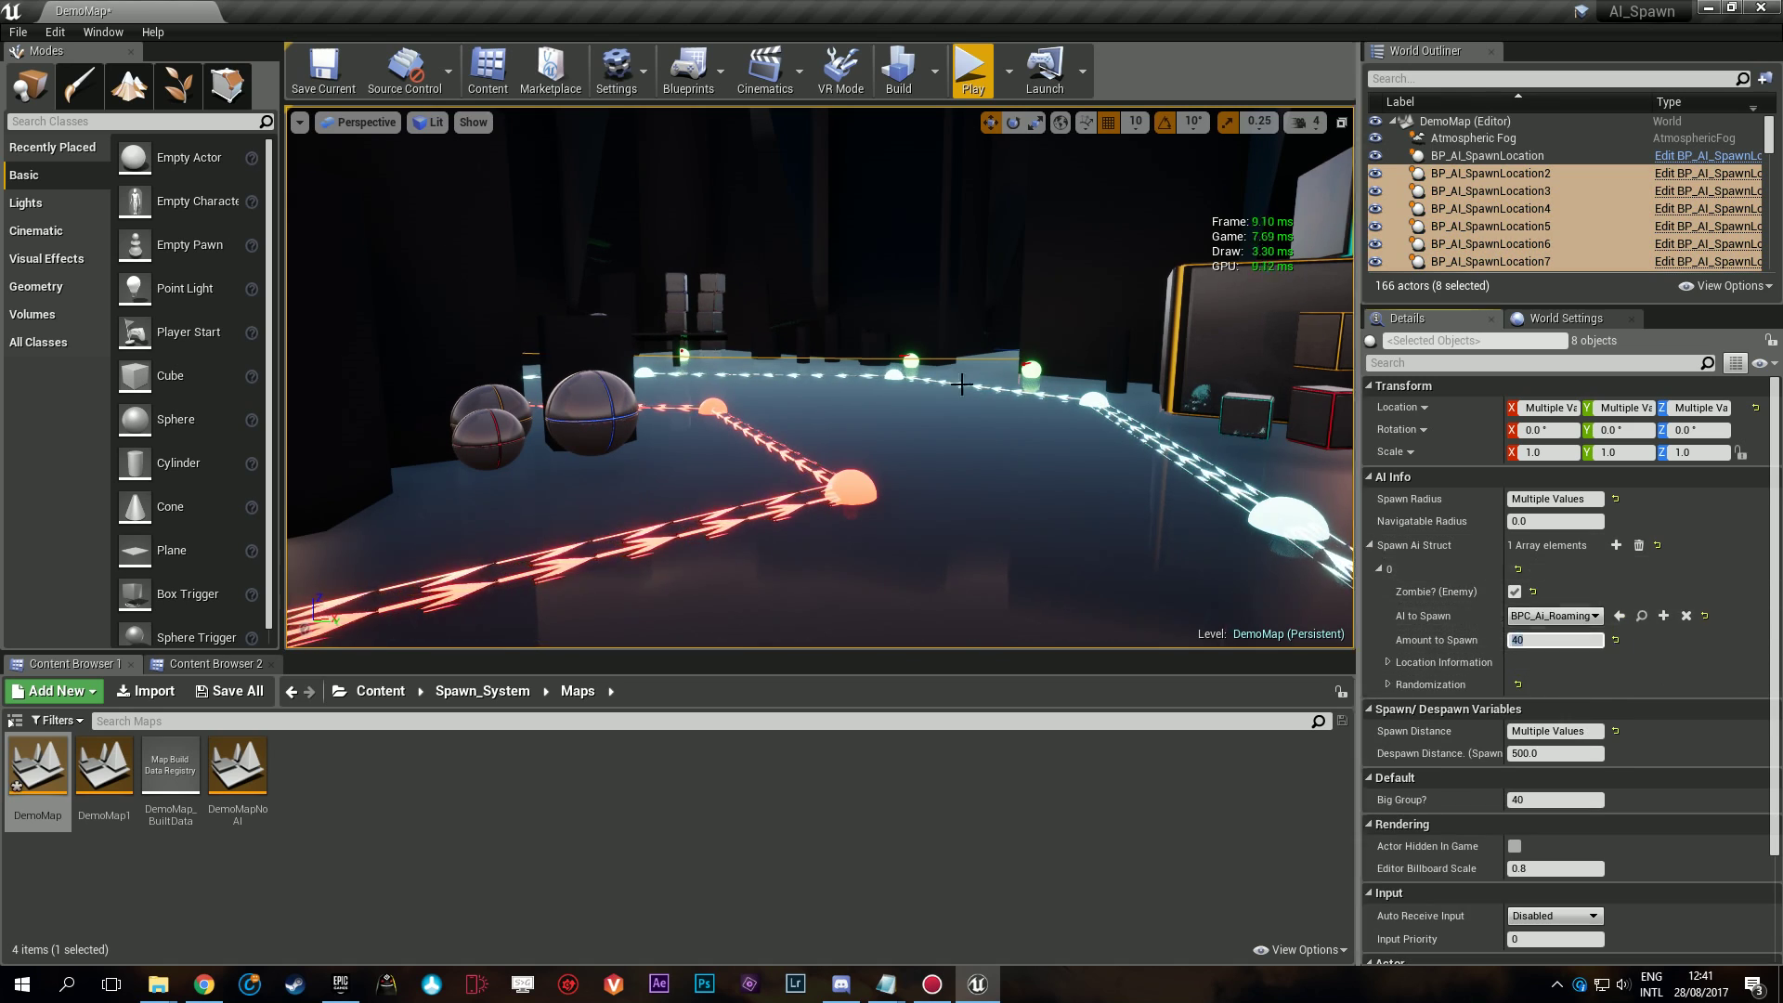
{"action": "left_click", "coordinate": [323, 79]}
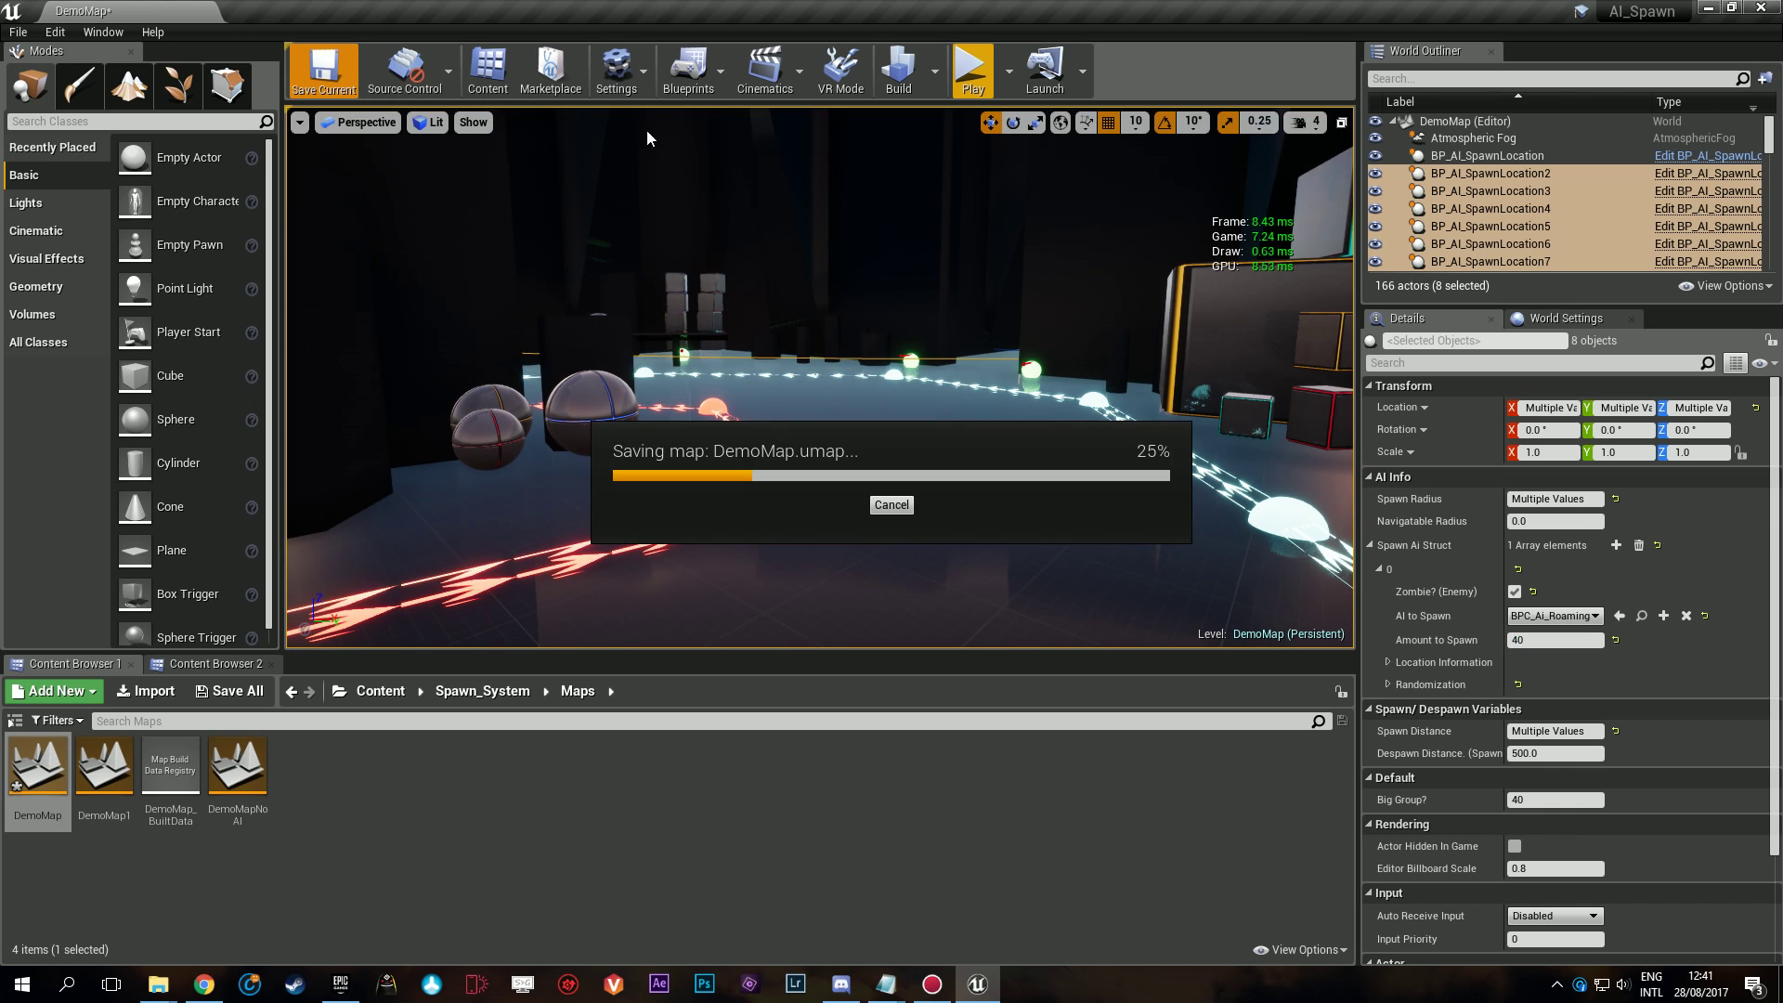
Play DemoMap again, run through the town to the enemy group outside, and shoot at it while checking the performance.
{"action": "left_click", "coordinate": [986, 86]}
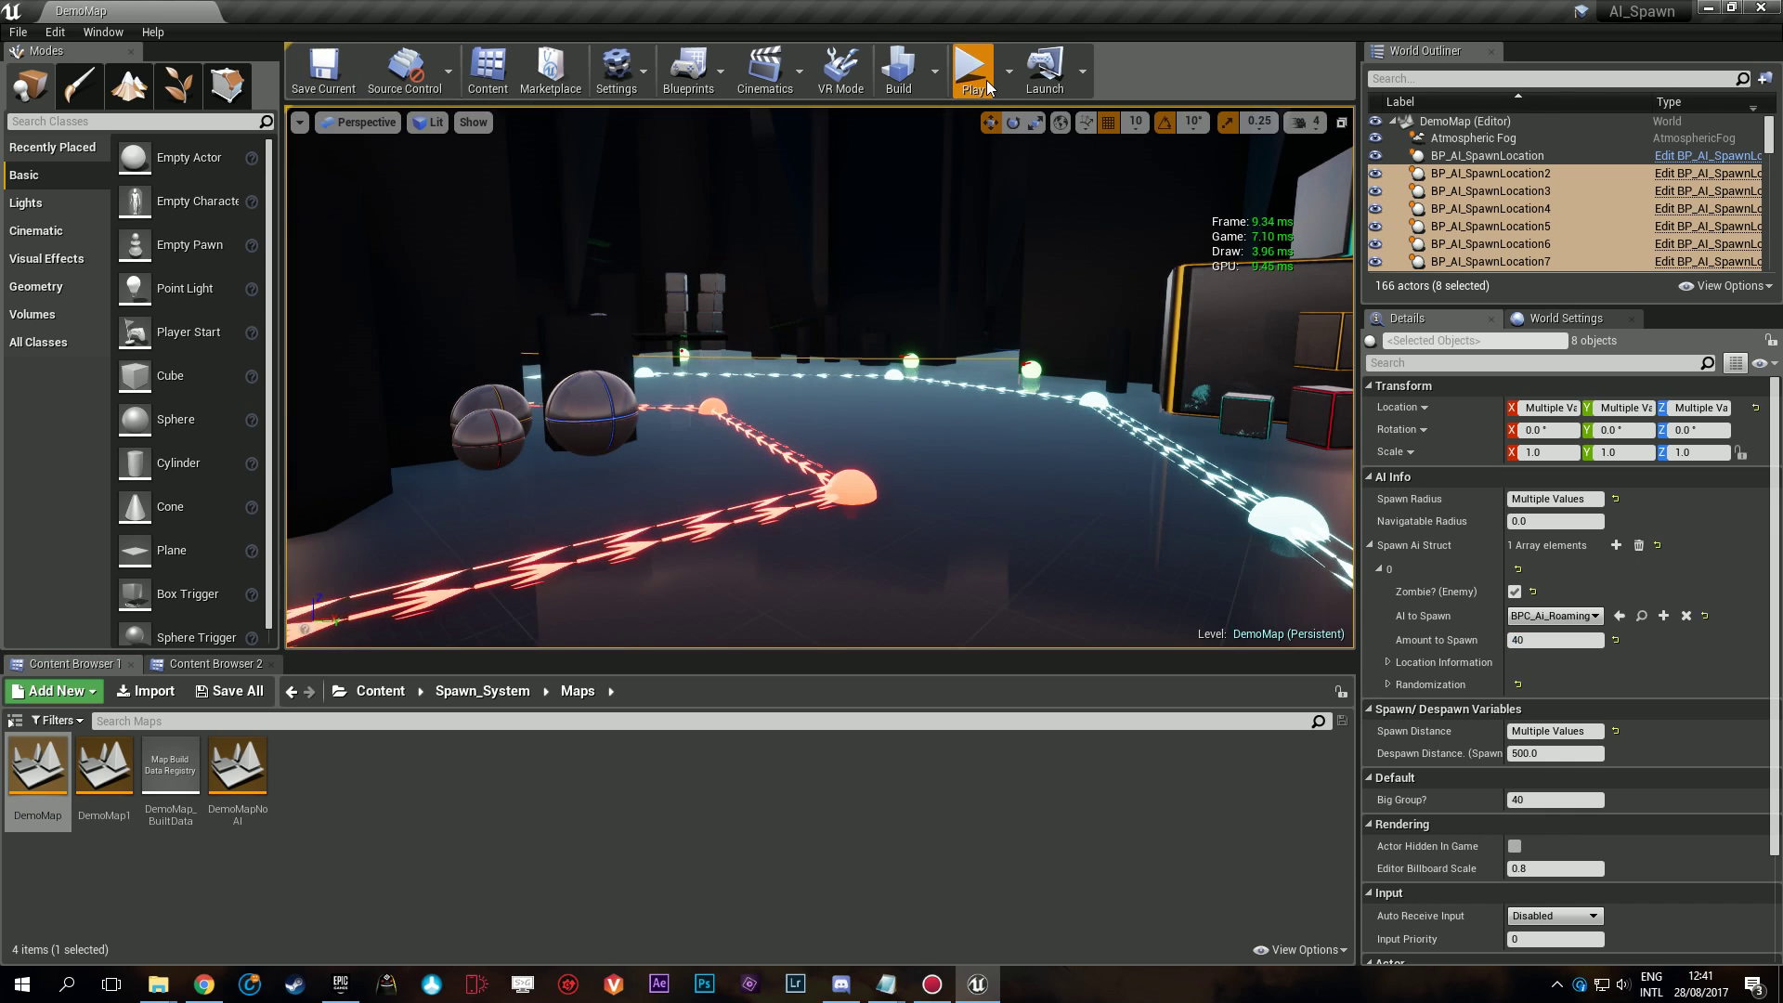
{"action": "key", "text": "w"}
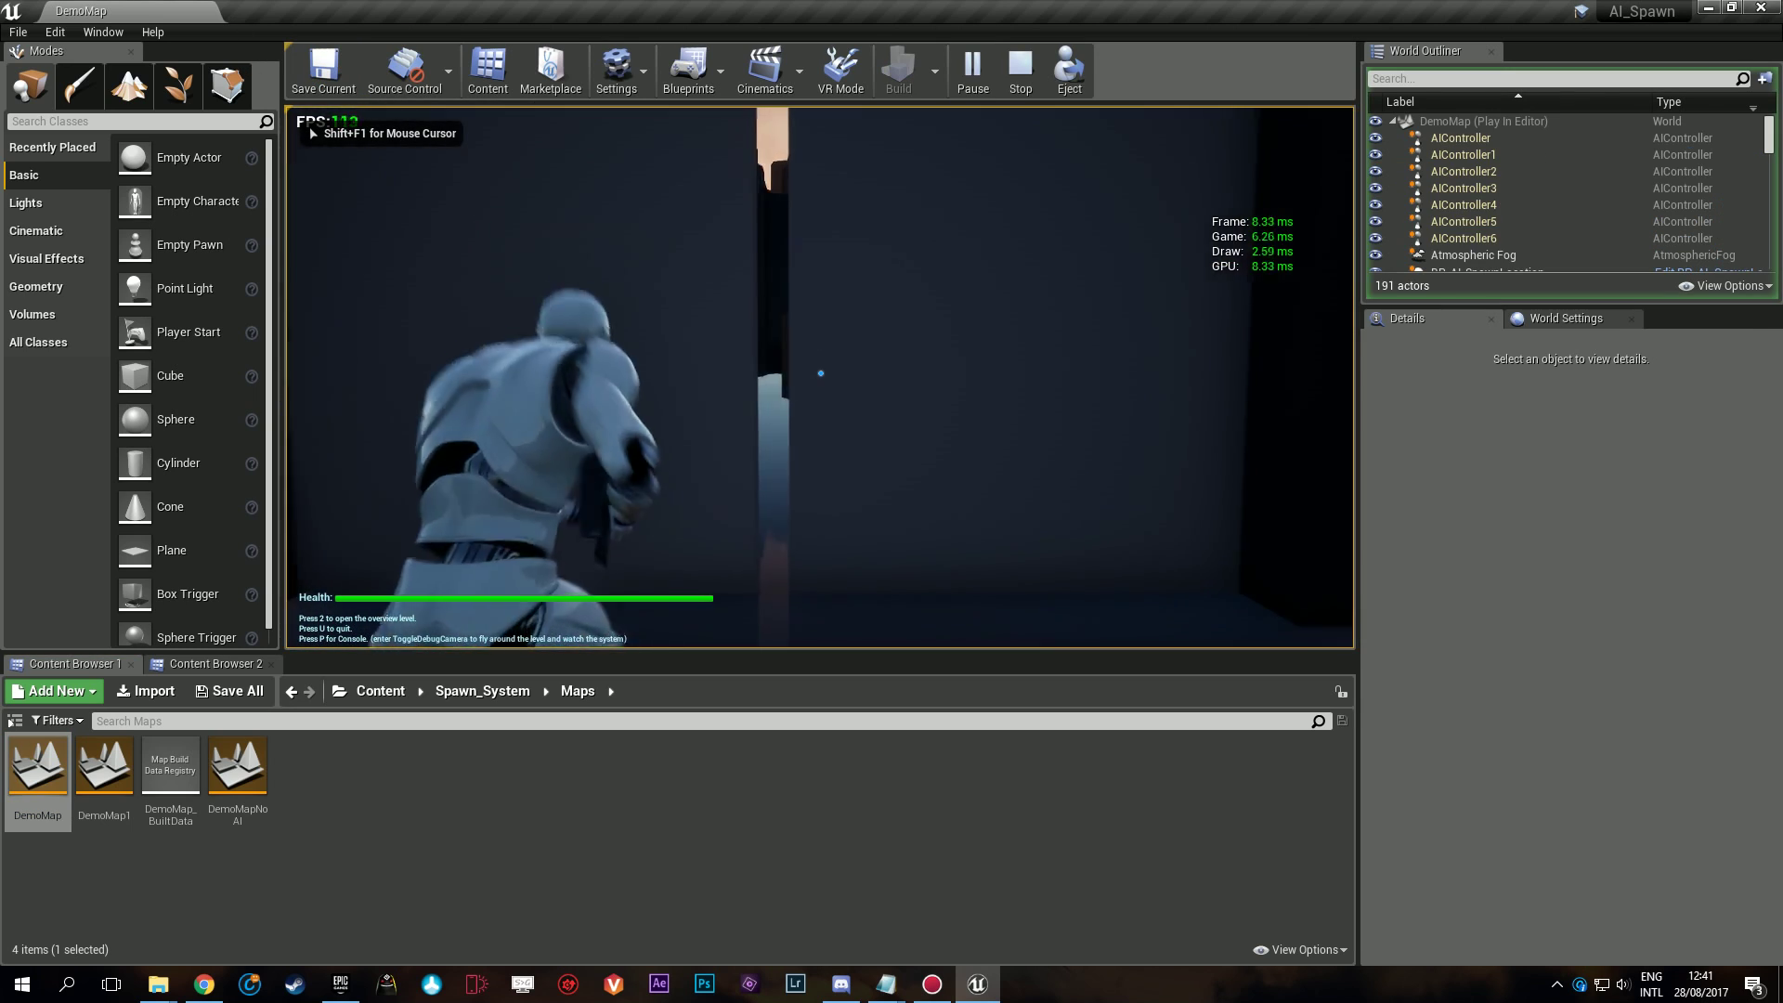
{"action": "key", "text": "w"}
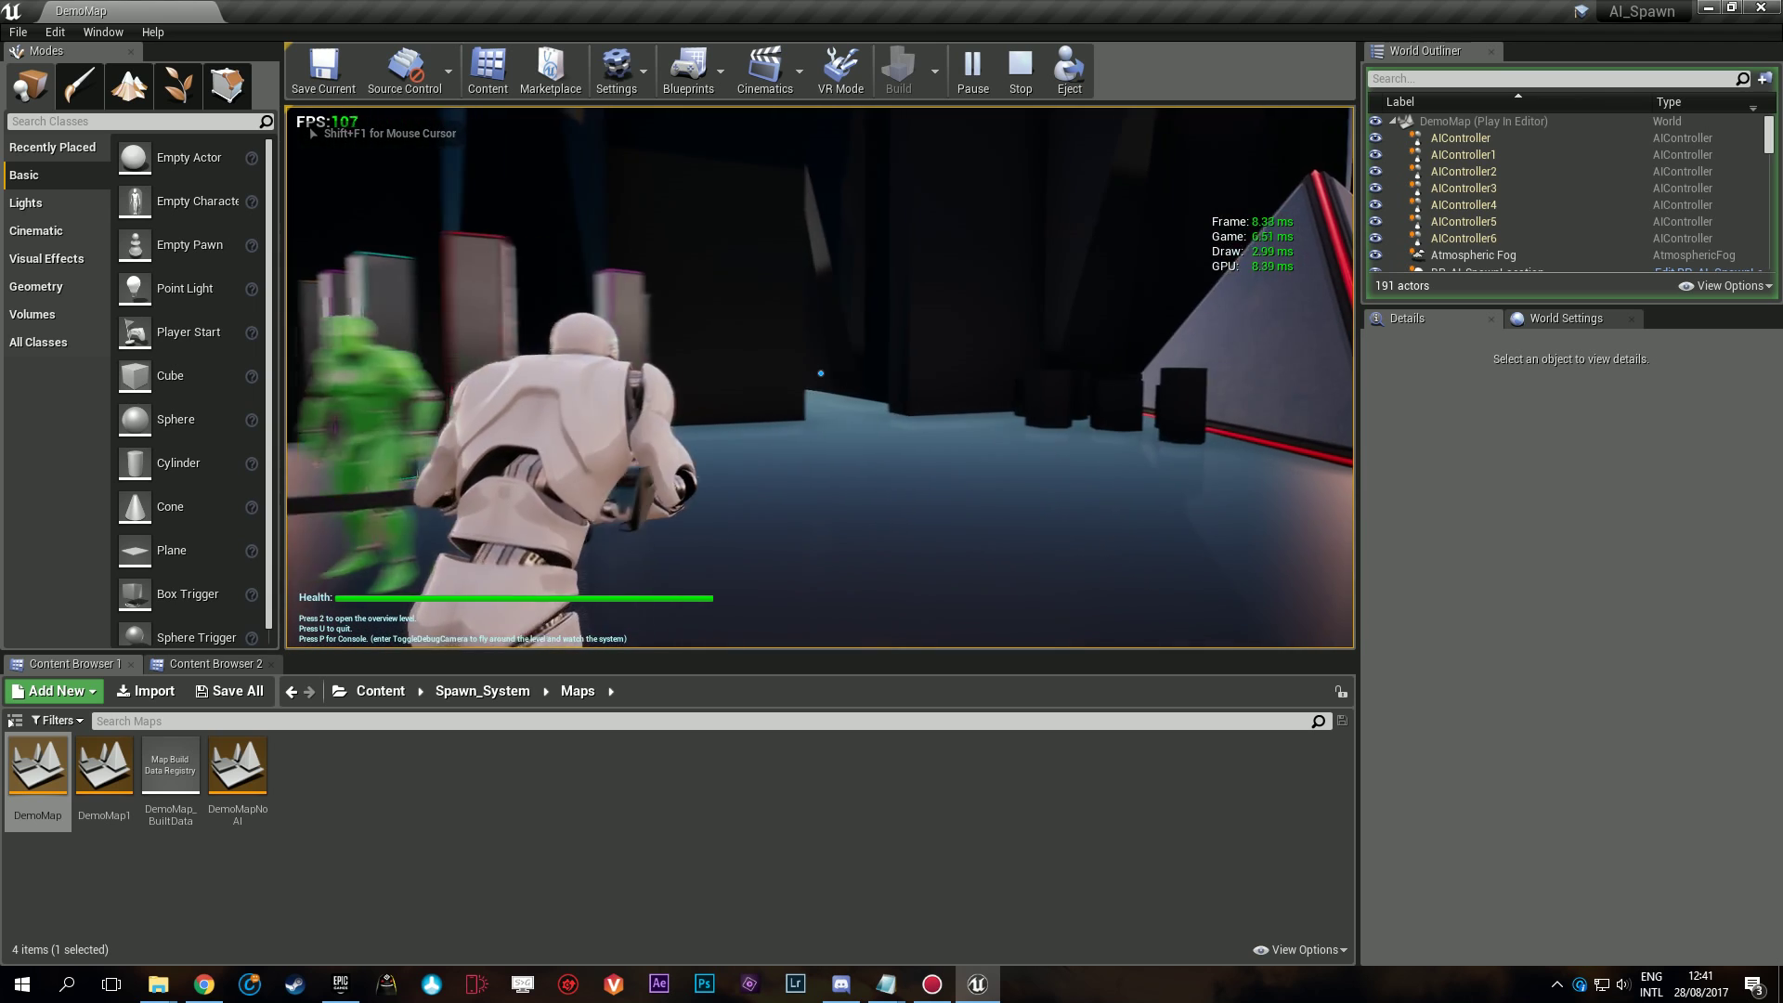
{"action": "key", "text": "w"}
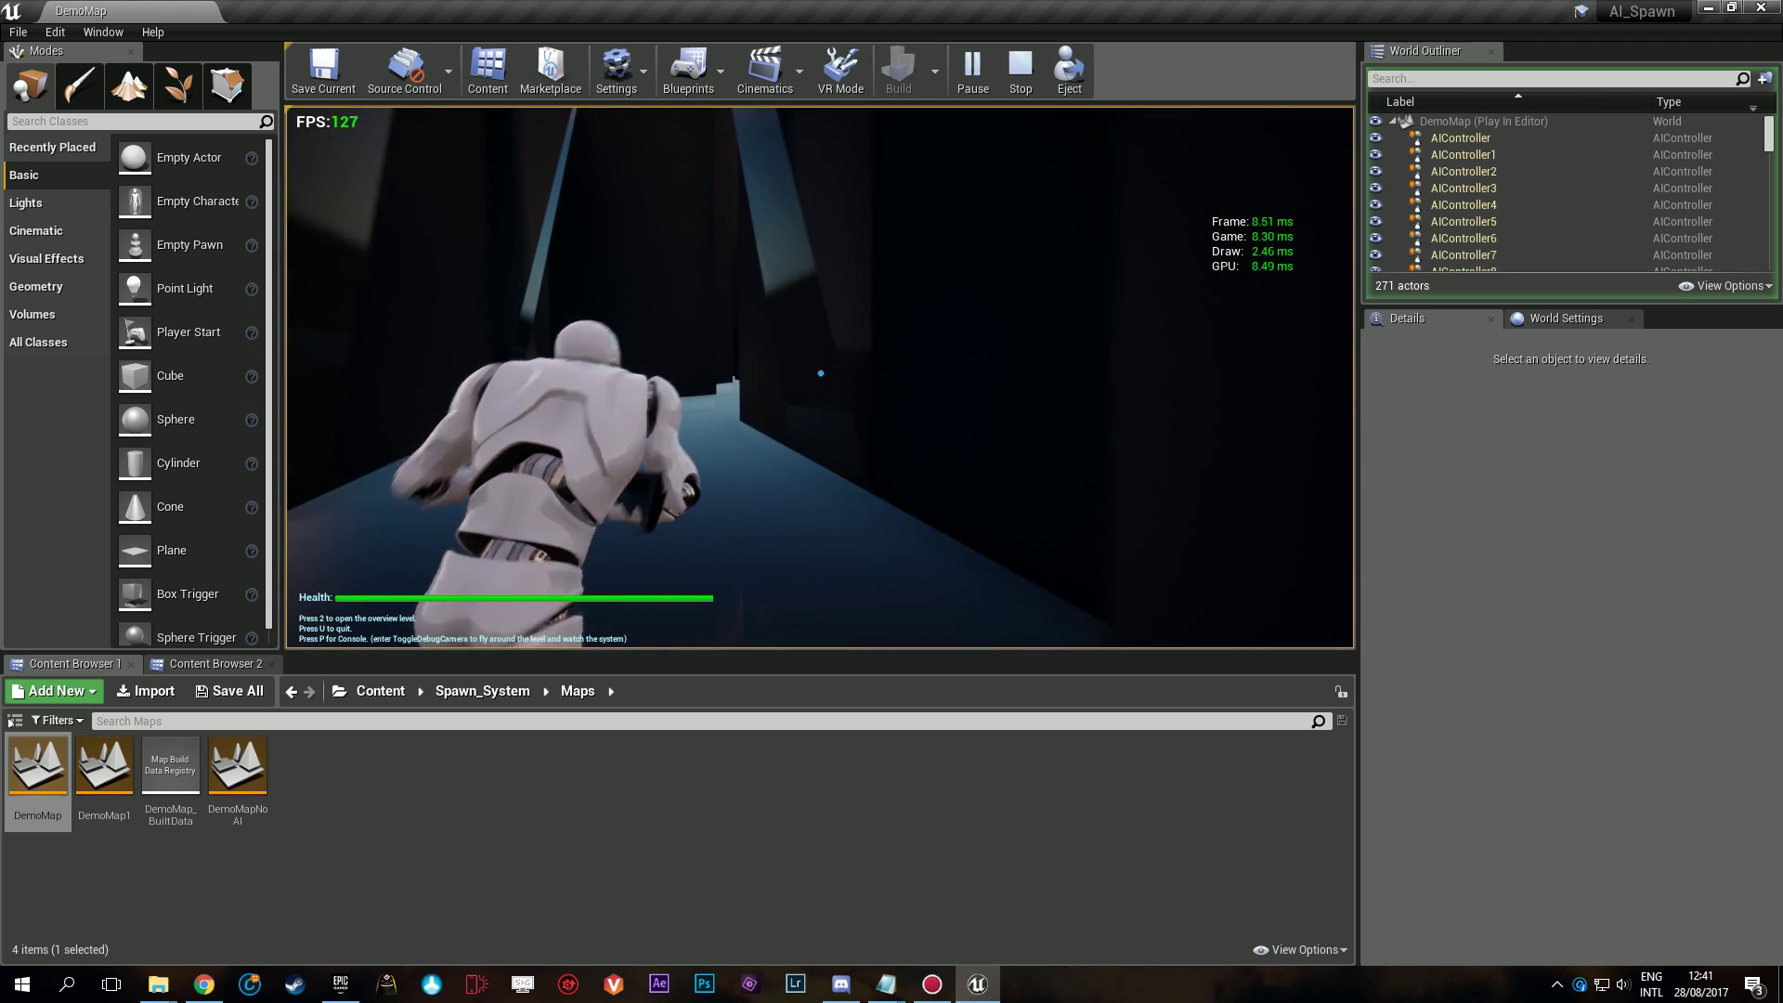
{"action": "key", "text": "w"}
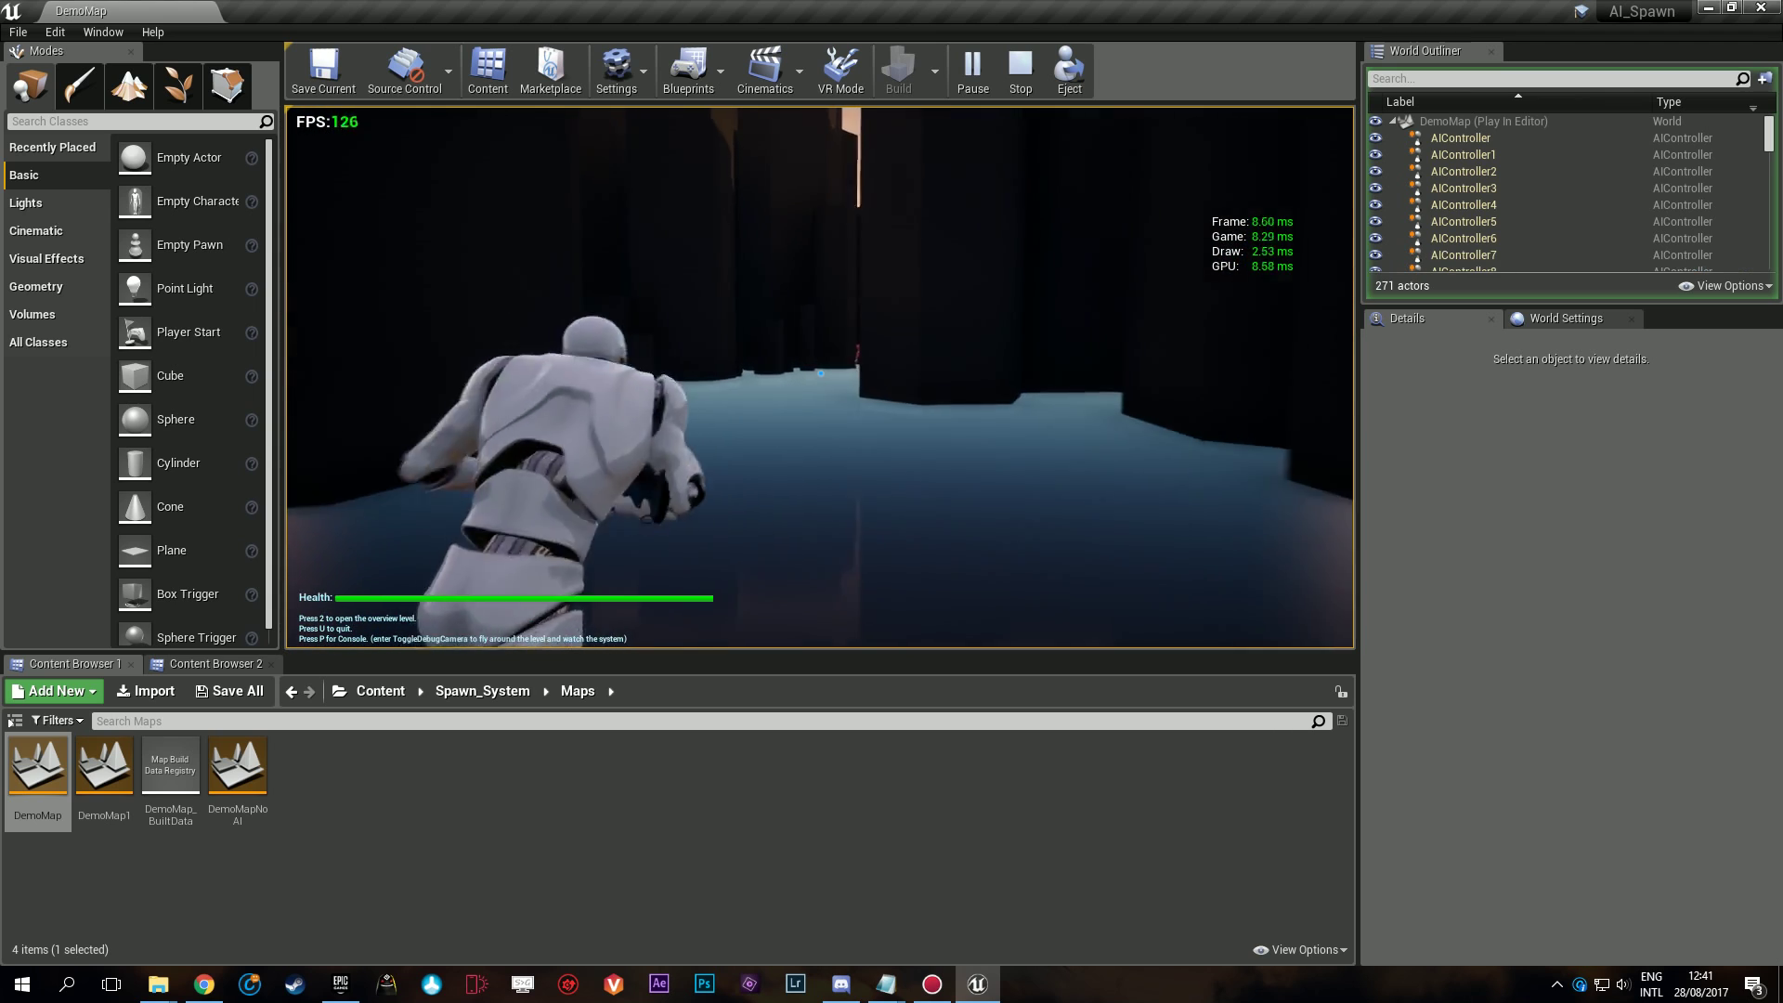
{"action": "key", "text": "w"}
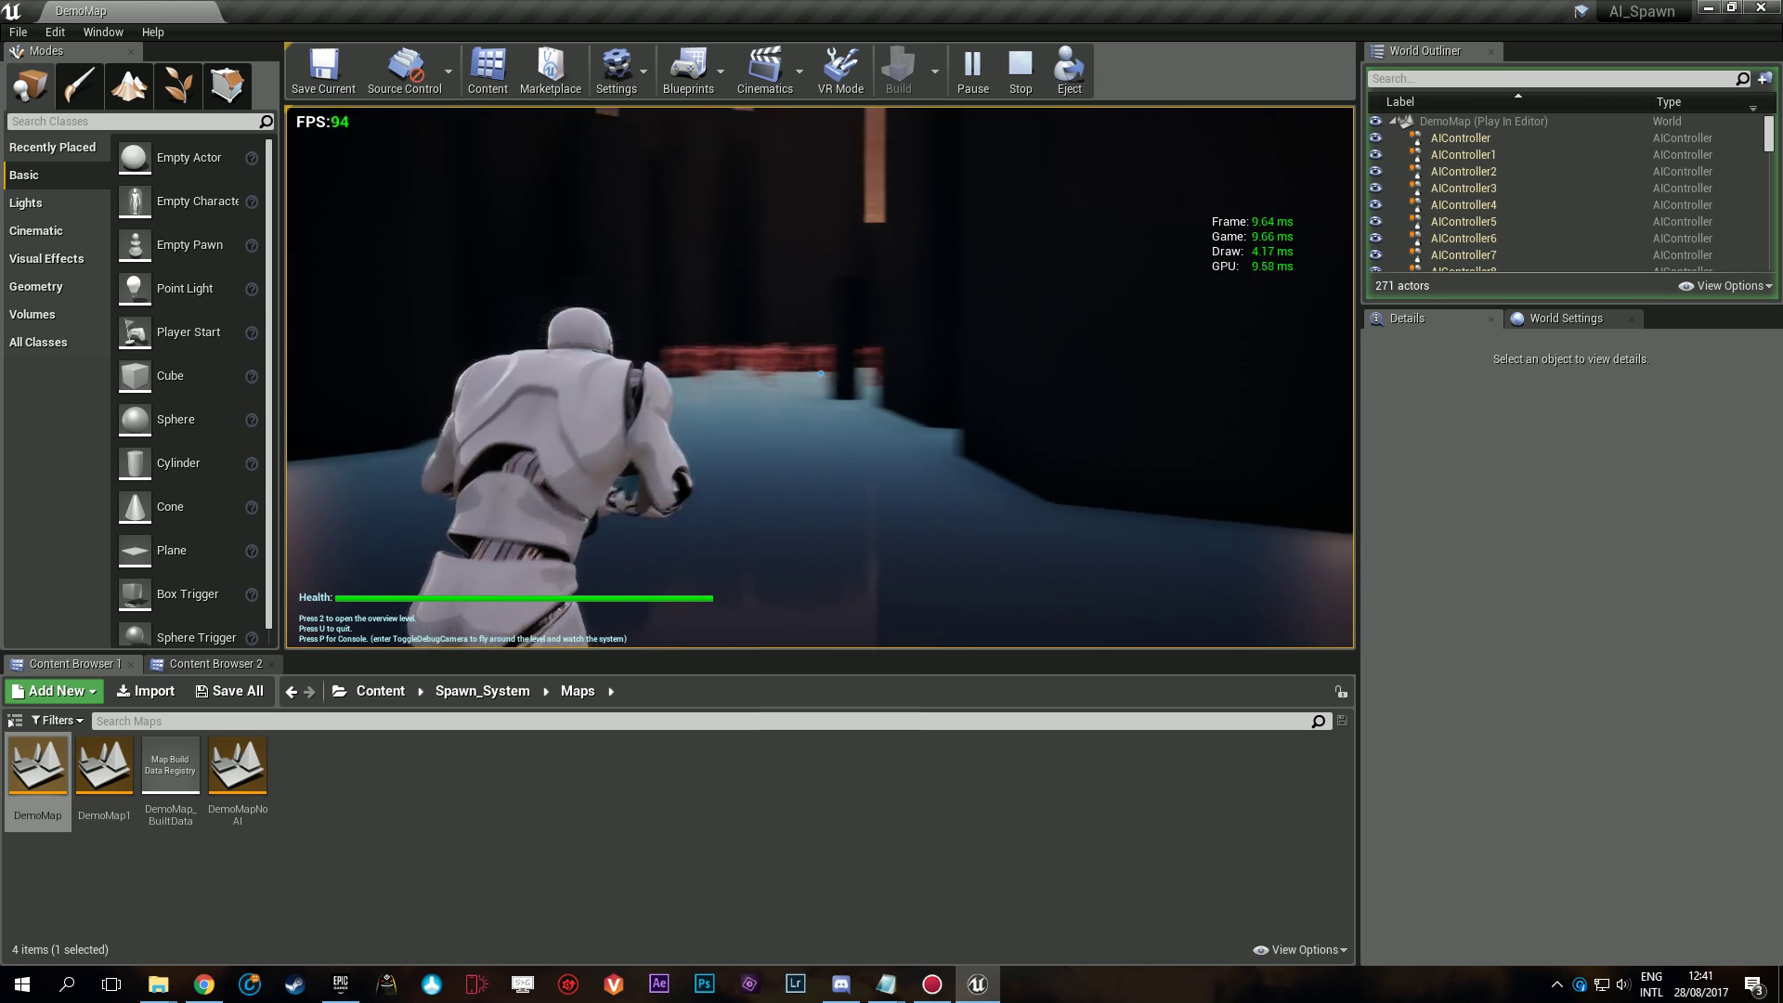
{"action": "key", "text": "w"}
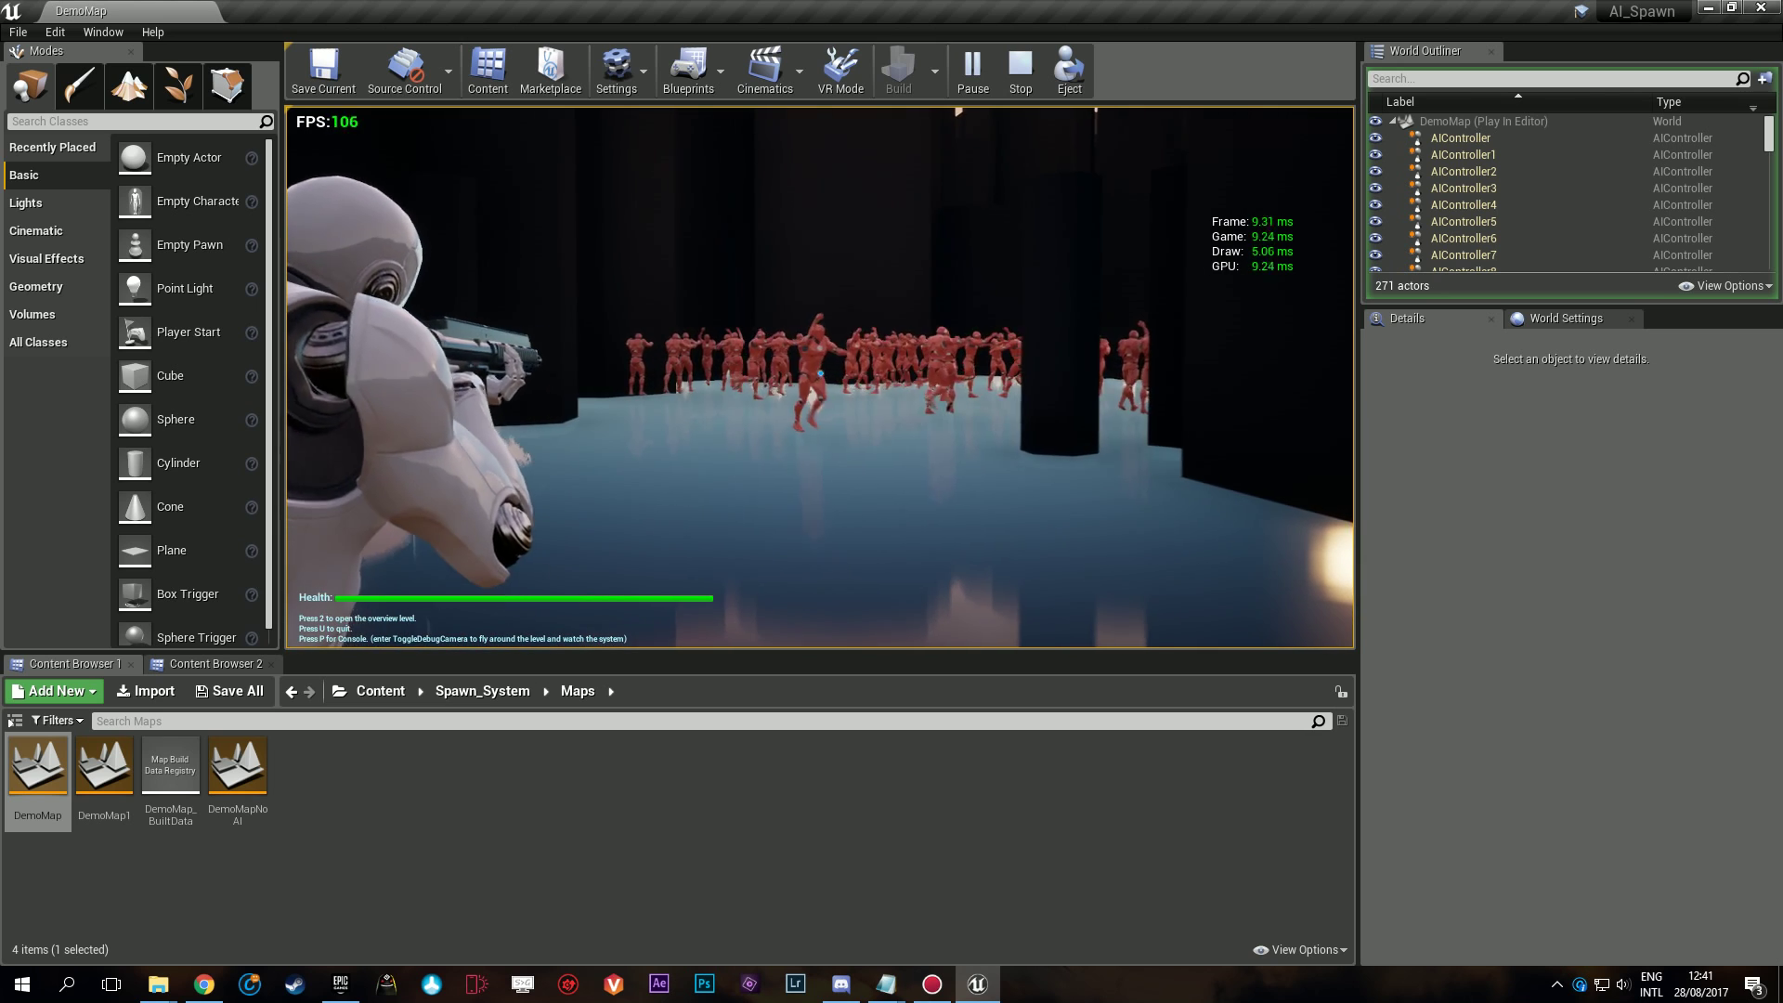
{"action": "key", "text": "w"}
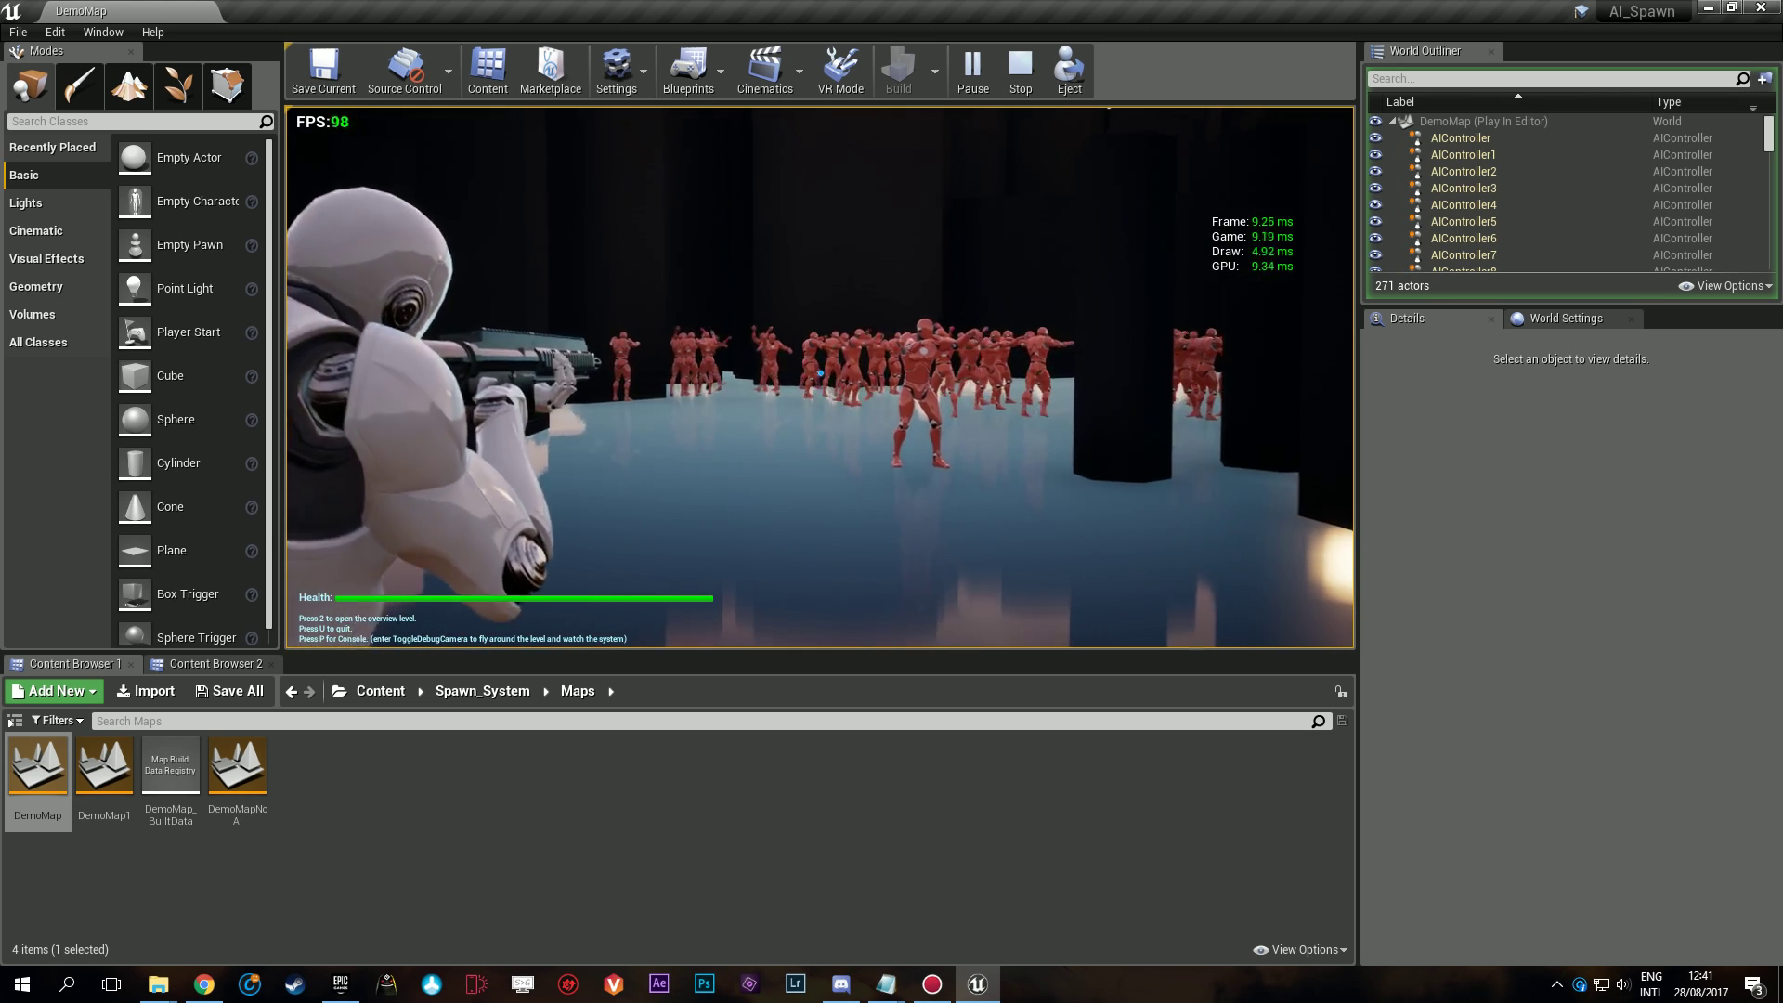
{"action": "key", "text": "s"}
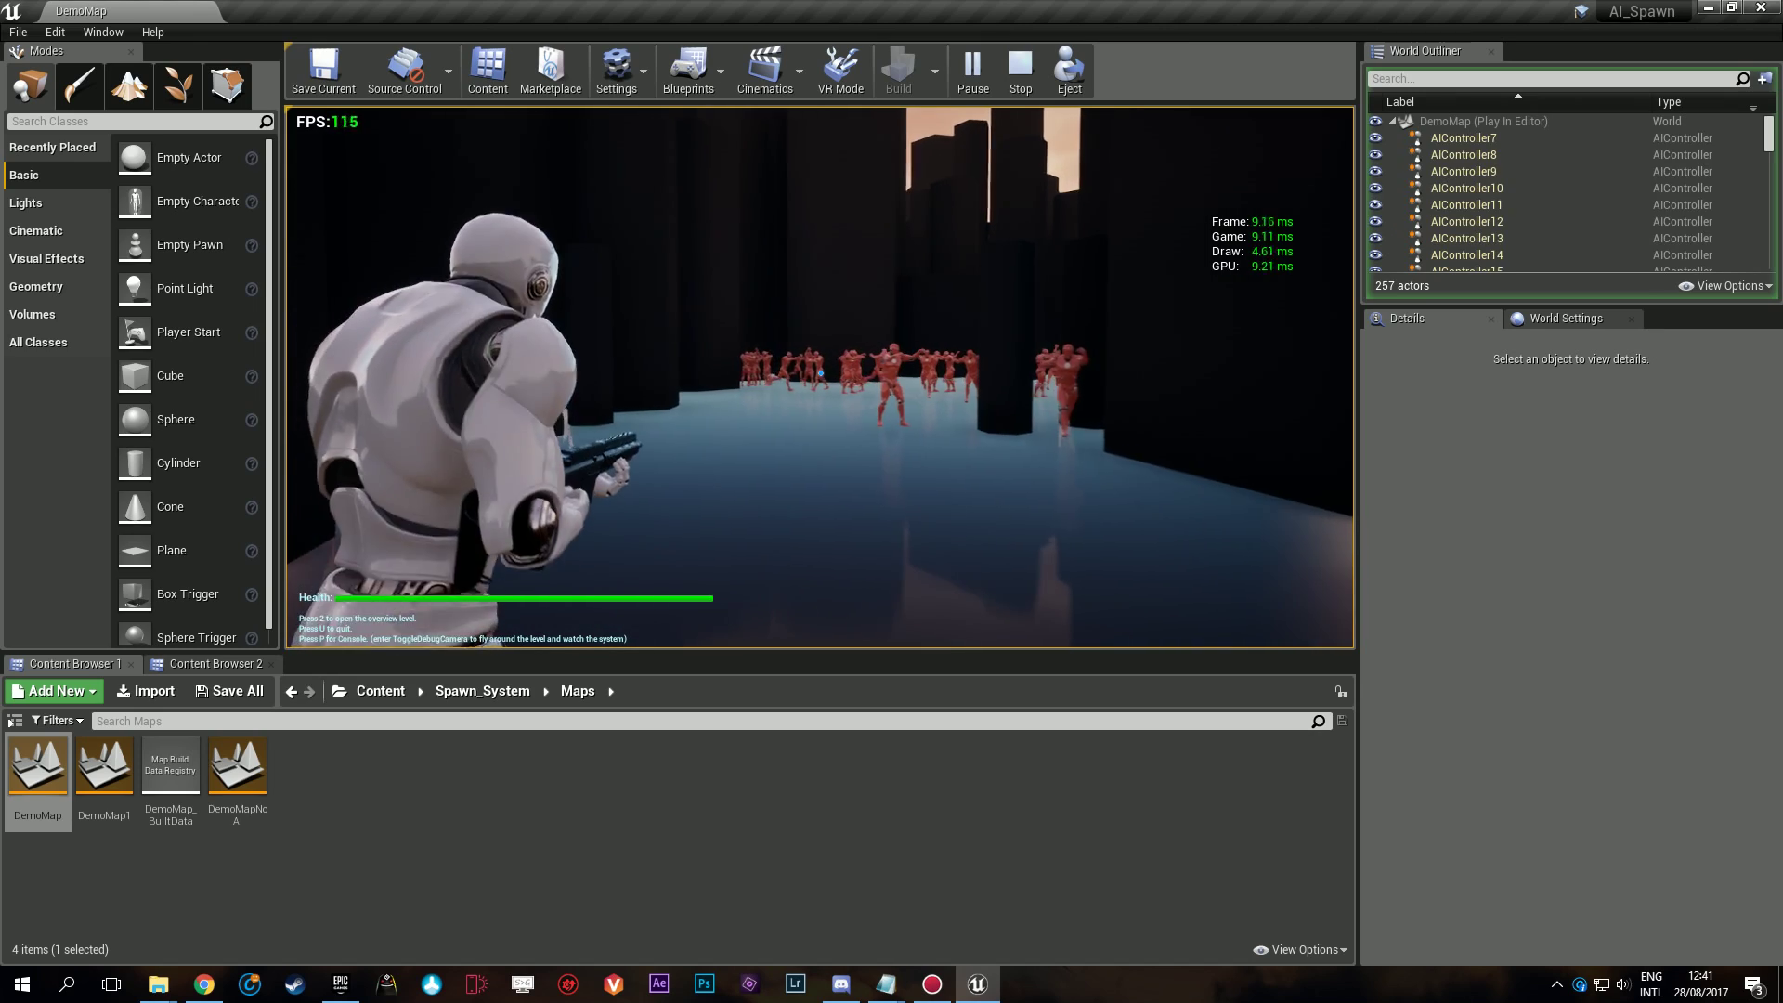
{"action": "key", "text": "w"}
{"action": "left_click", "coordinate": [820, 373]}
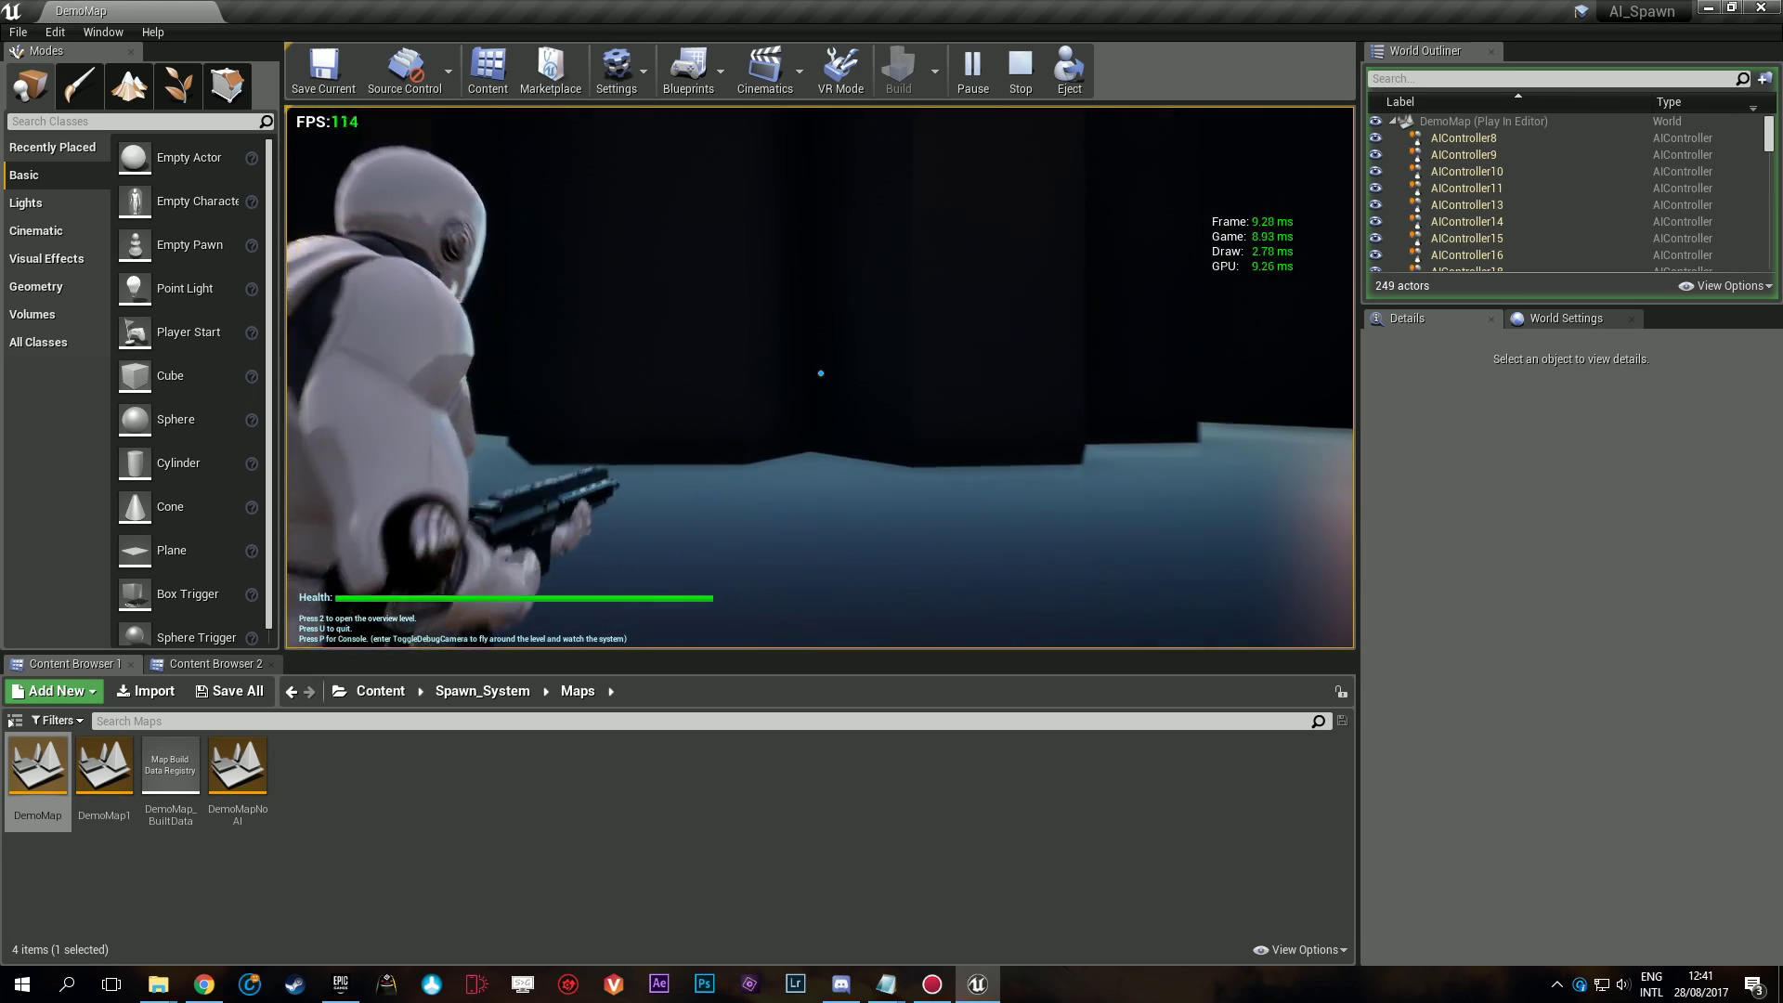
Run back through the town to another enemy group beyond it to check performance there, and stop the session.
{"action": "key", "text": "w"}
{"action": "key", "text": "w"}
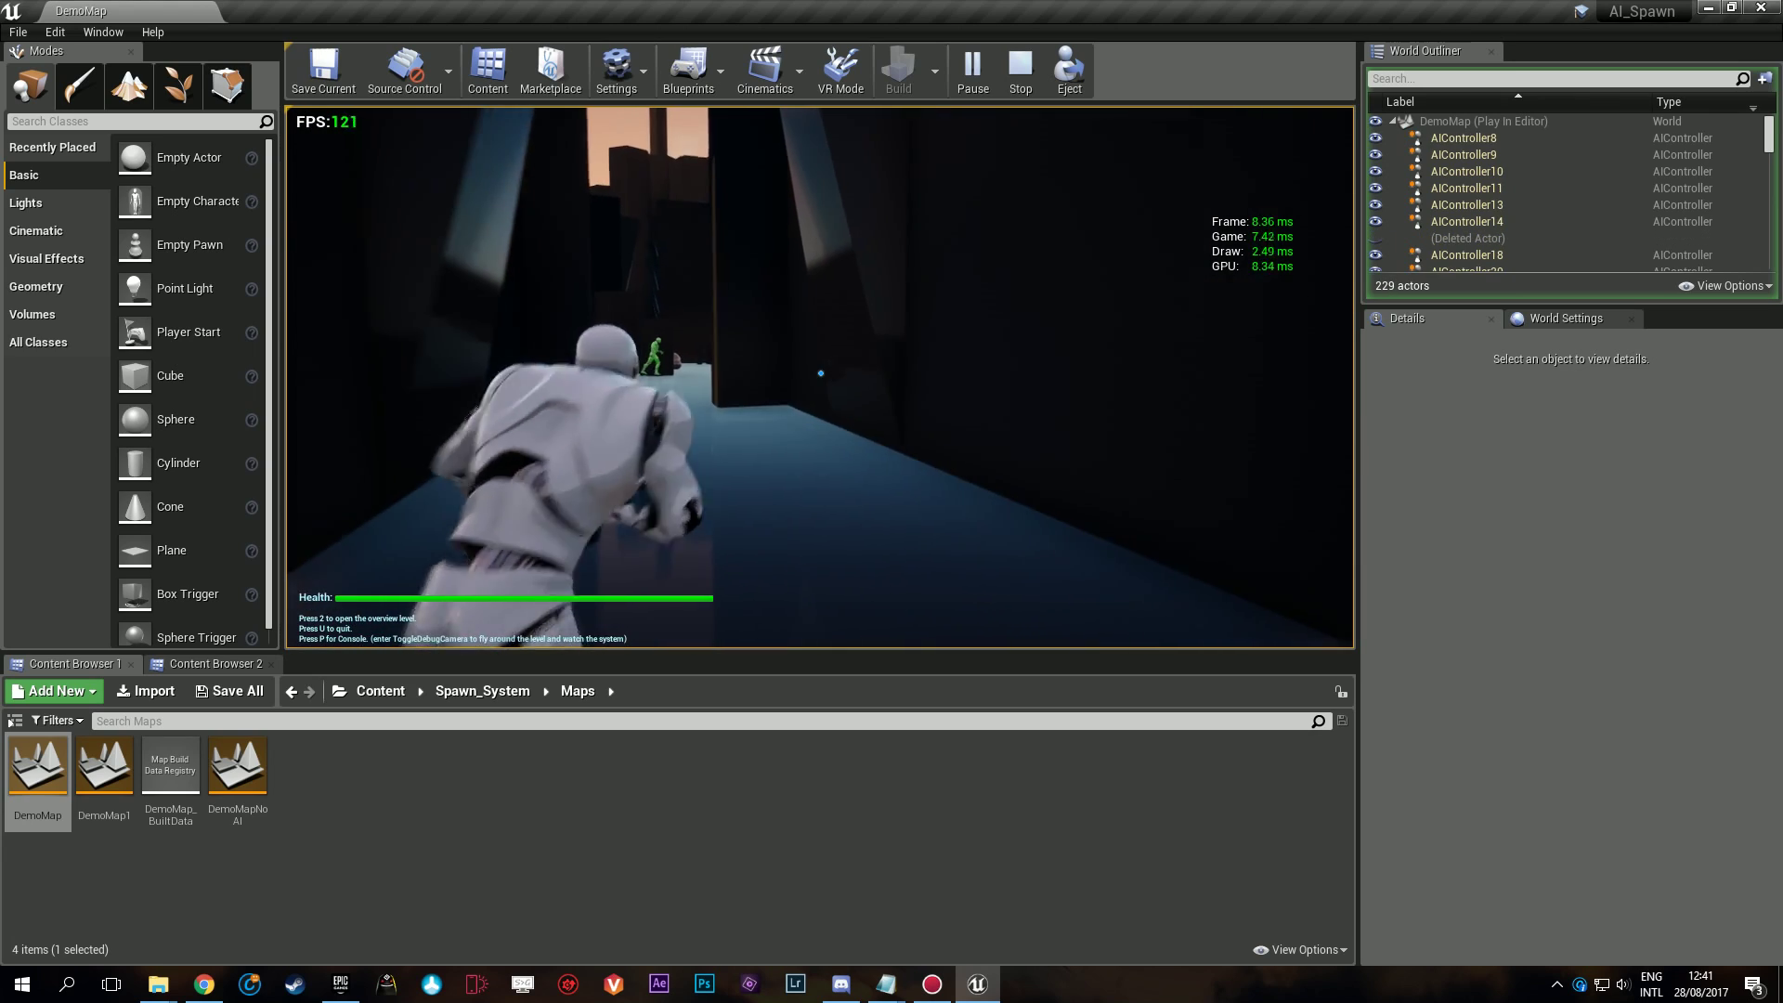
{"action": "key", "text": "w"}
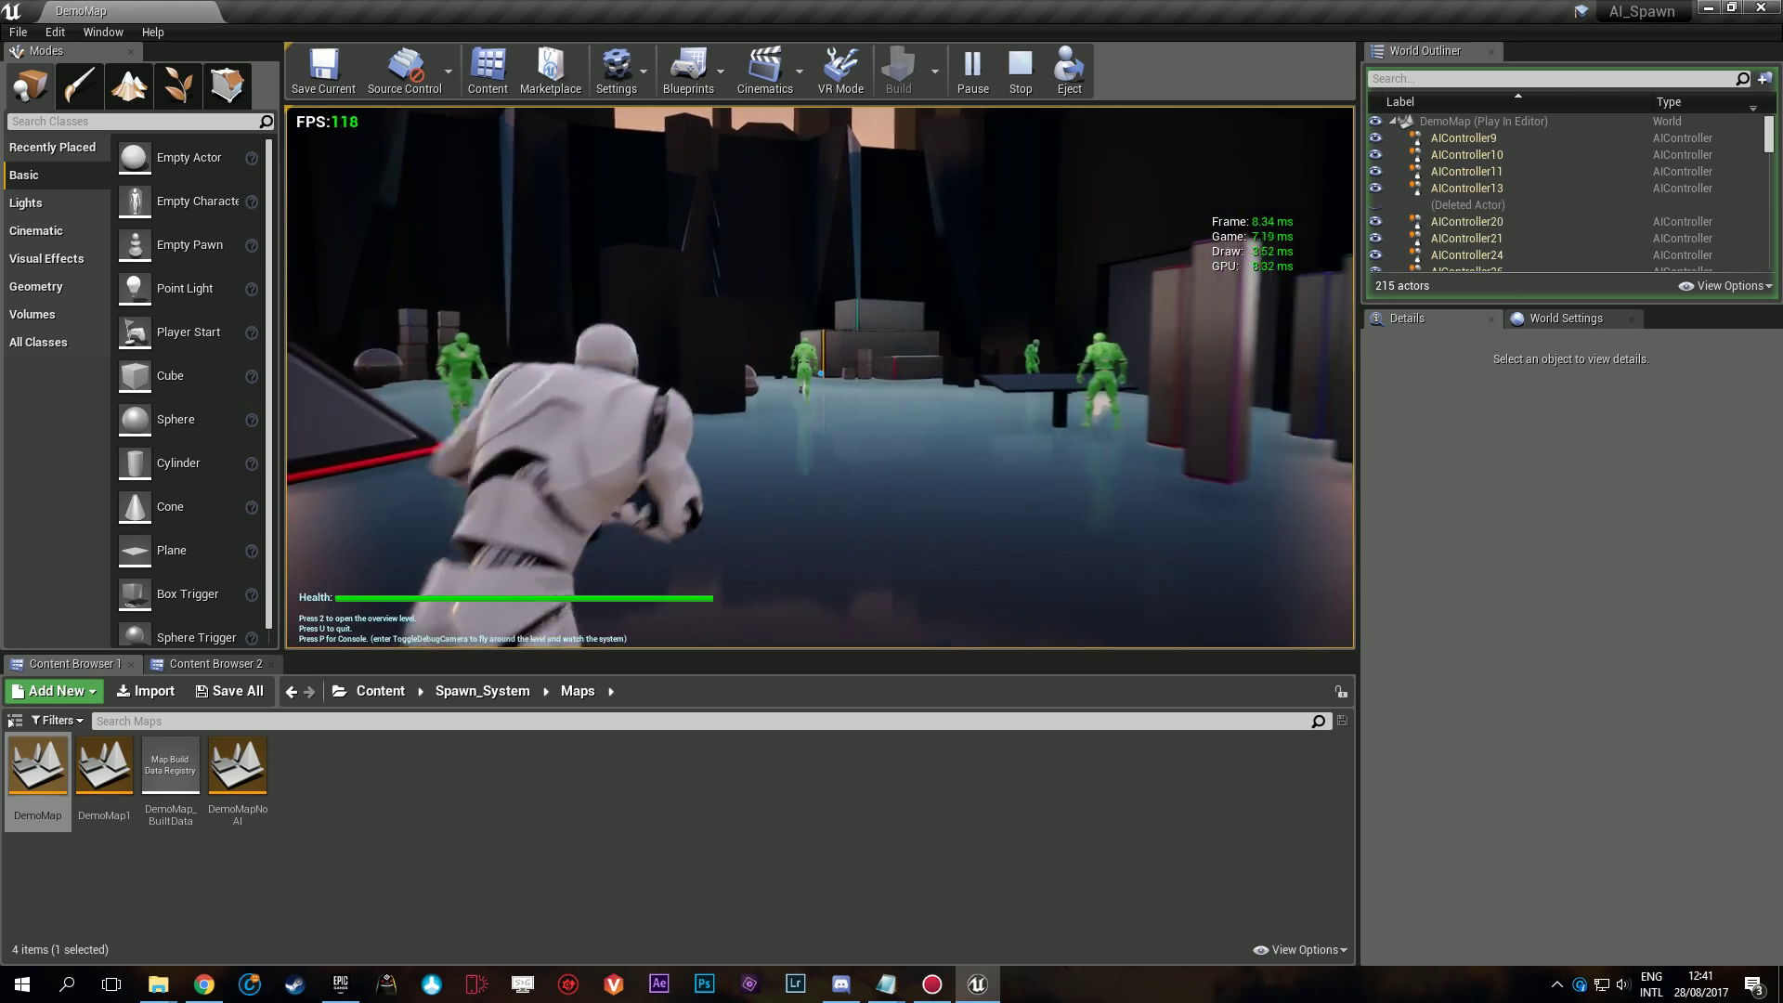
{"action": "key", "text": "w"}
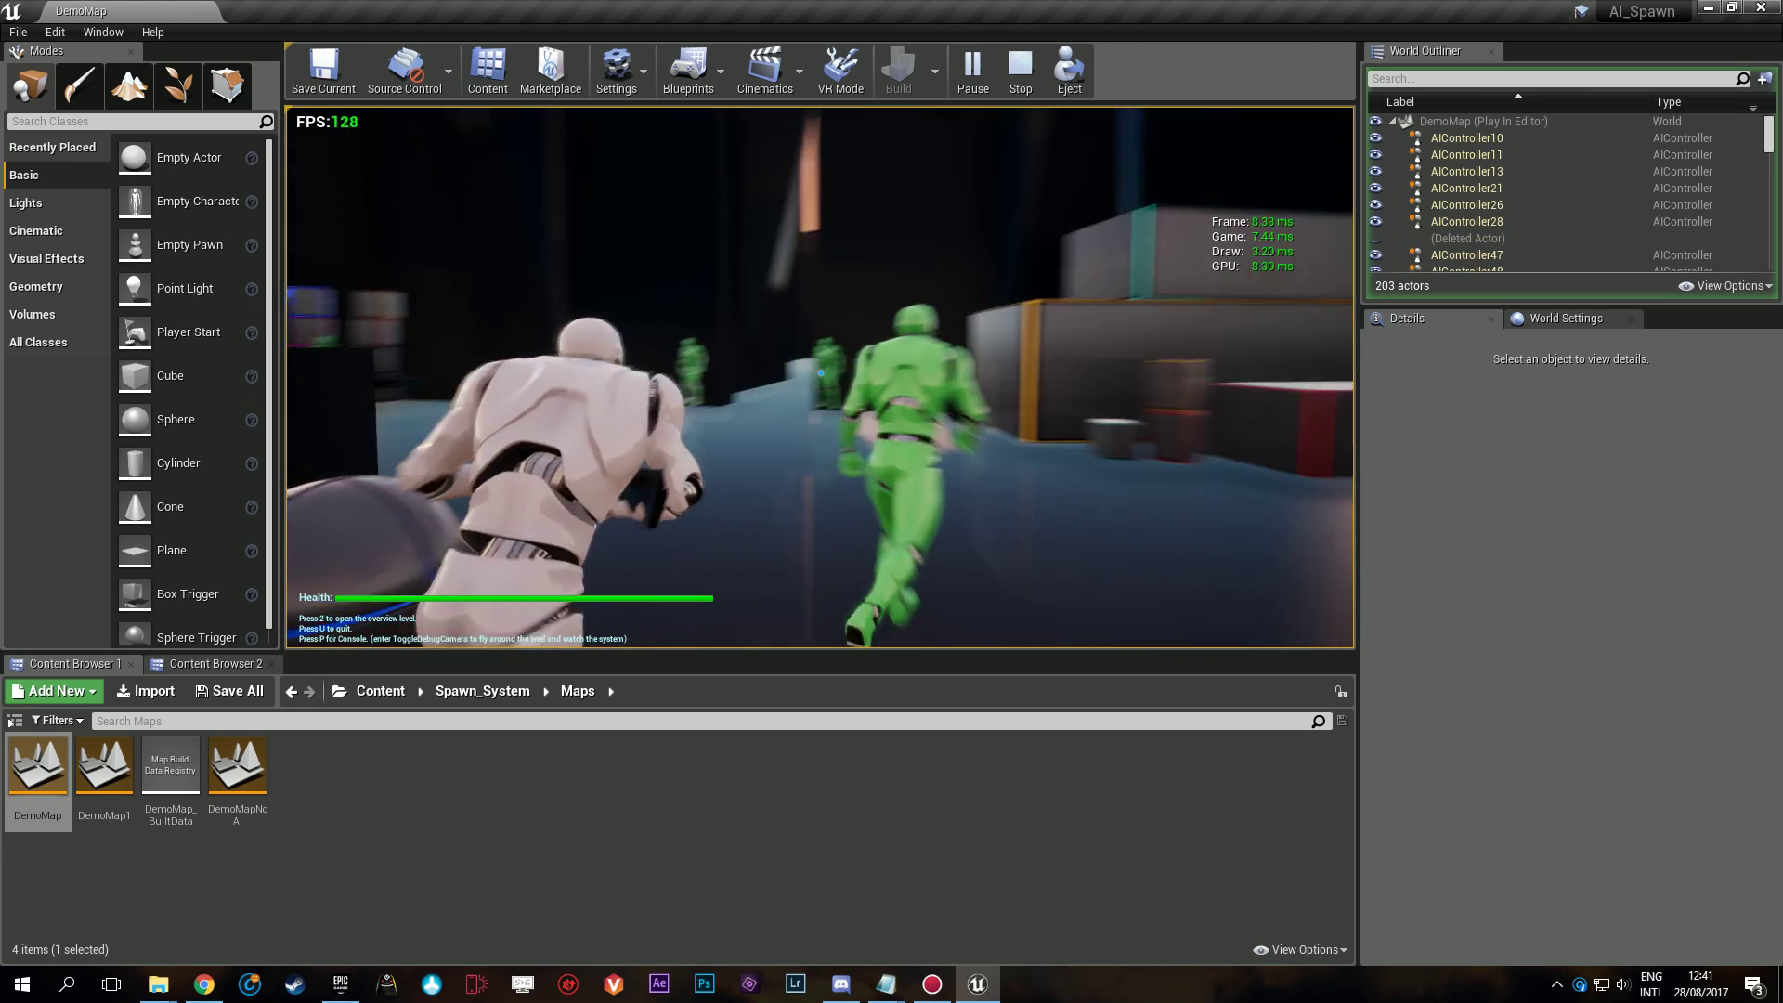
{"action": "key", "text": "w"}
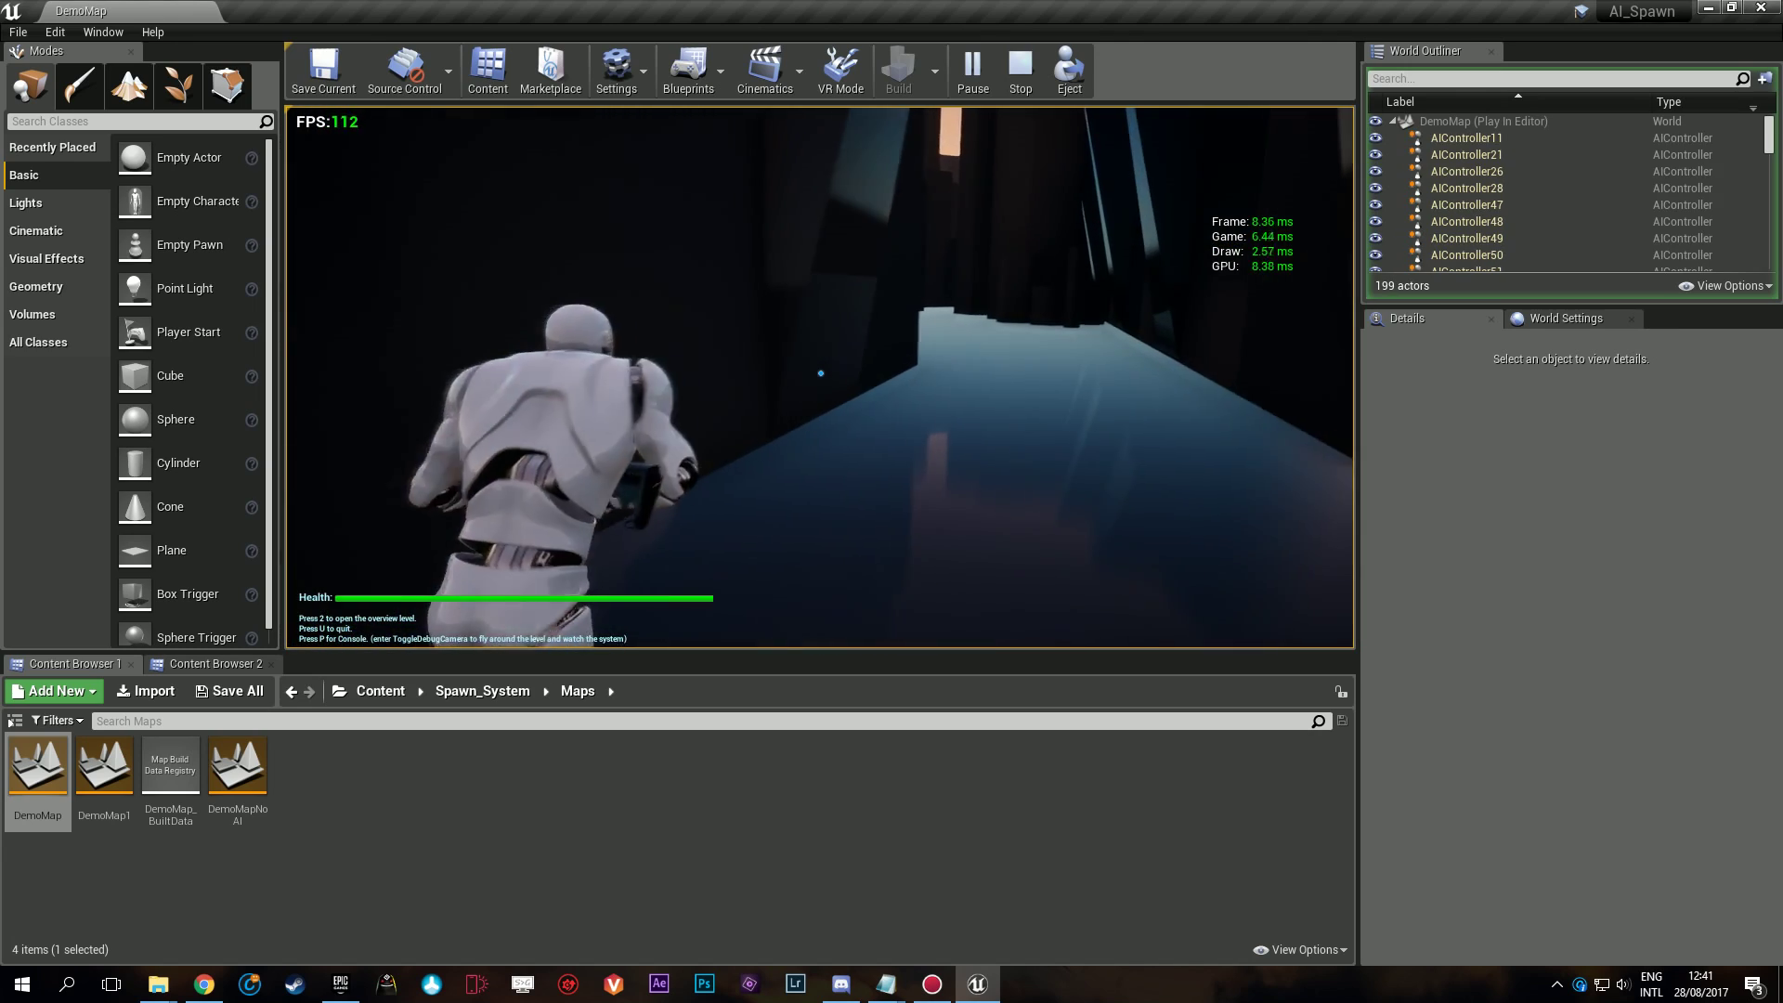
{"action": "key", "text": "w"}
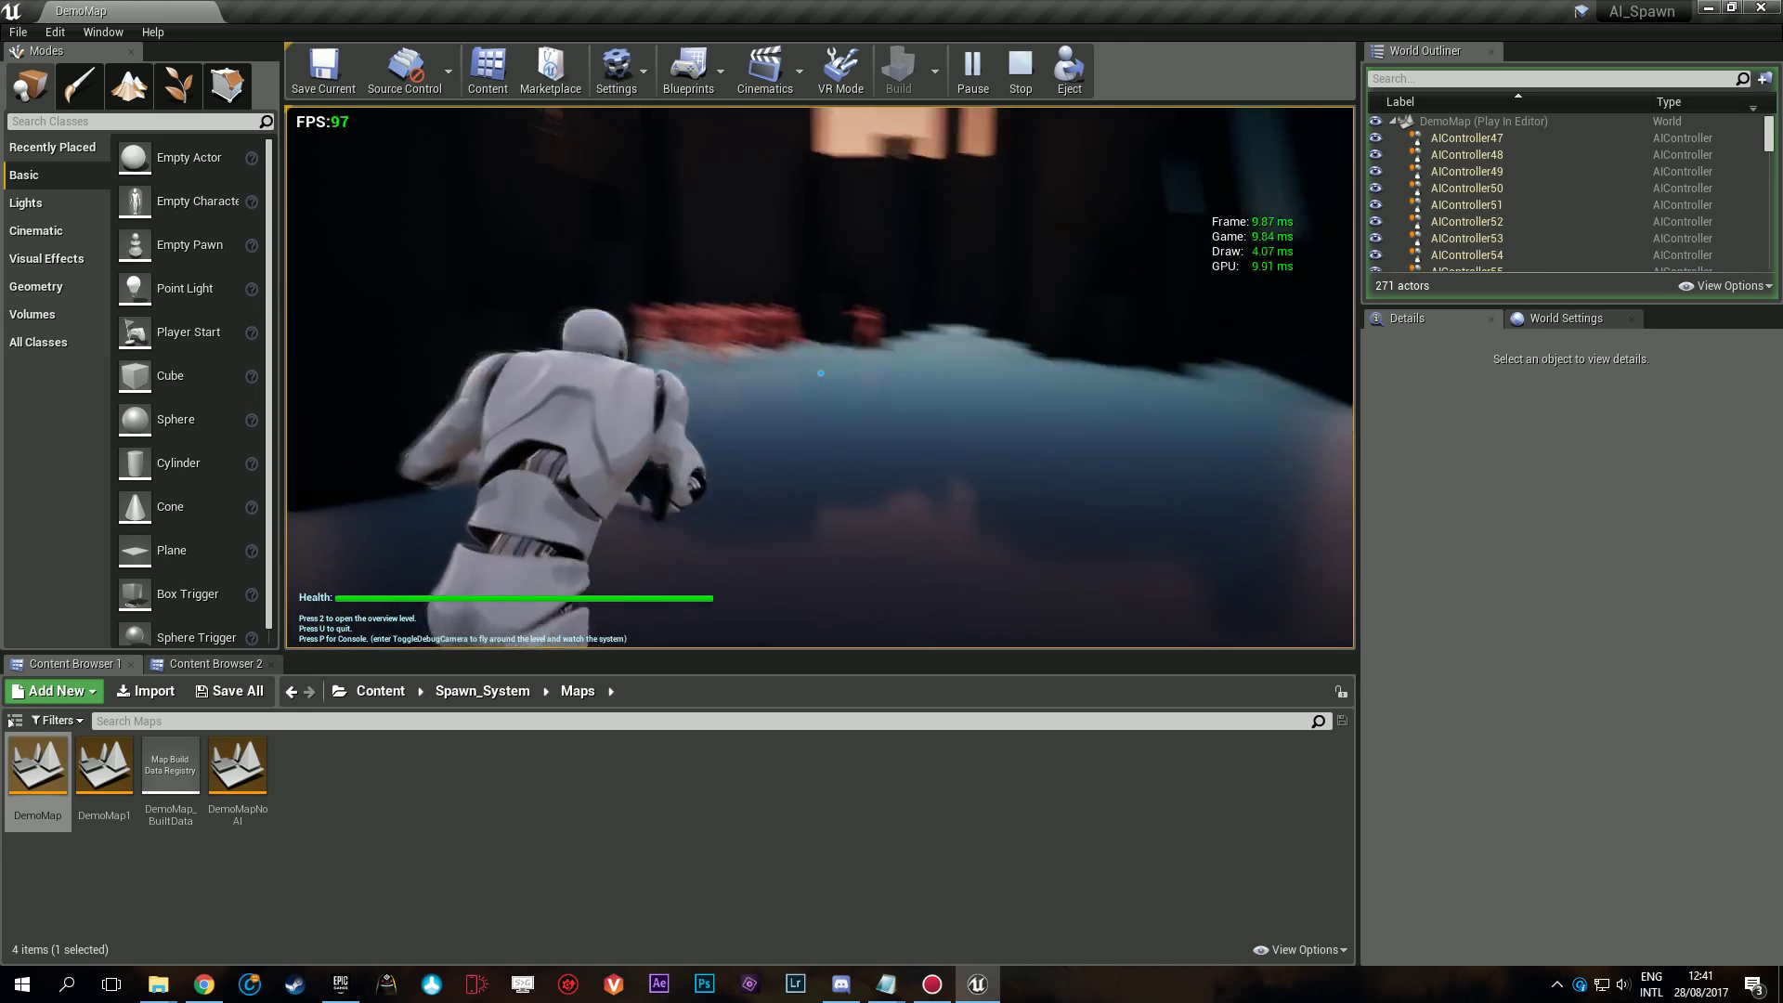
{"action": "key", "text": "w"}
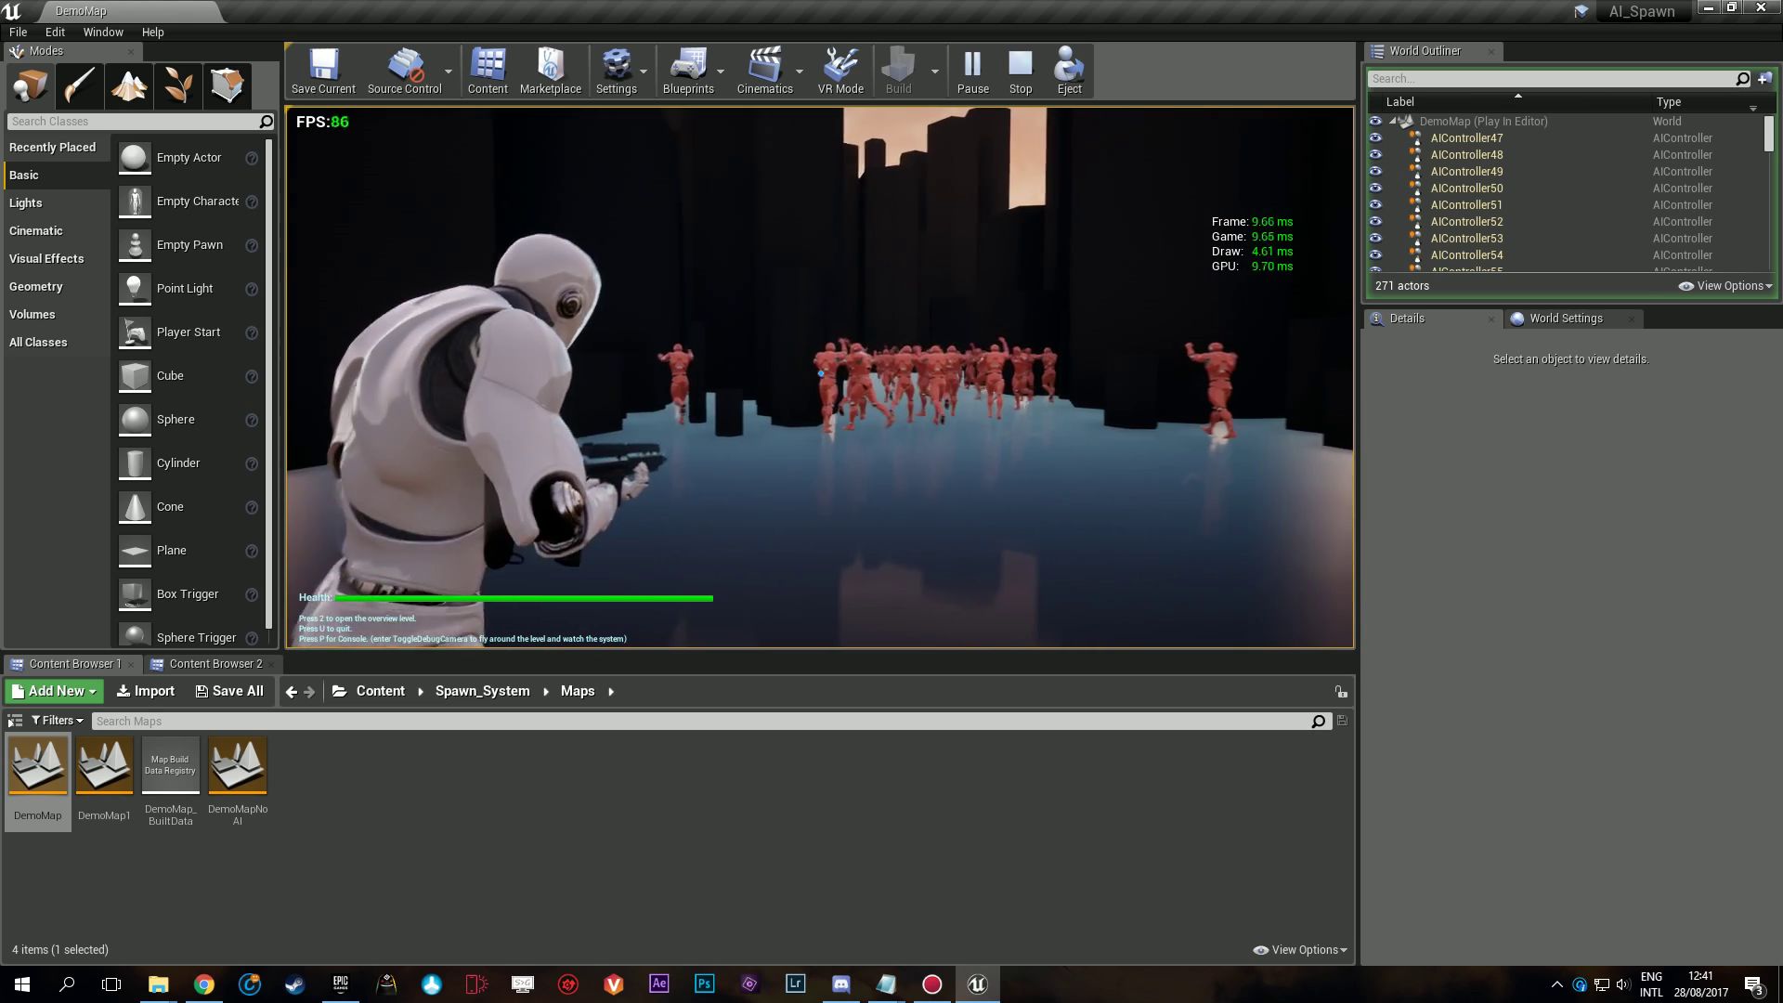
{"action": "key", "text": "w"}
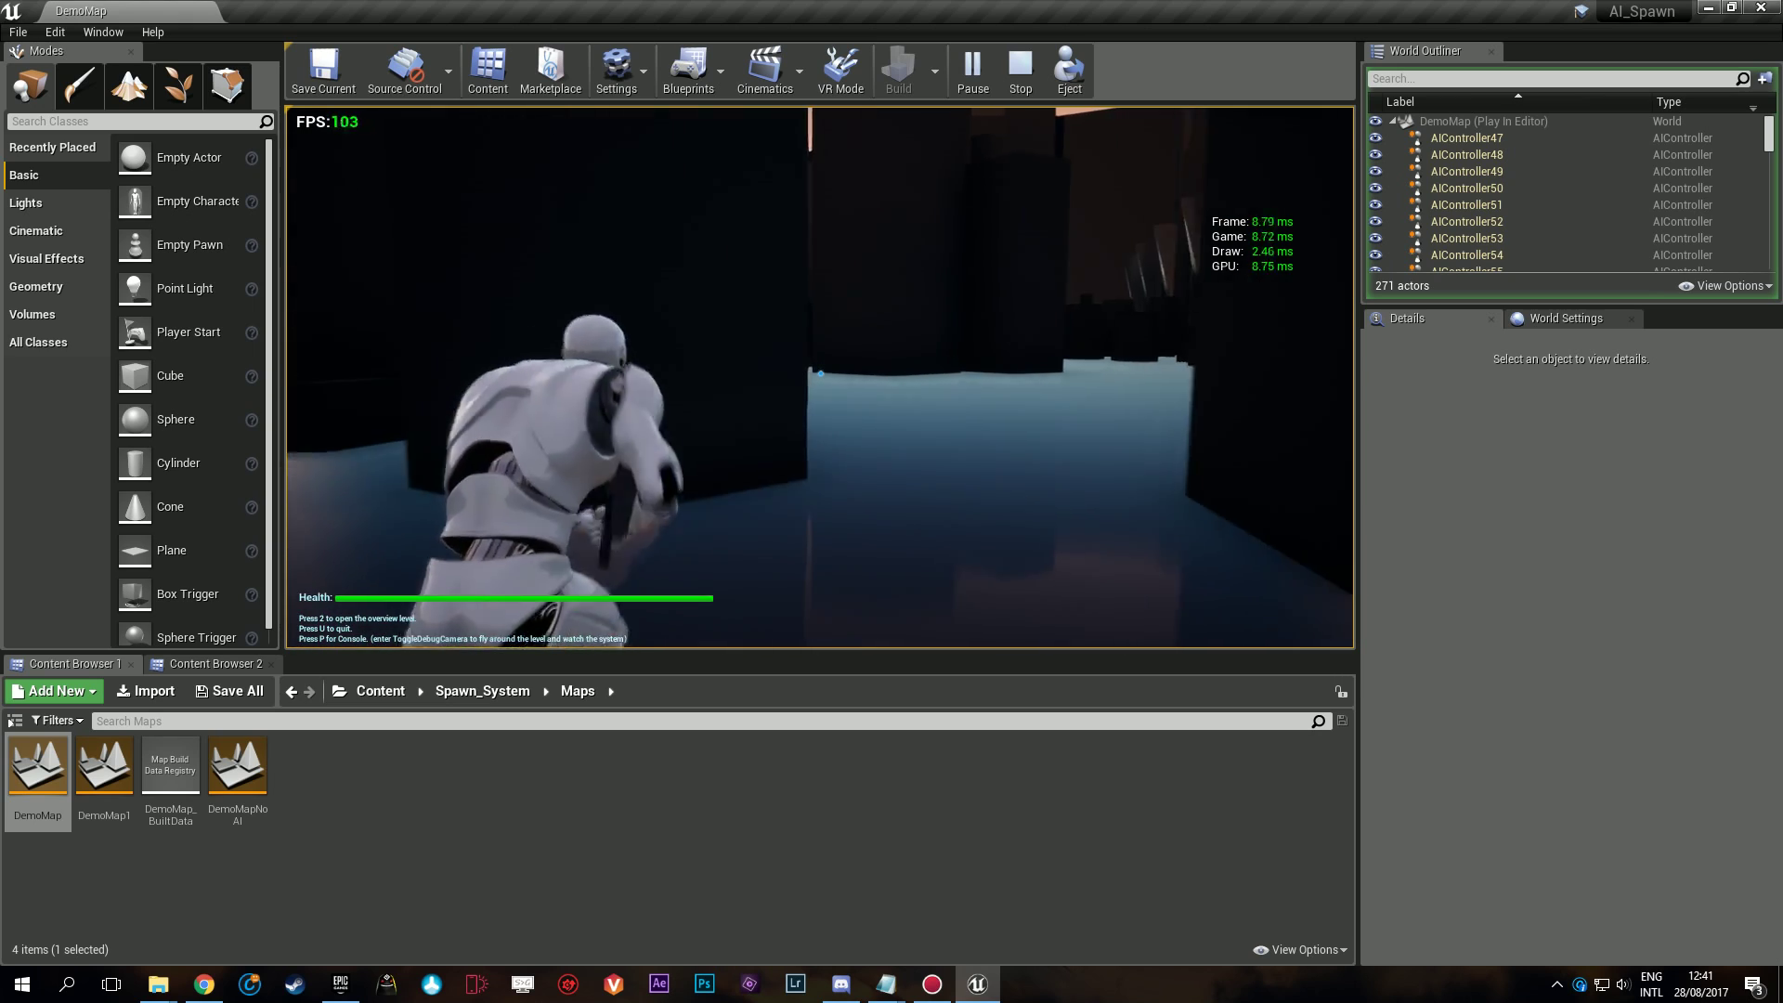
{"action": "key", "text": "Escape"}
Duplicate the DemoMap level as DemoMap2, save the copy, and open it in the editor.
{"action": "right_click", "coordinate": [50, 780]}
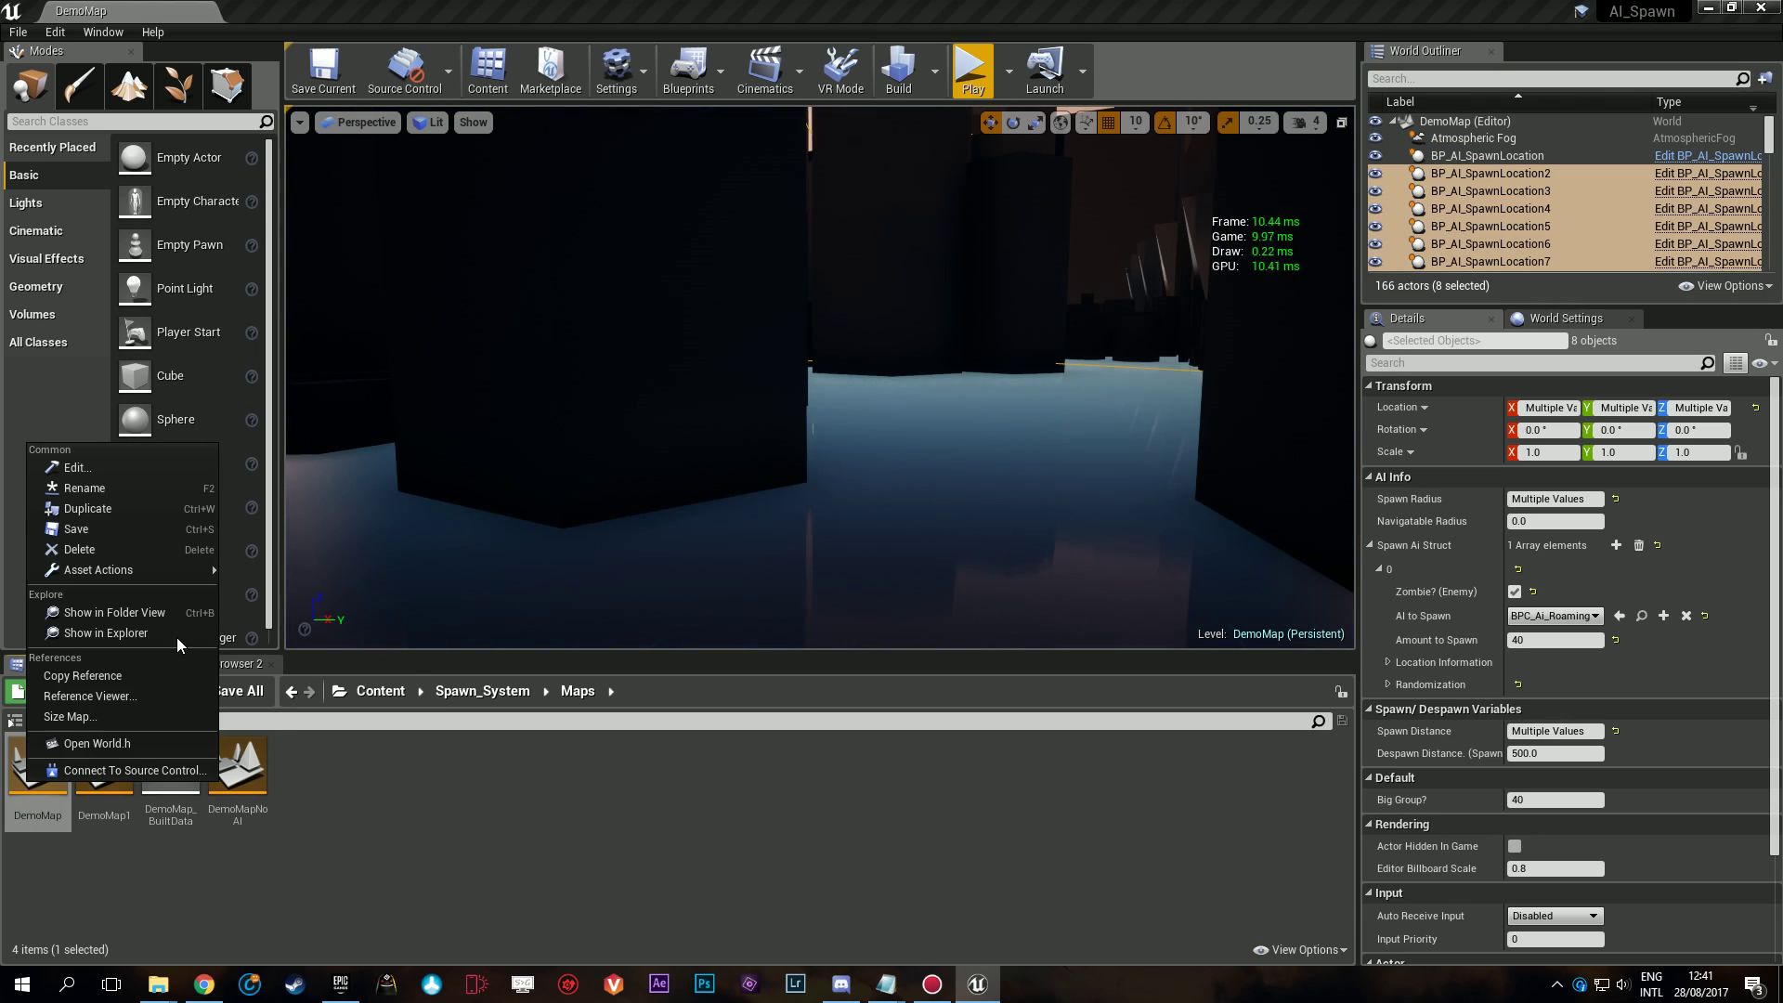
{"action": "left_click", "coordinate": [163, 505]}
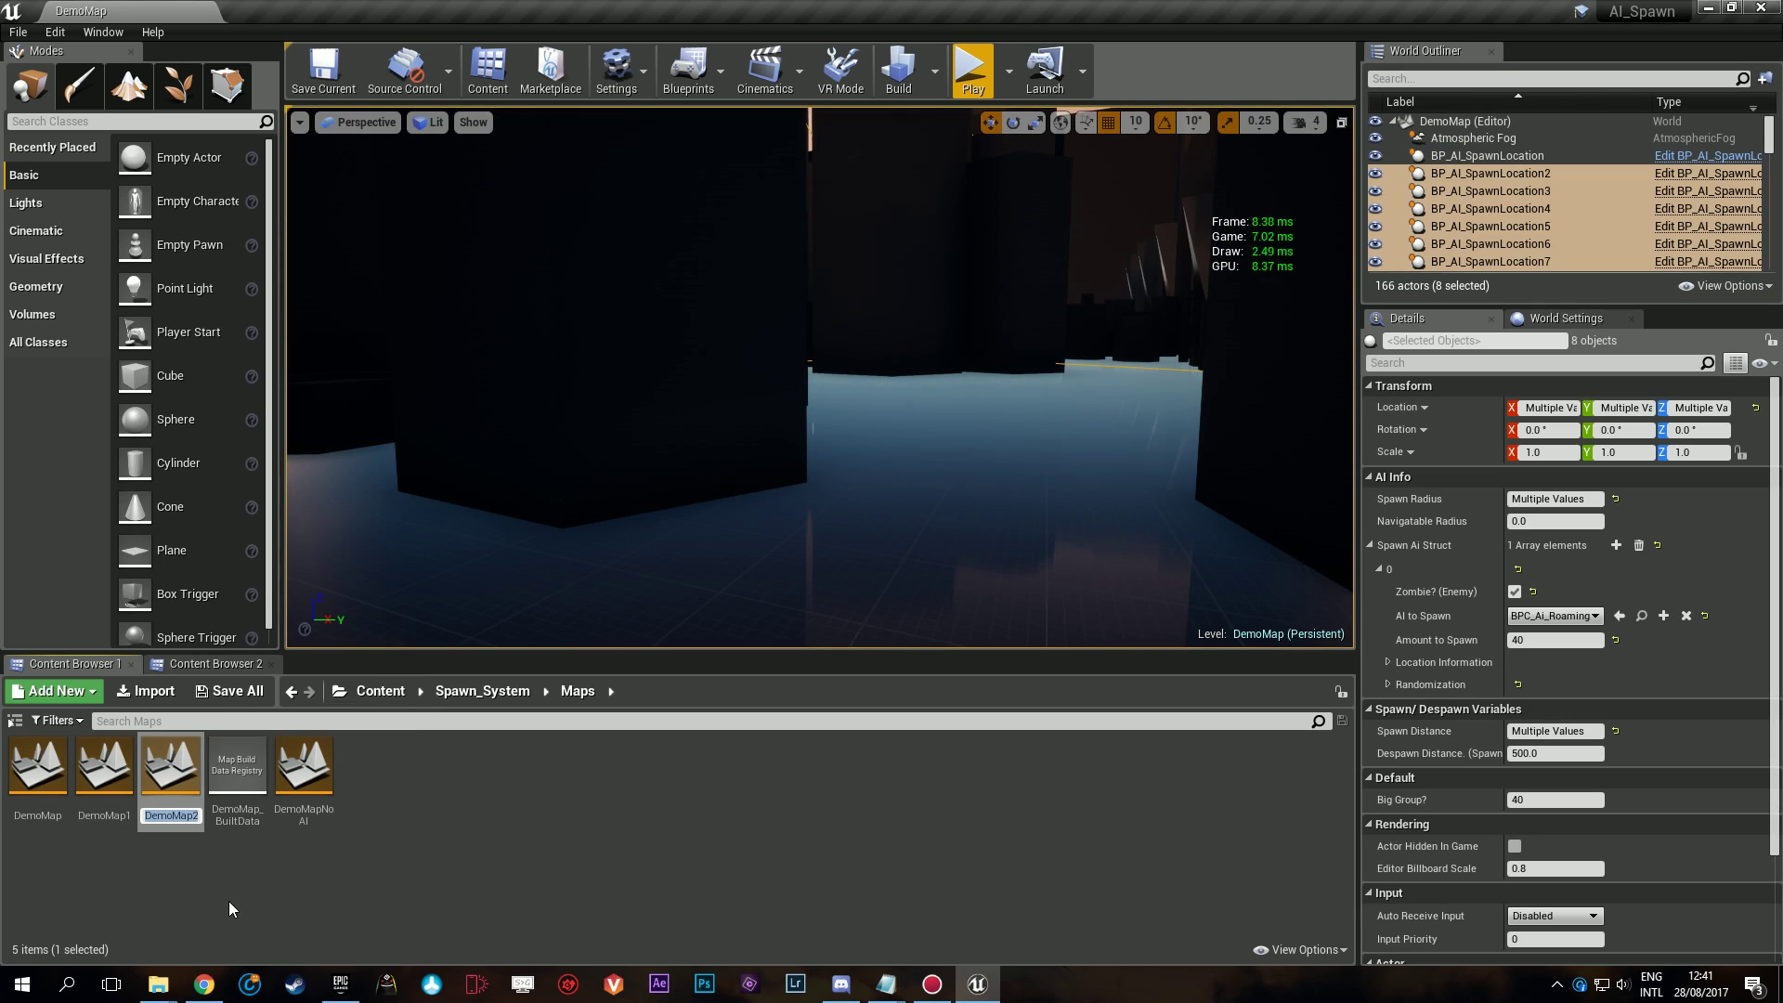
{"action": "double_click", "coordinate": [160, 787]}
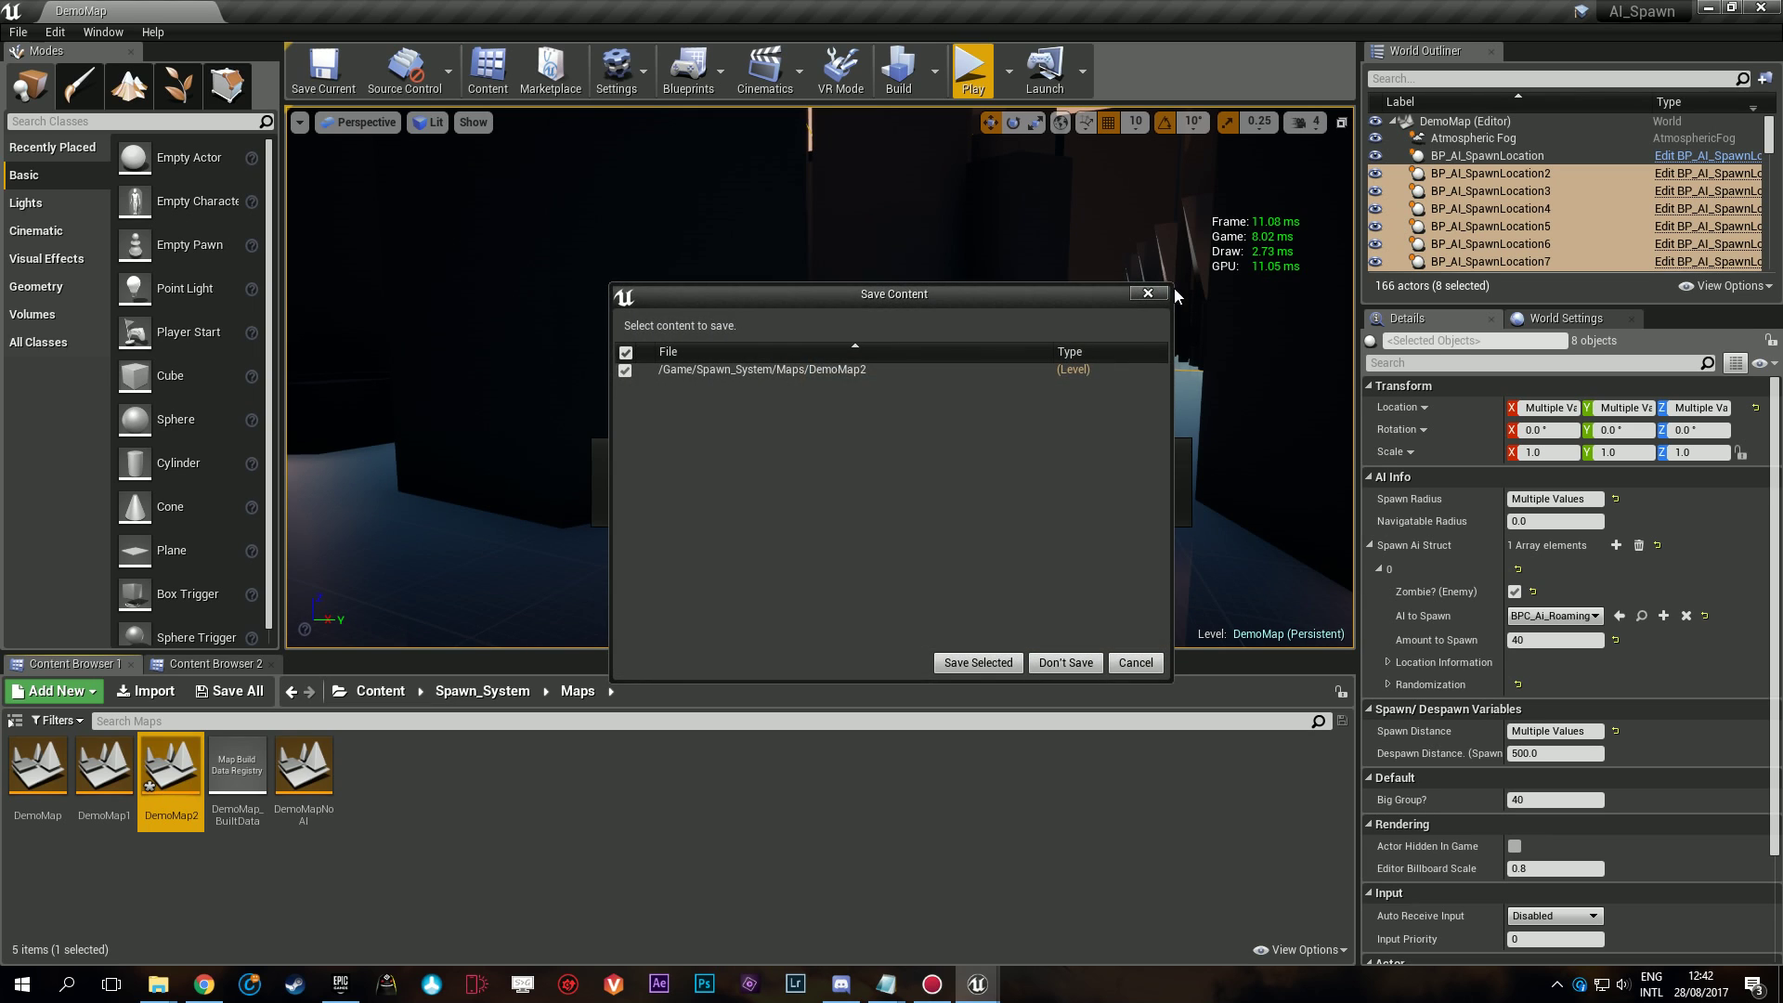
{"action": "left_click", "coordinate": [978, 663]}
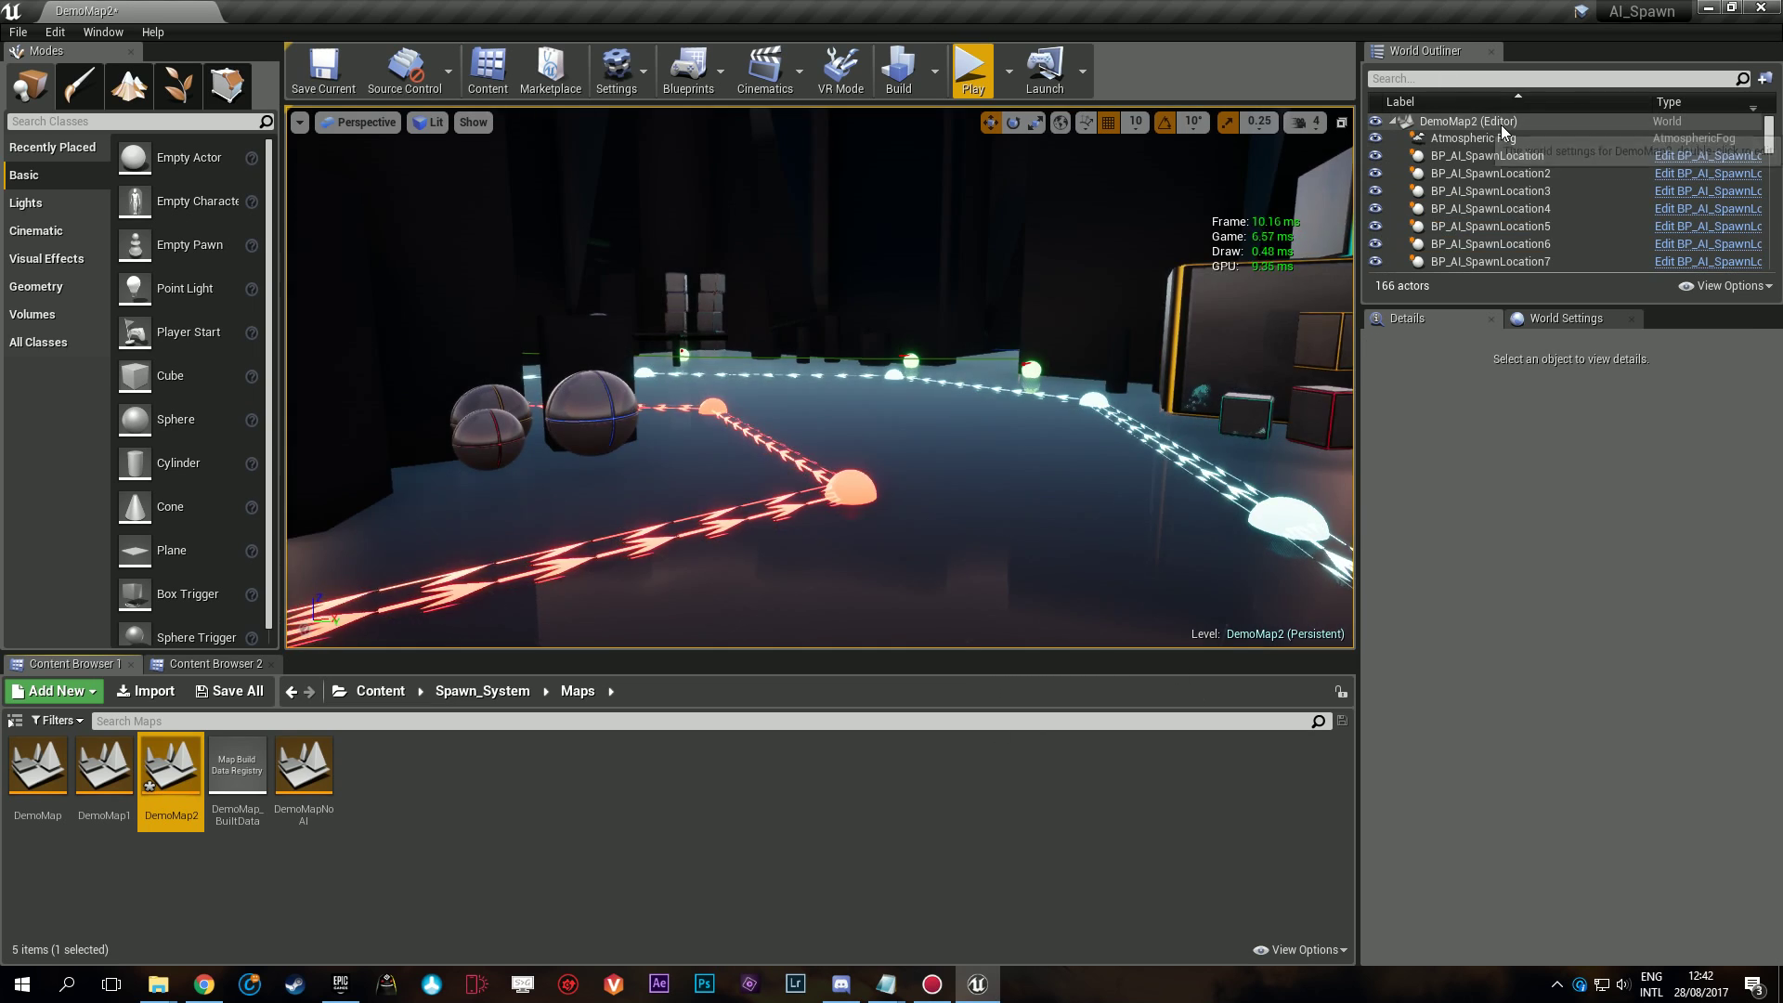
Set the Spawn Distance of BP_AI_SpawnLocation2 through BP_AI_SpawnLocation9 to 25000.
{"action": "left_click", "coordinate": [1541, 175]}
{"action": "scroll", "coordinate": [1550, 186], "scroll_direction": "down", "scroll_amount": 2}
{"action": "left_click", "coordinate": [1563, 203], "text": "shift"}
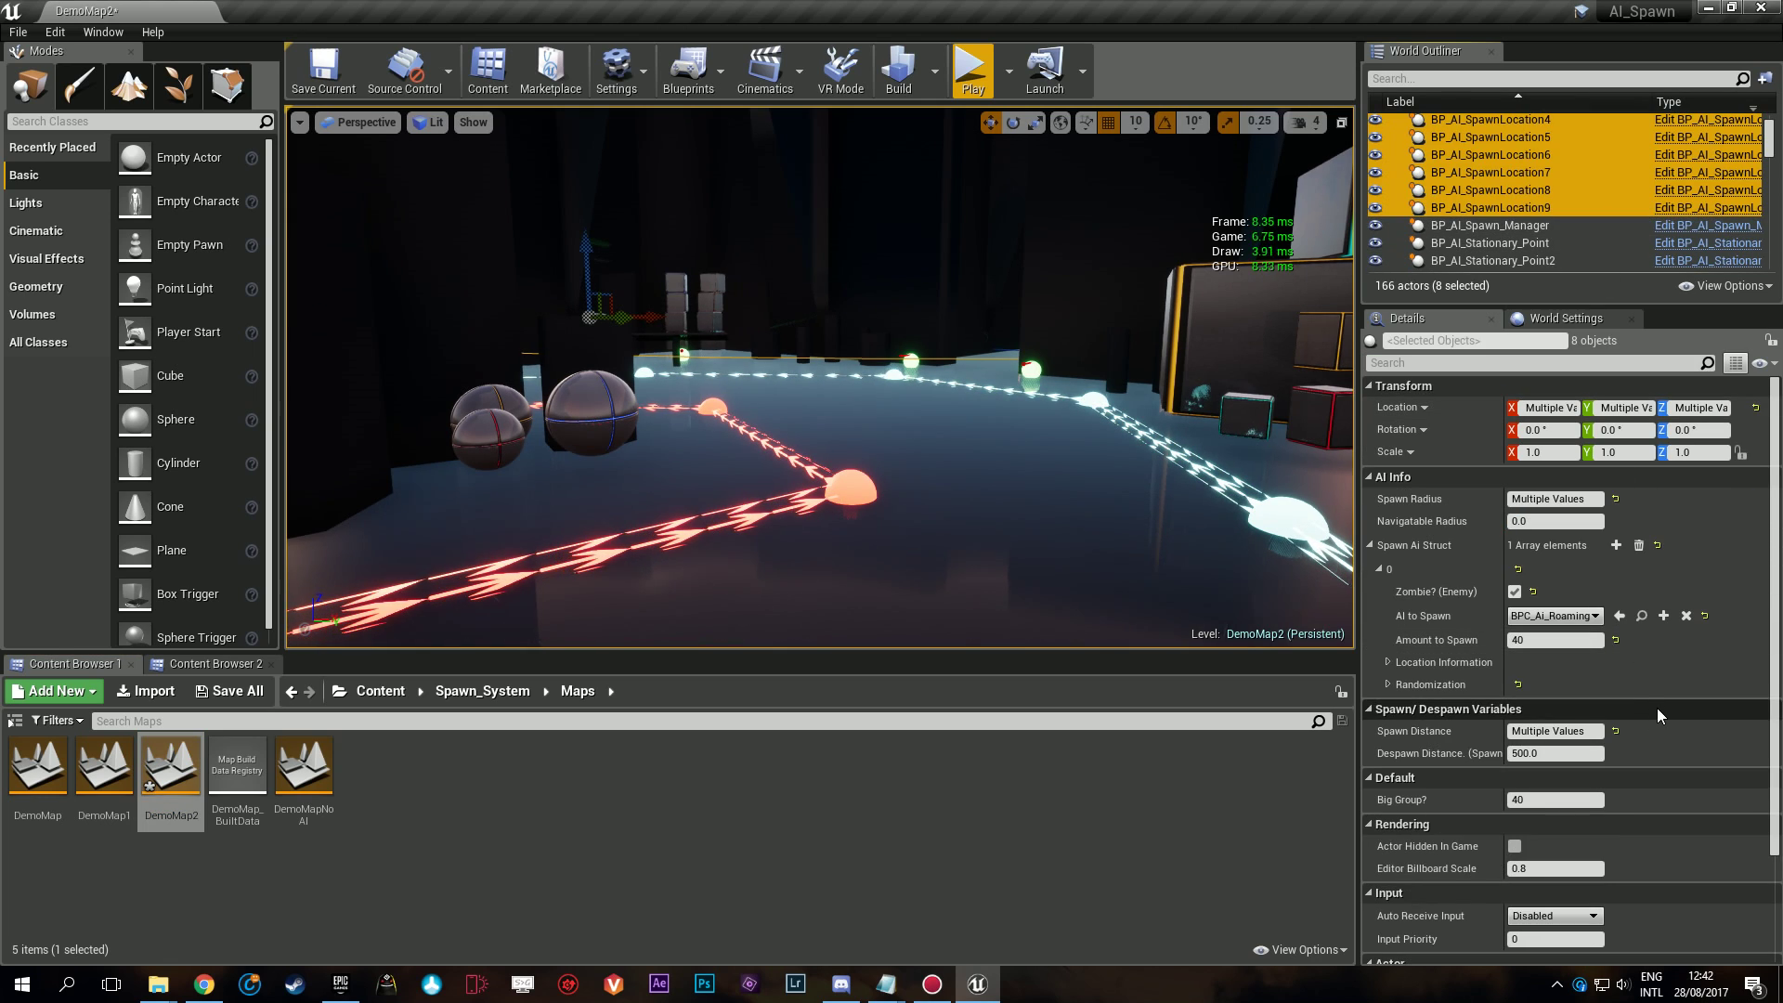
{"action": "left_click", "coordinate": [1579, 732]}
{"action": "mouse_move", "coordinate": [1030, 168]}
{"action": "right_mouse_down"}
{"action": "mouse_move", "coordinate": [1170, 169]}
{"action": "mouse_move", "coordinate": [1170, 130]}
{"action": "mouse_move", "coordinate": [1115, 186]}
{"action": "mouse_move", "coordinate": [1031, 169]}
{"action": "right_mouse_up"}
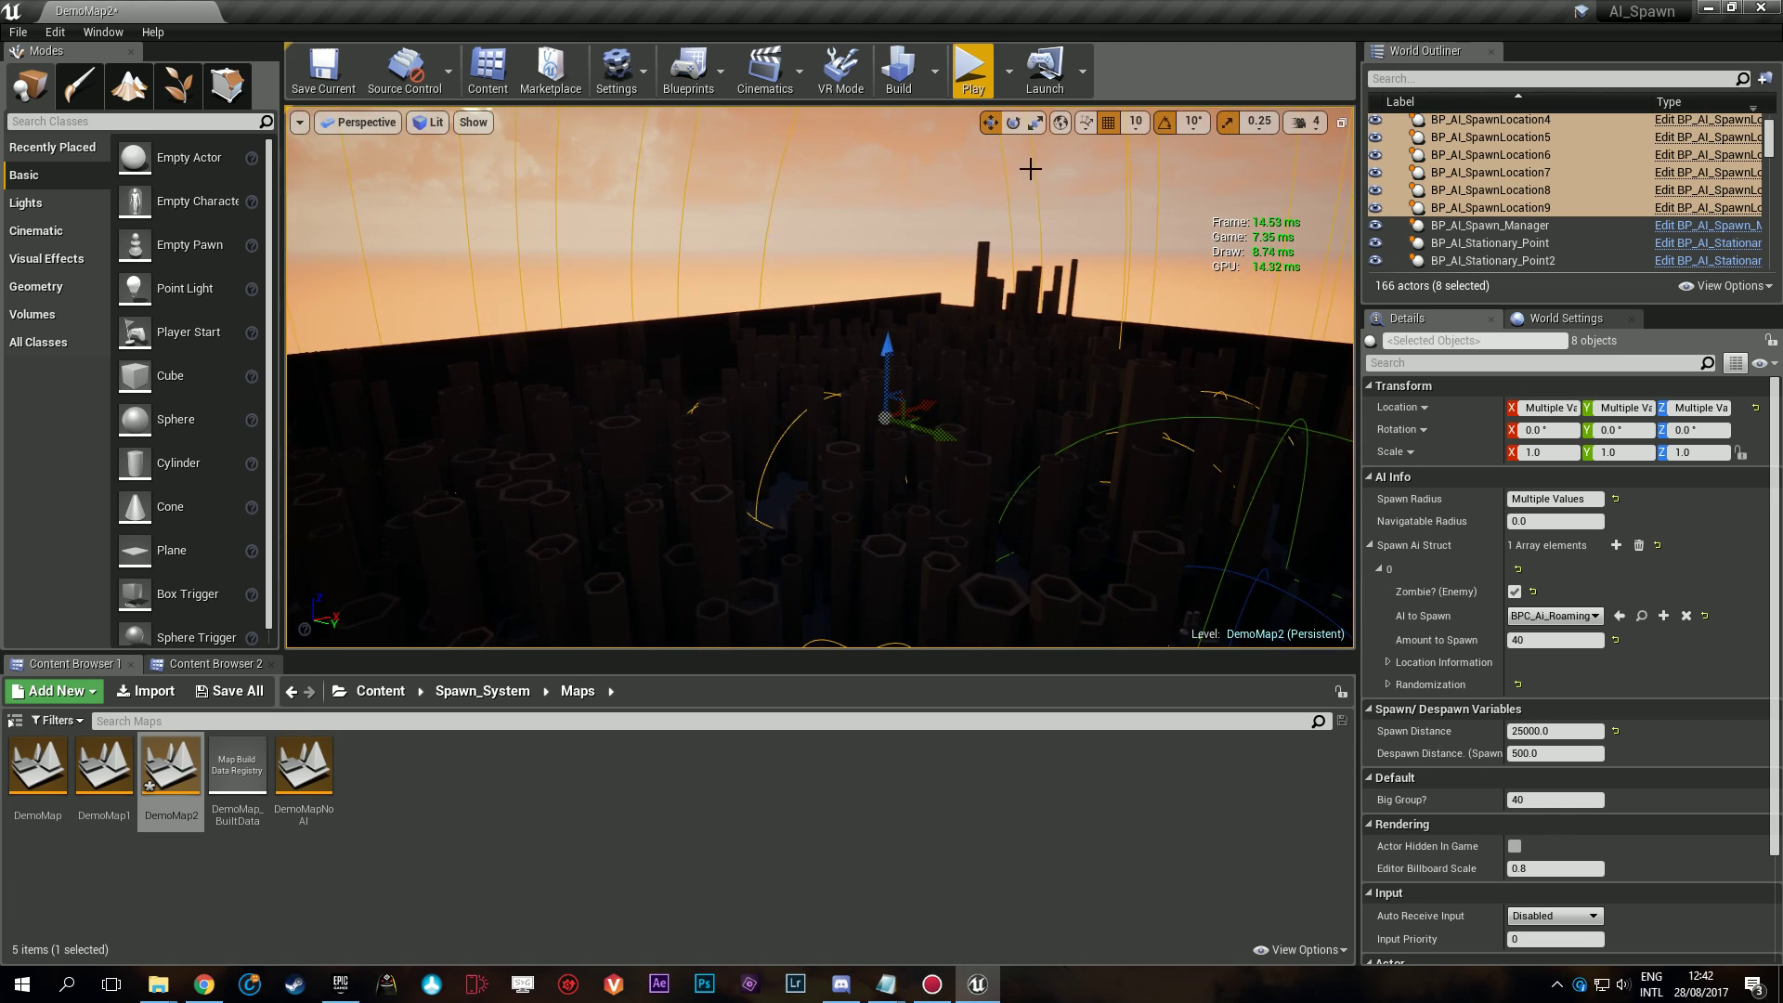
Play DemoMap2, run through the town to the enemy group outside, and crouch there while checking the performance.
{"action": "left_click", "coordinate": [972, 67]}
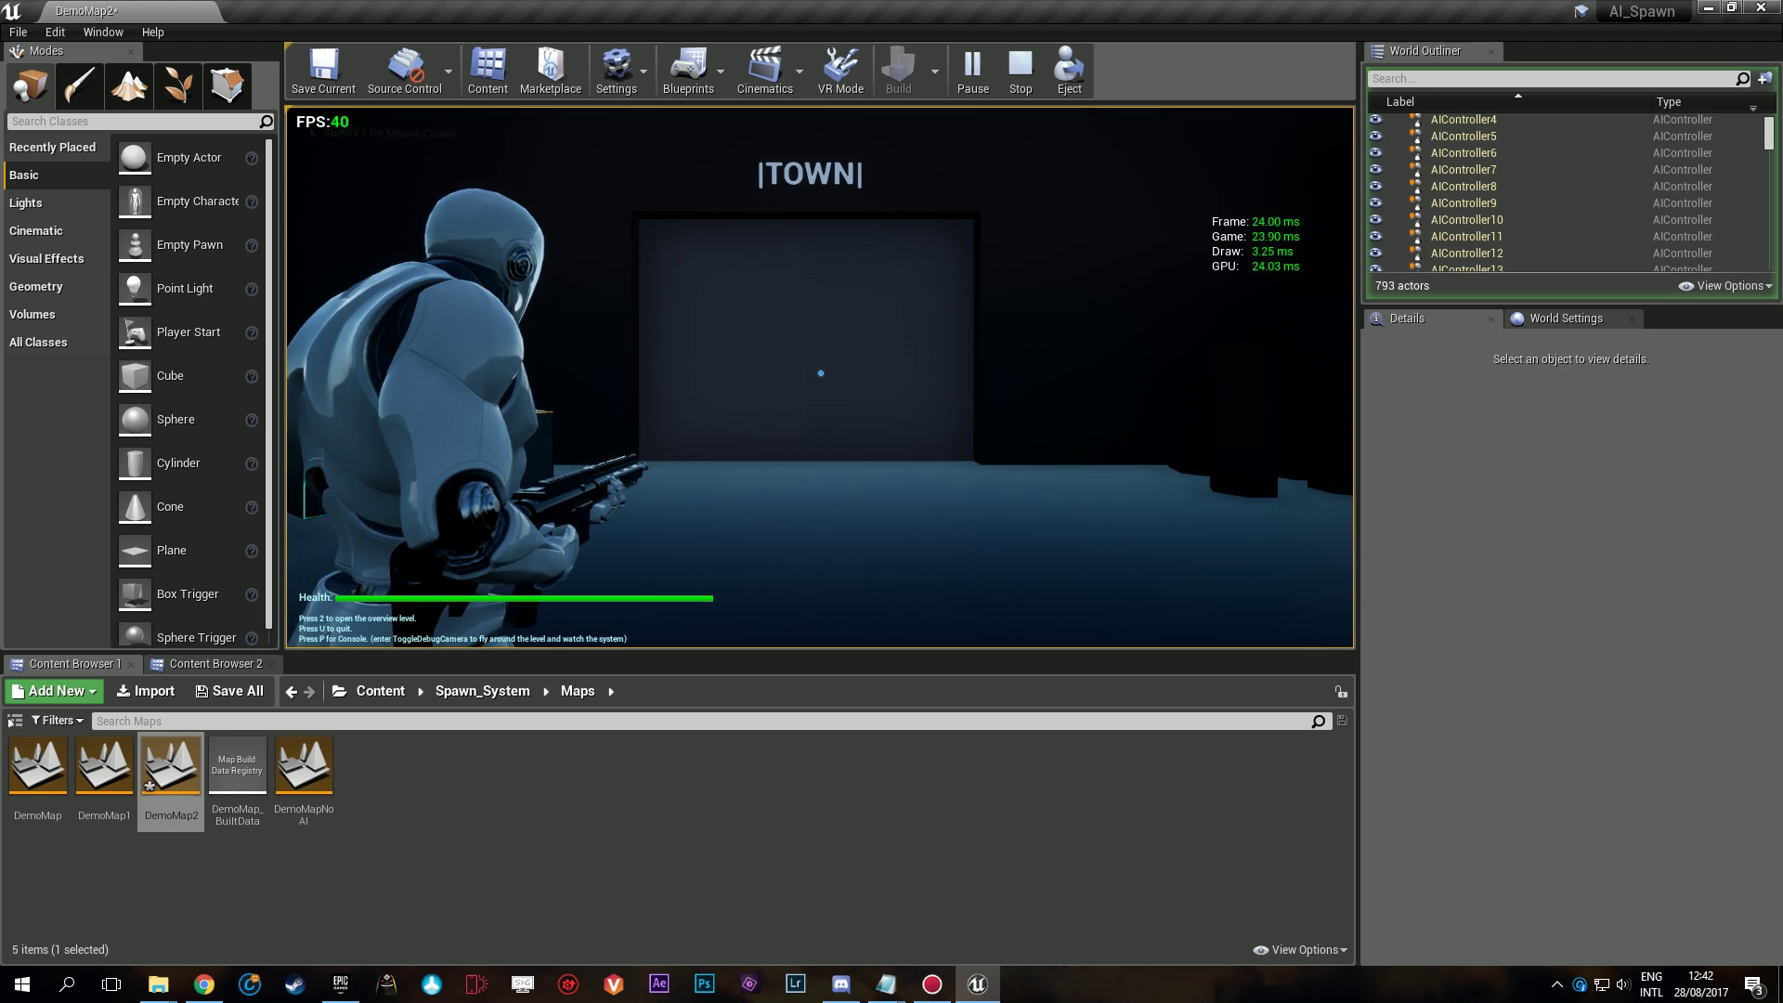
{"action": "key", "text": "w"}
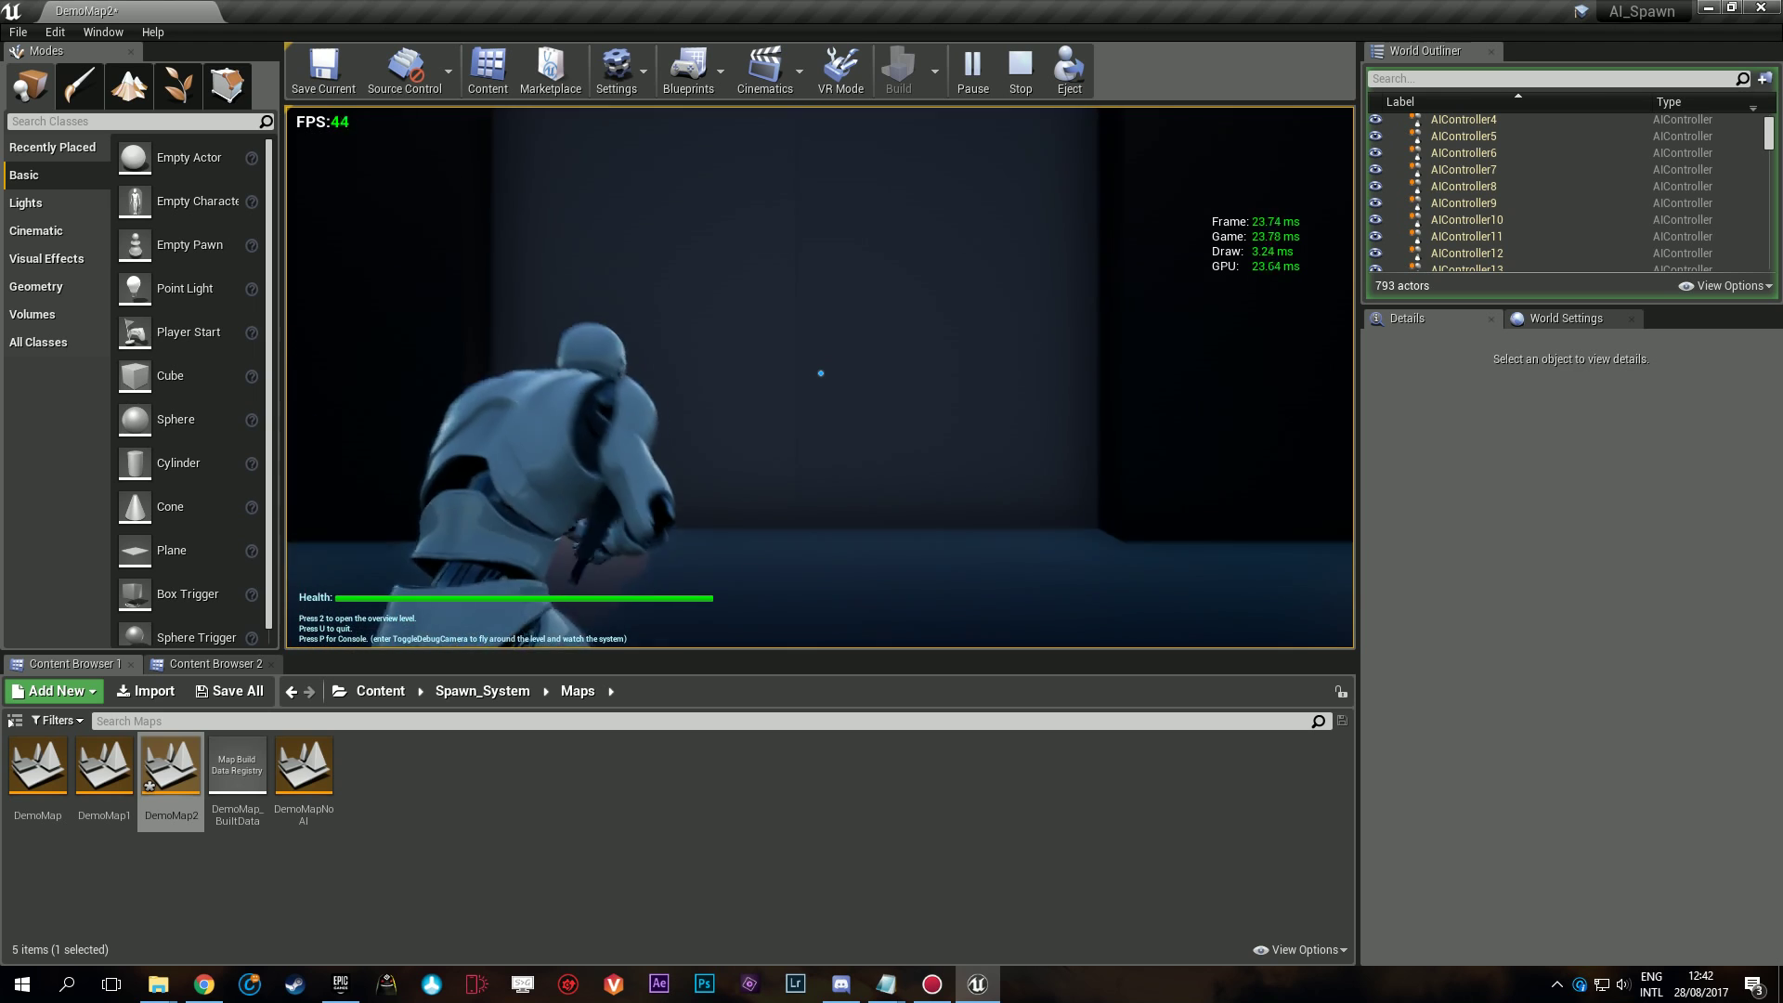
{"action": "key", "text": "w"}
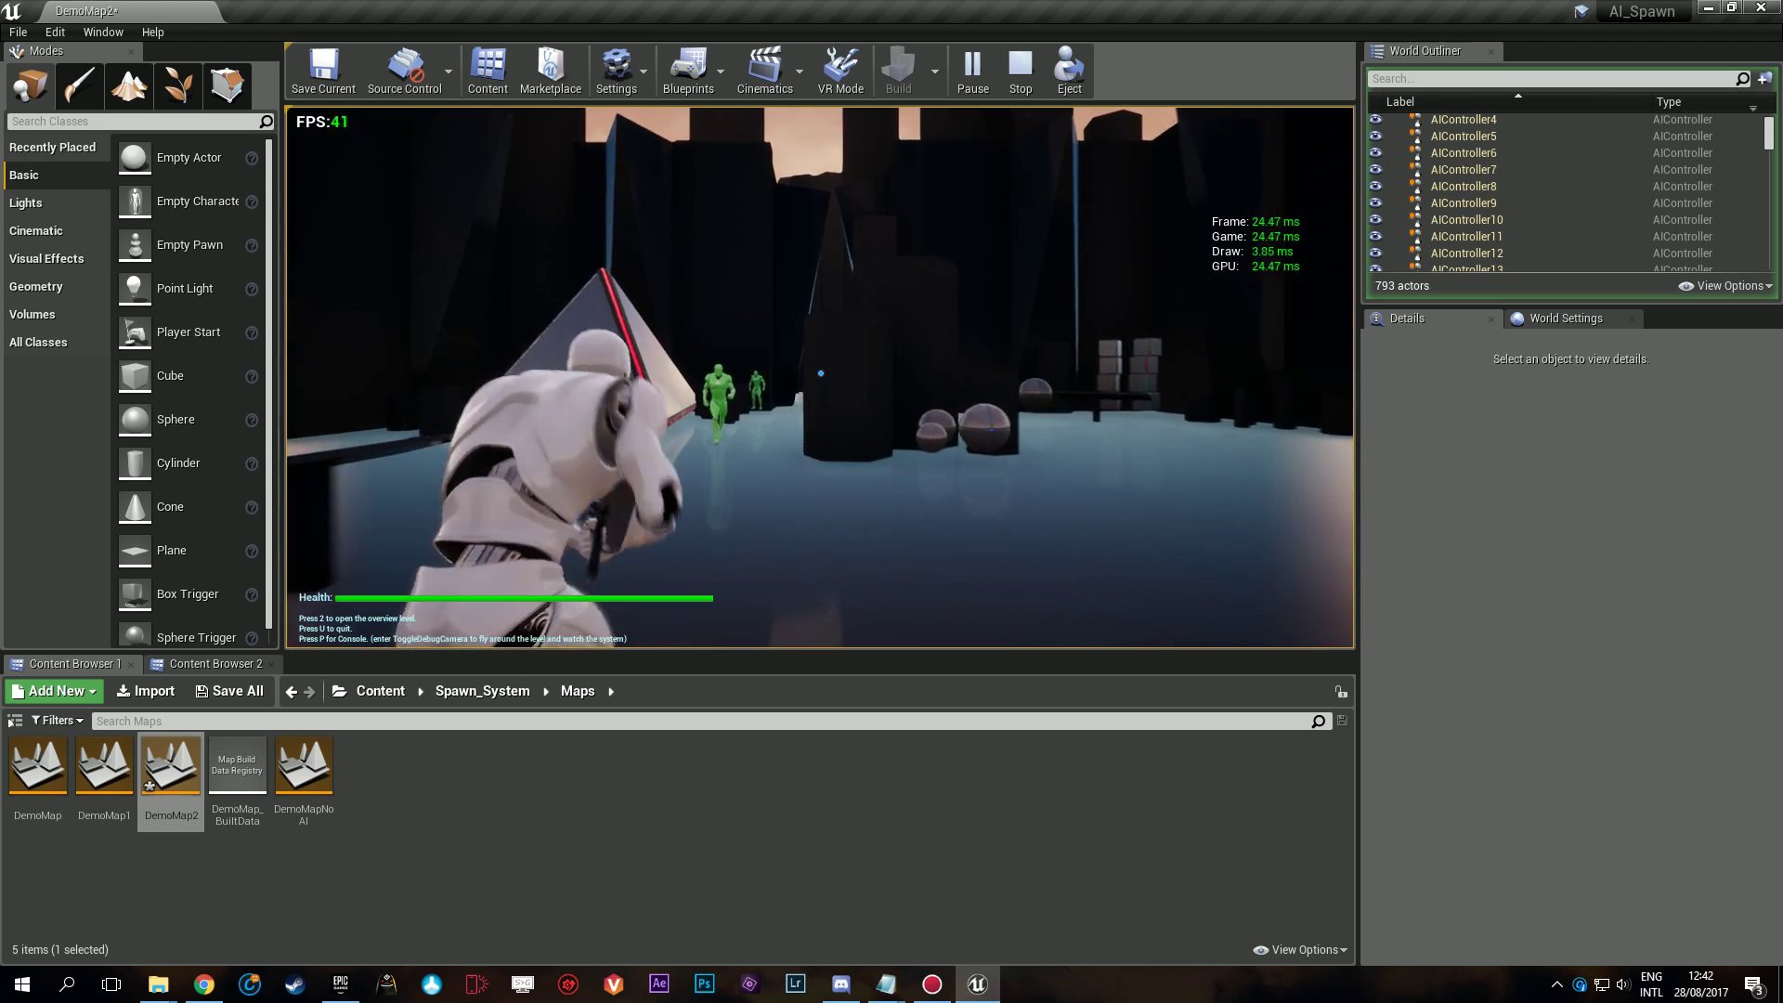
{"action": "key", "text": "w"}
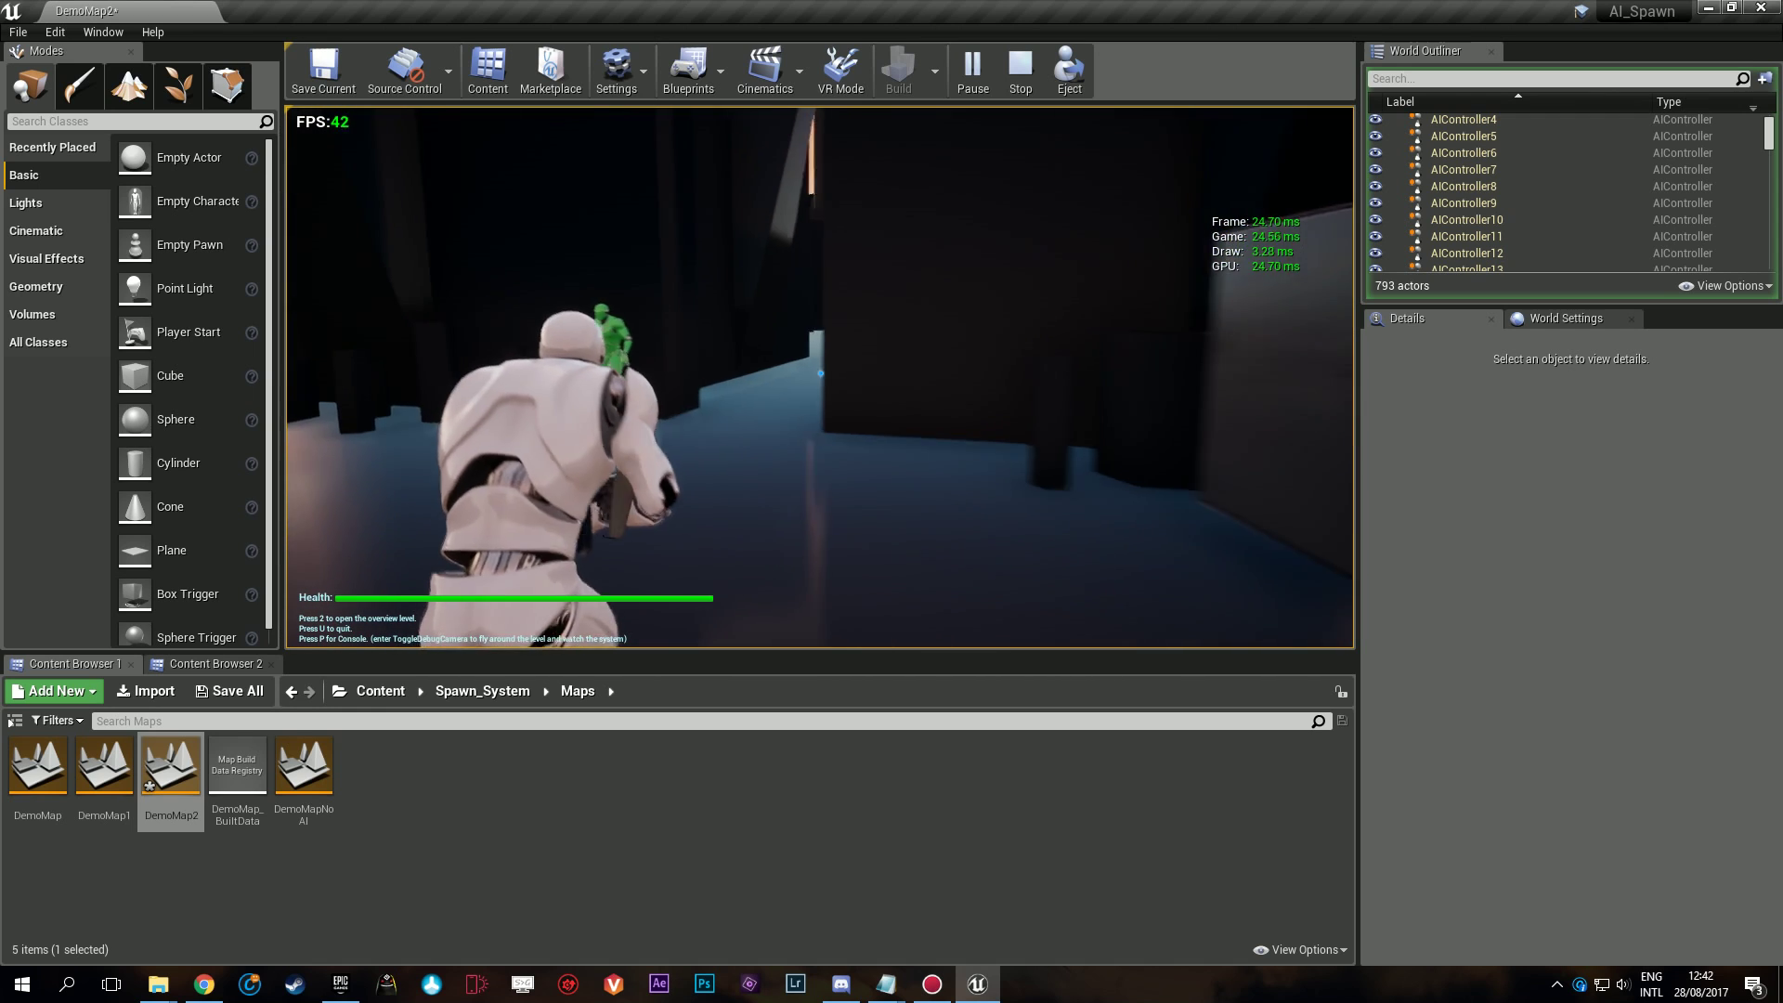
{"action": "key", "text": "w"}
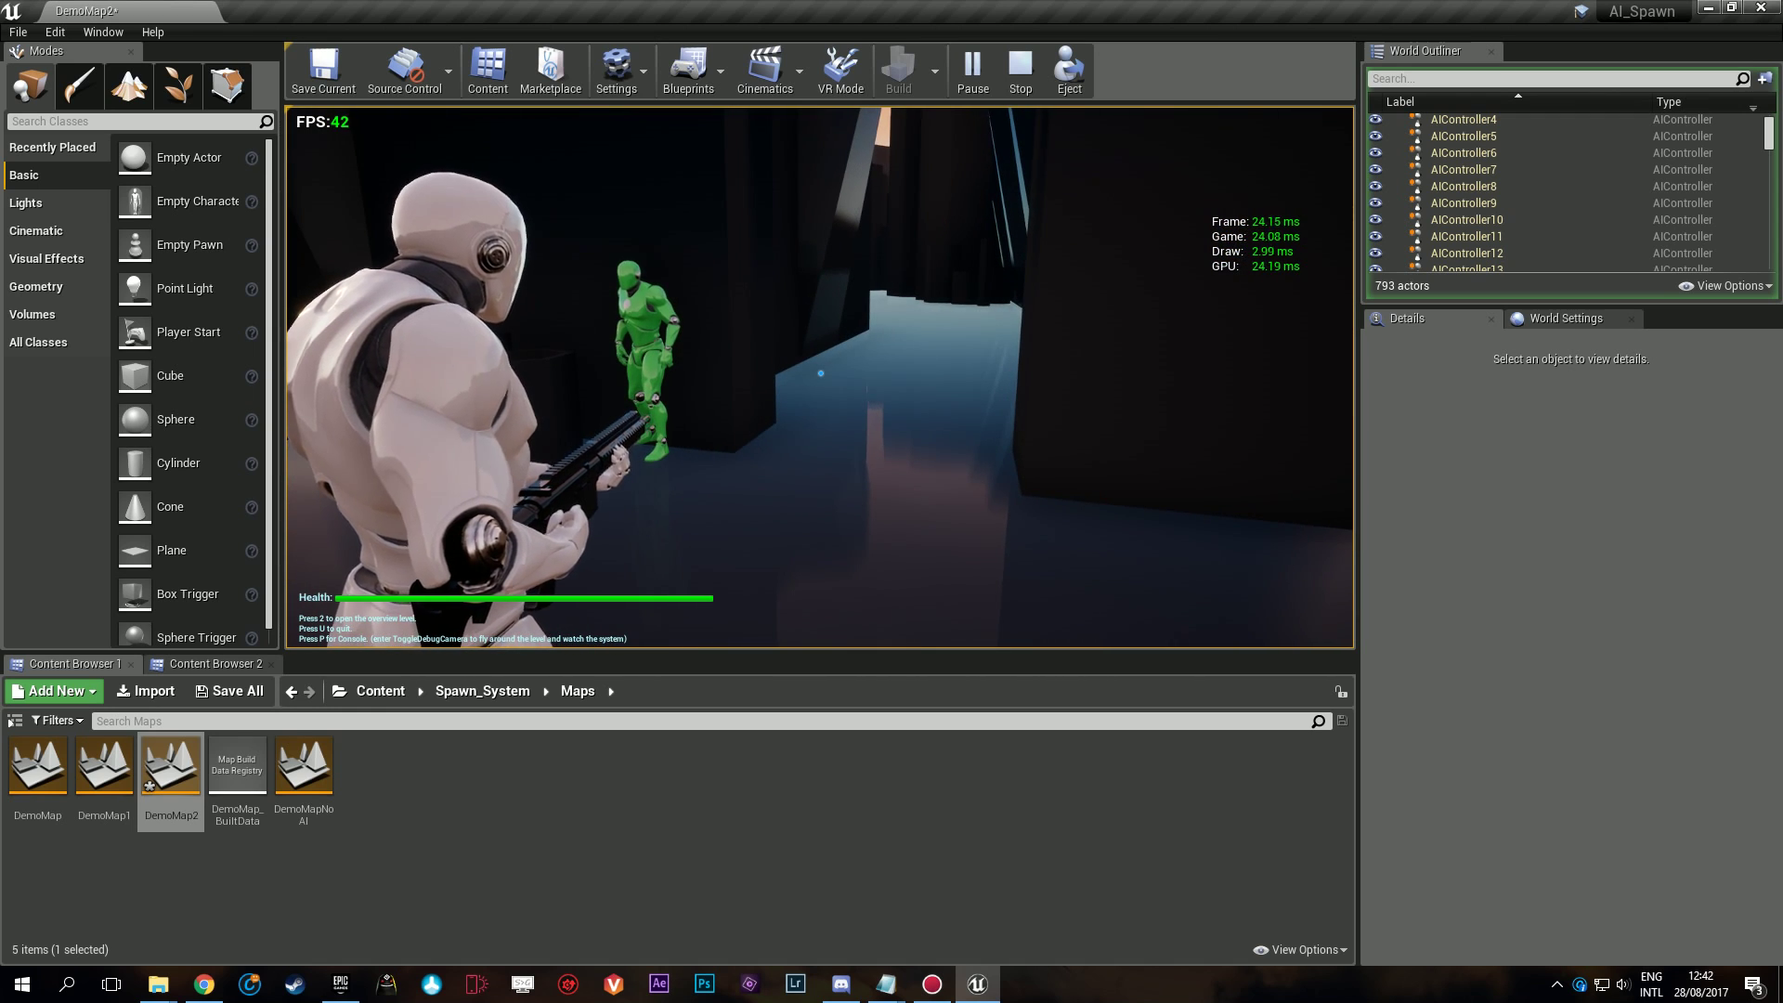
{"action": "key", "text": "w"}
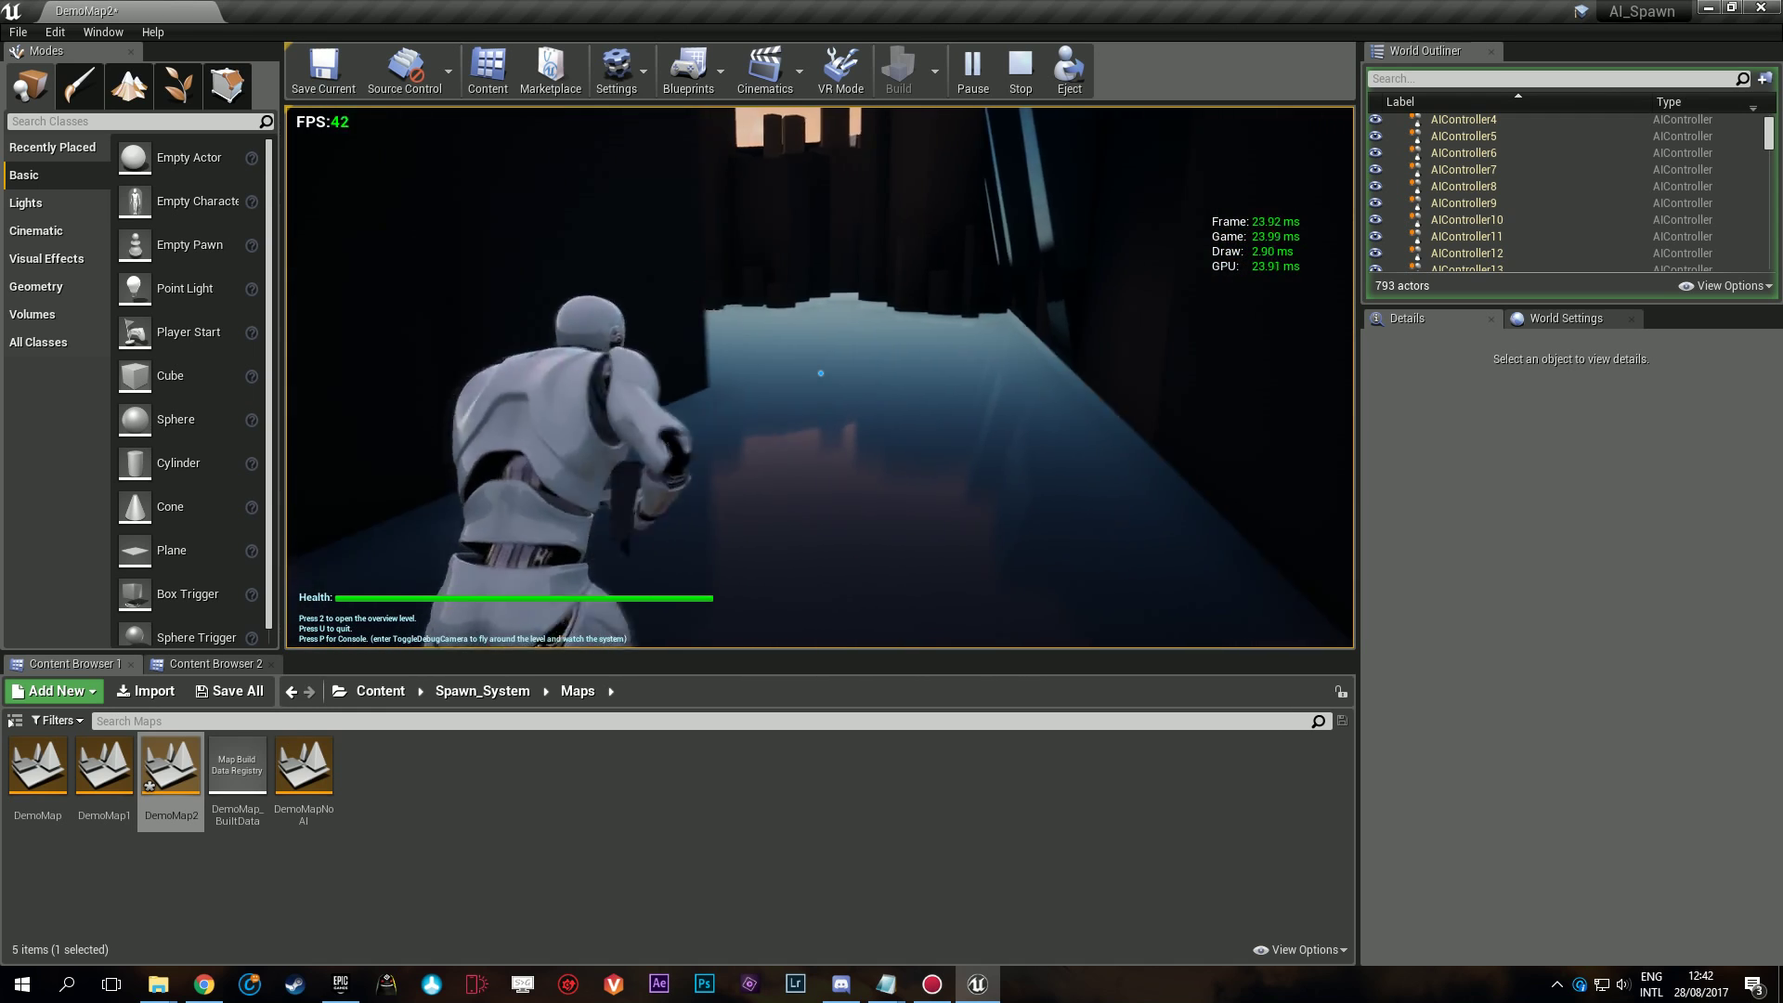
{"action": "key", "text": "w"}
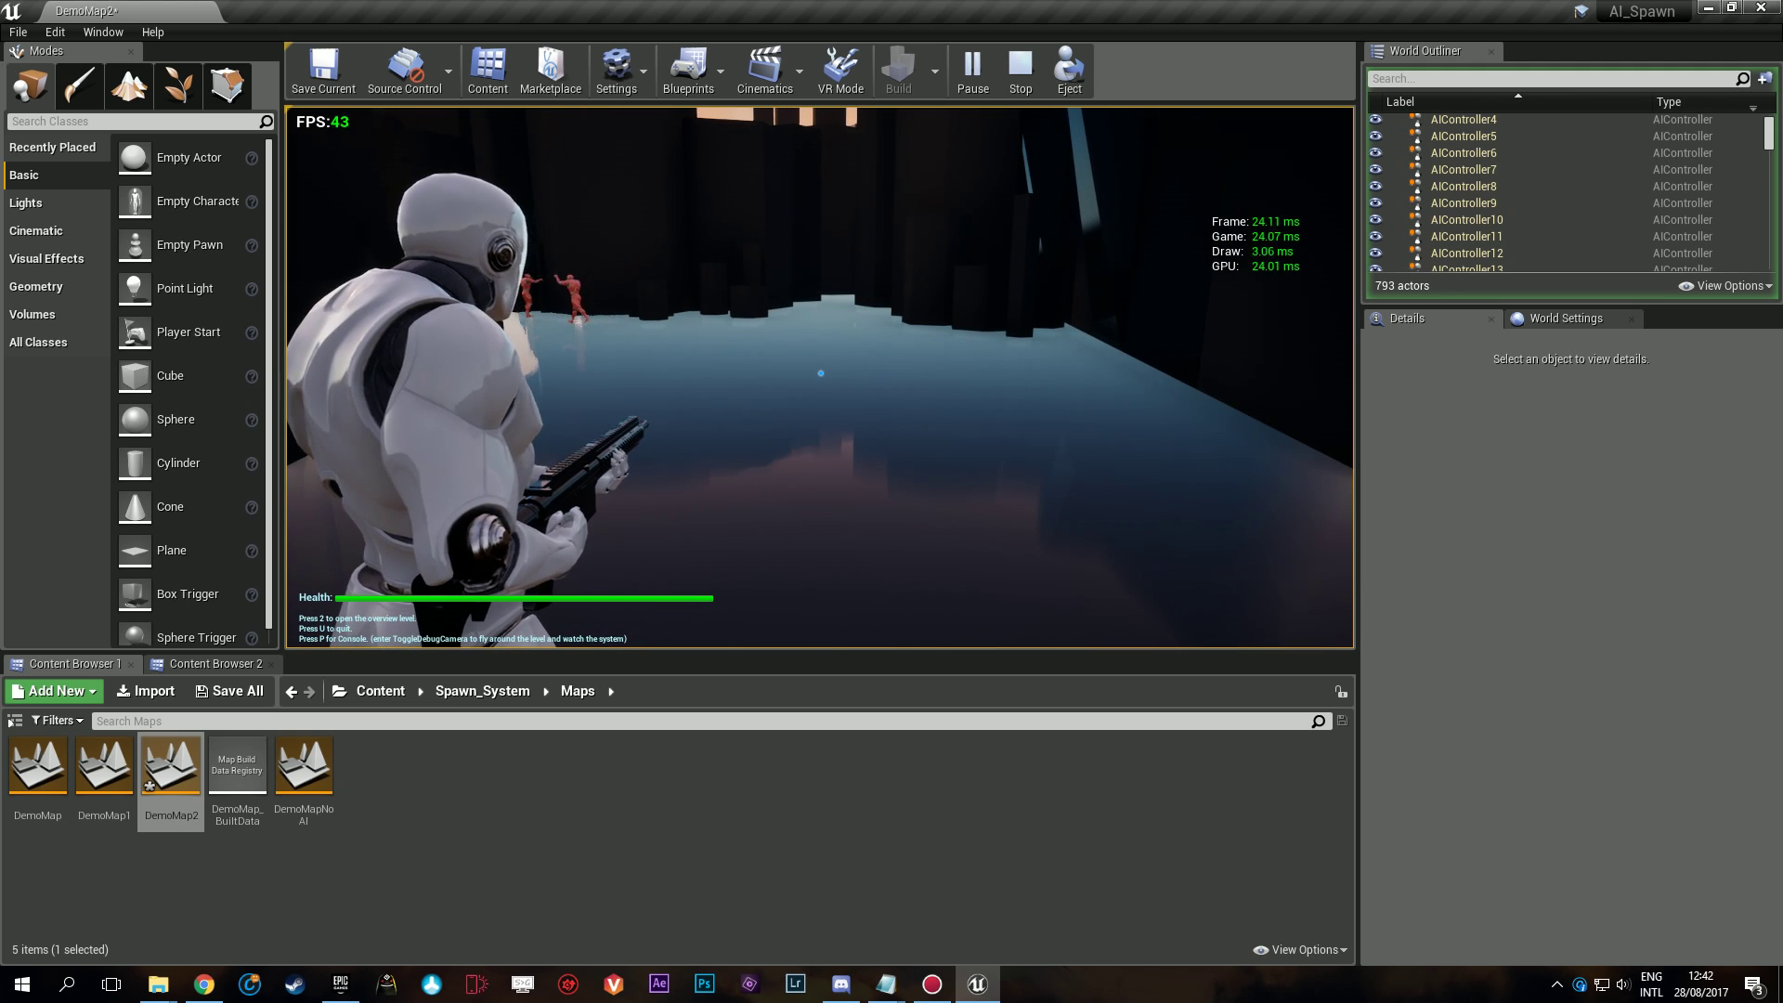
{"action": "key", "text": "c"}
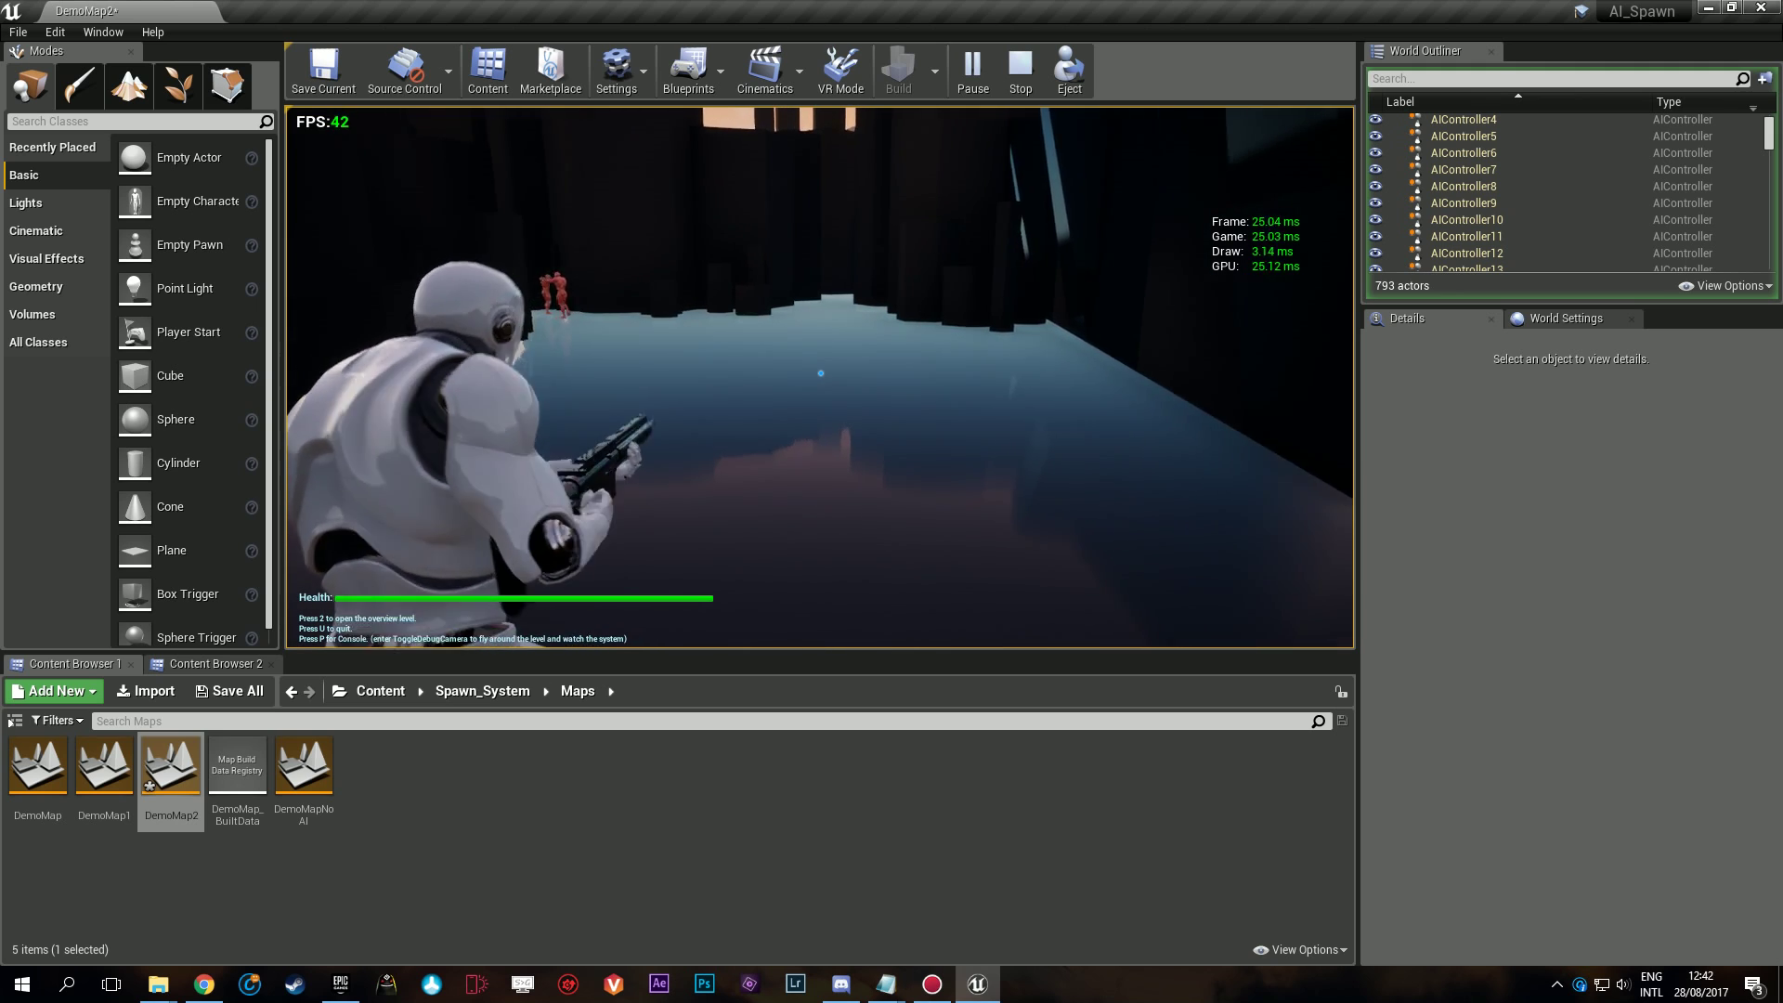
Run back into the town and return to the passage facing the enemies outside to compare performance.
{"action": "key", "text": "w"}
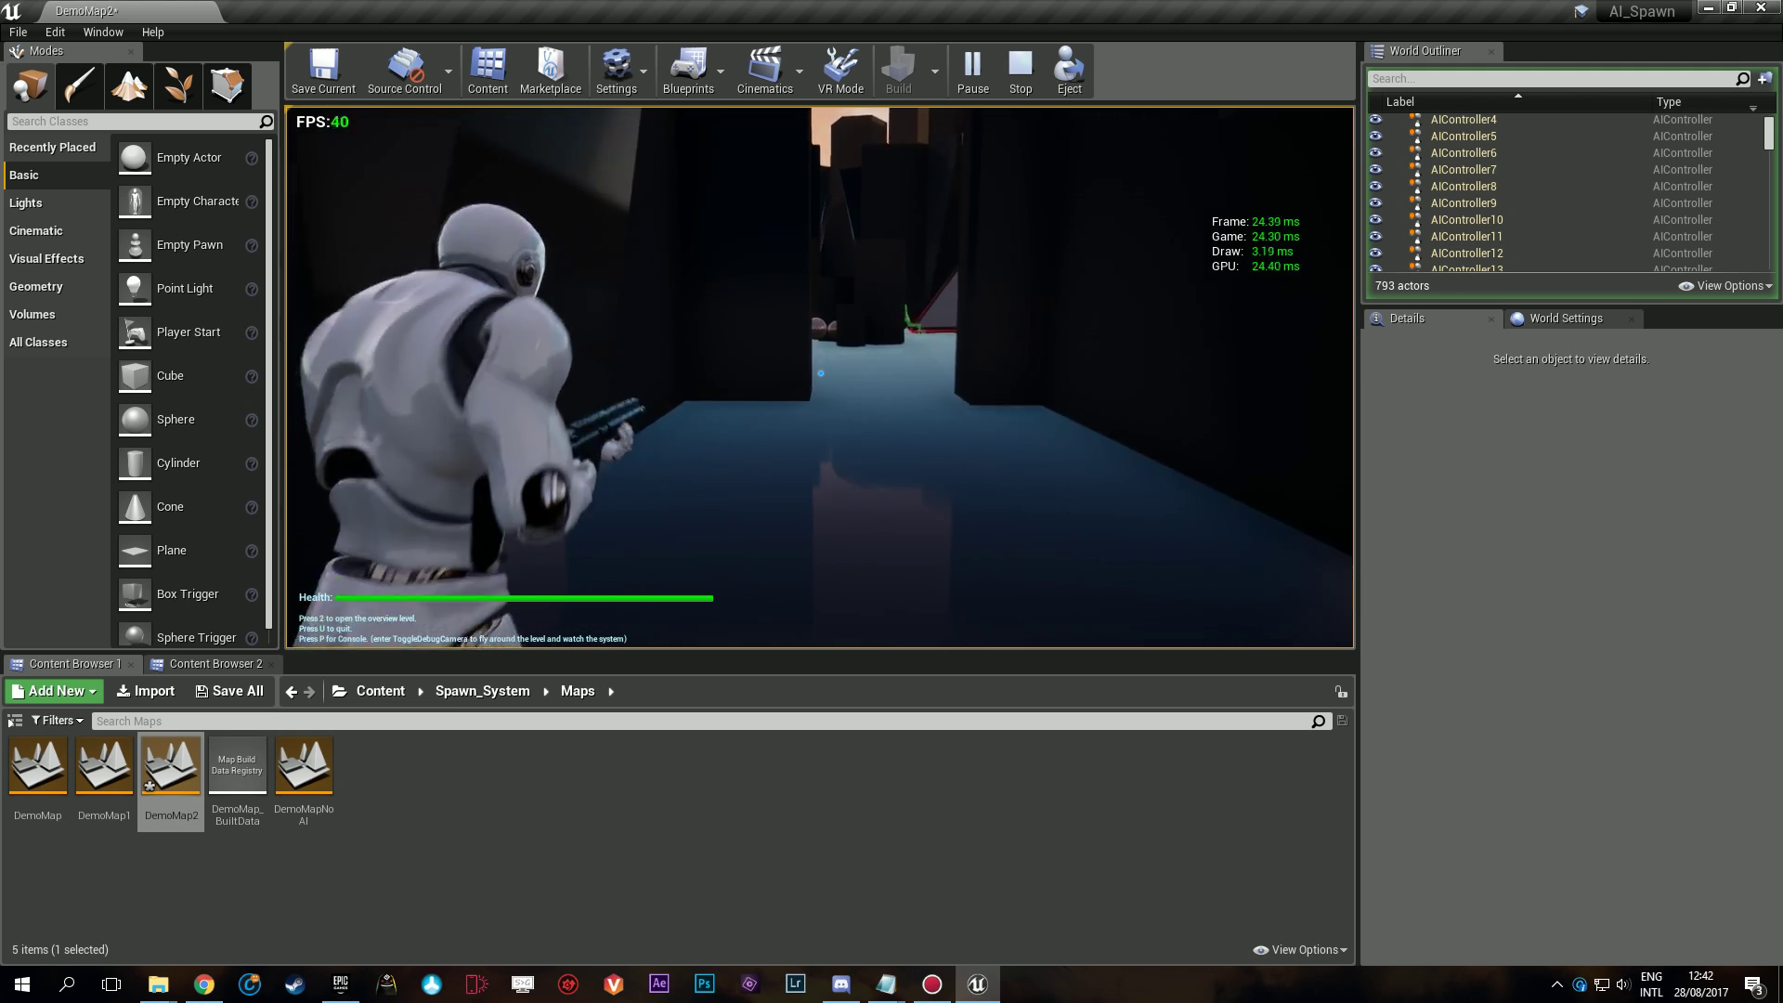
{"action": "key", "text": "w"}
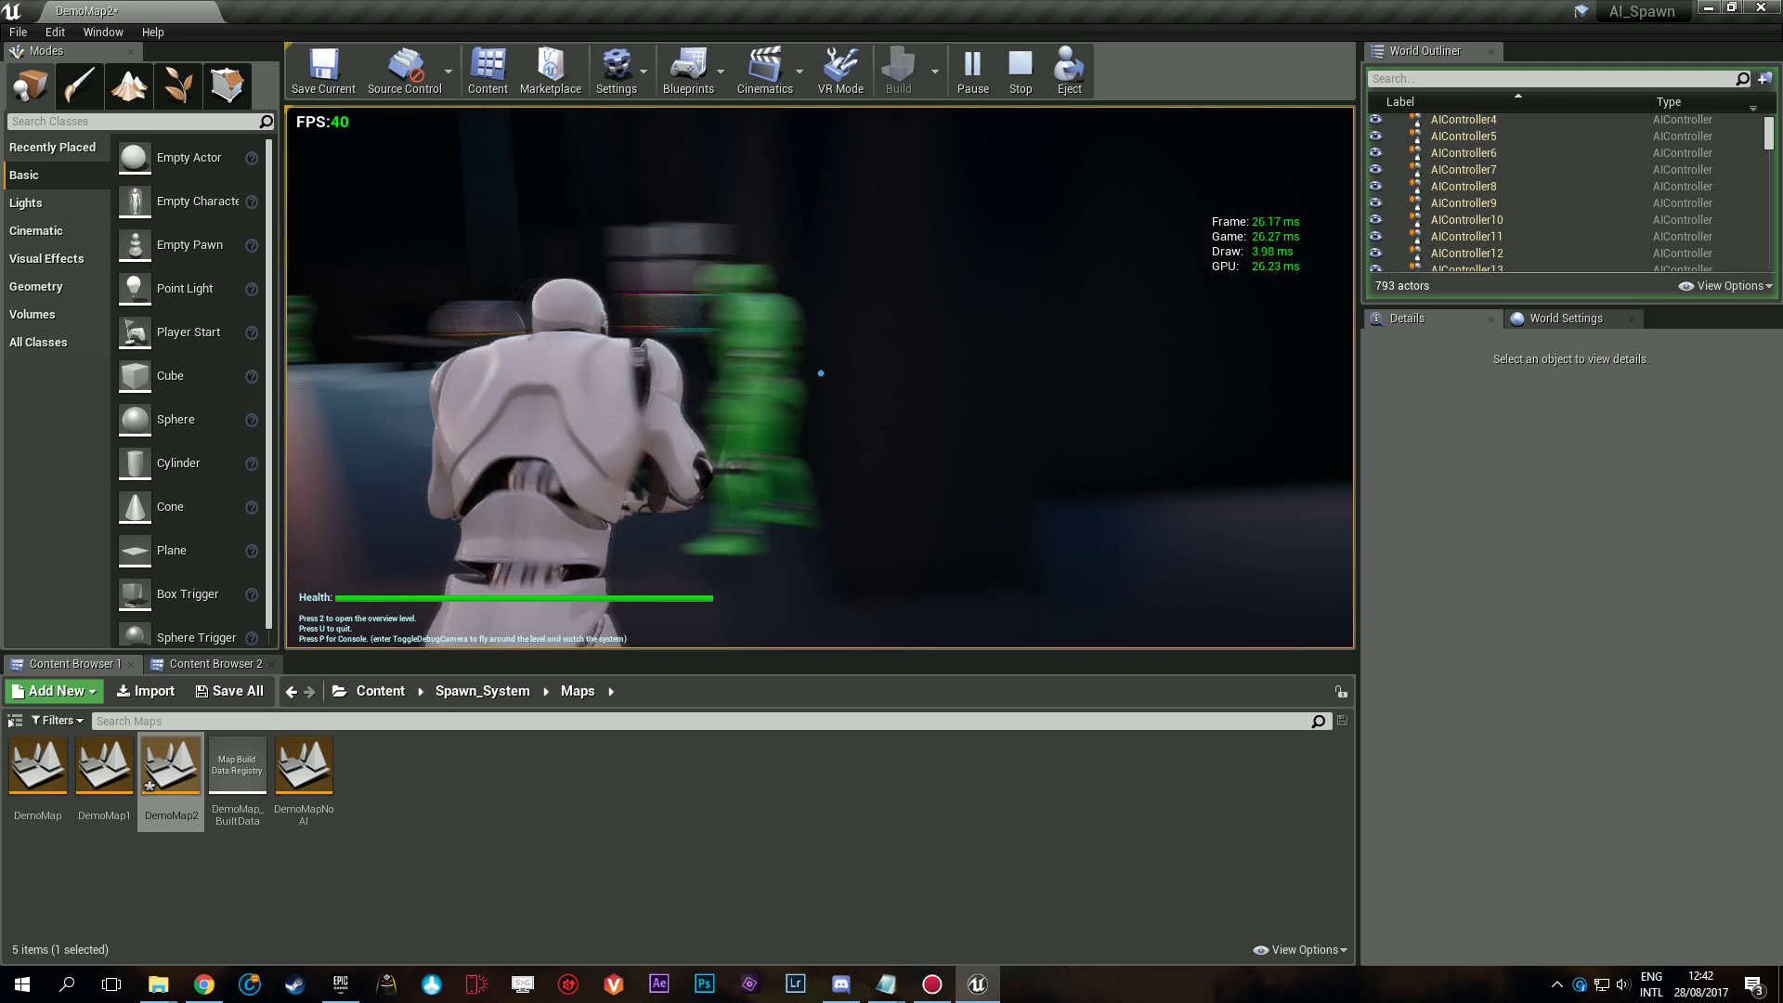
{"action": "key", "text": "w"}
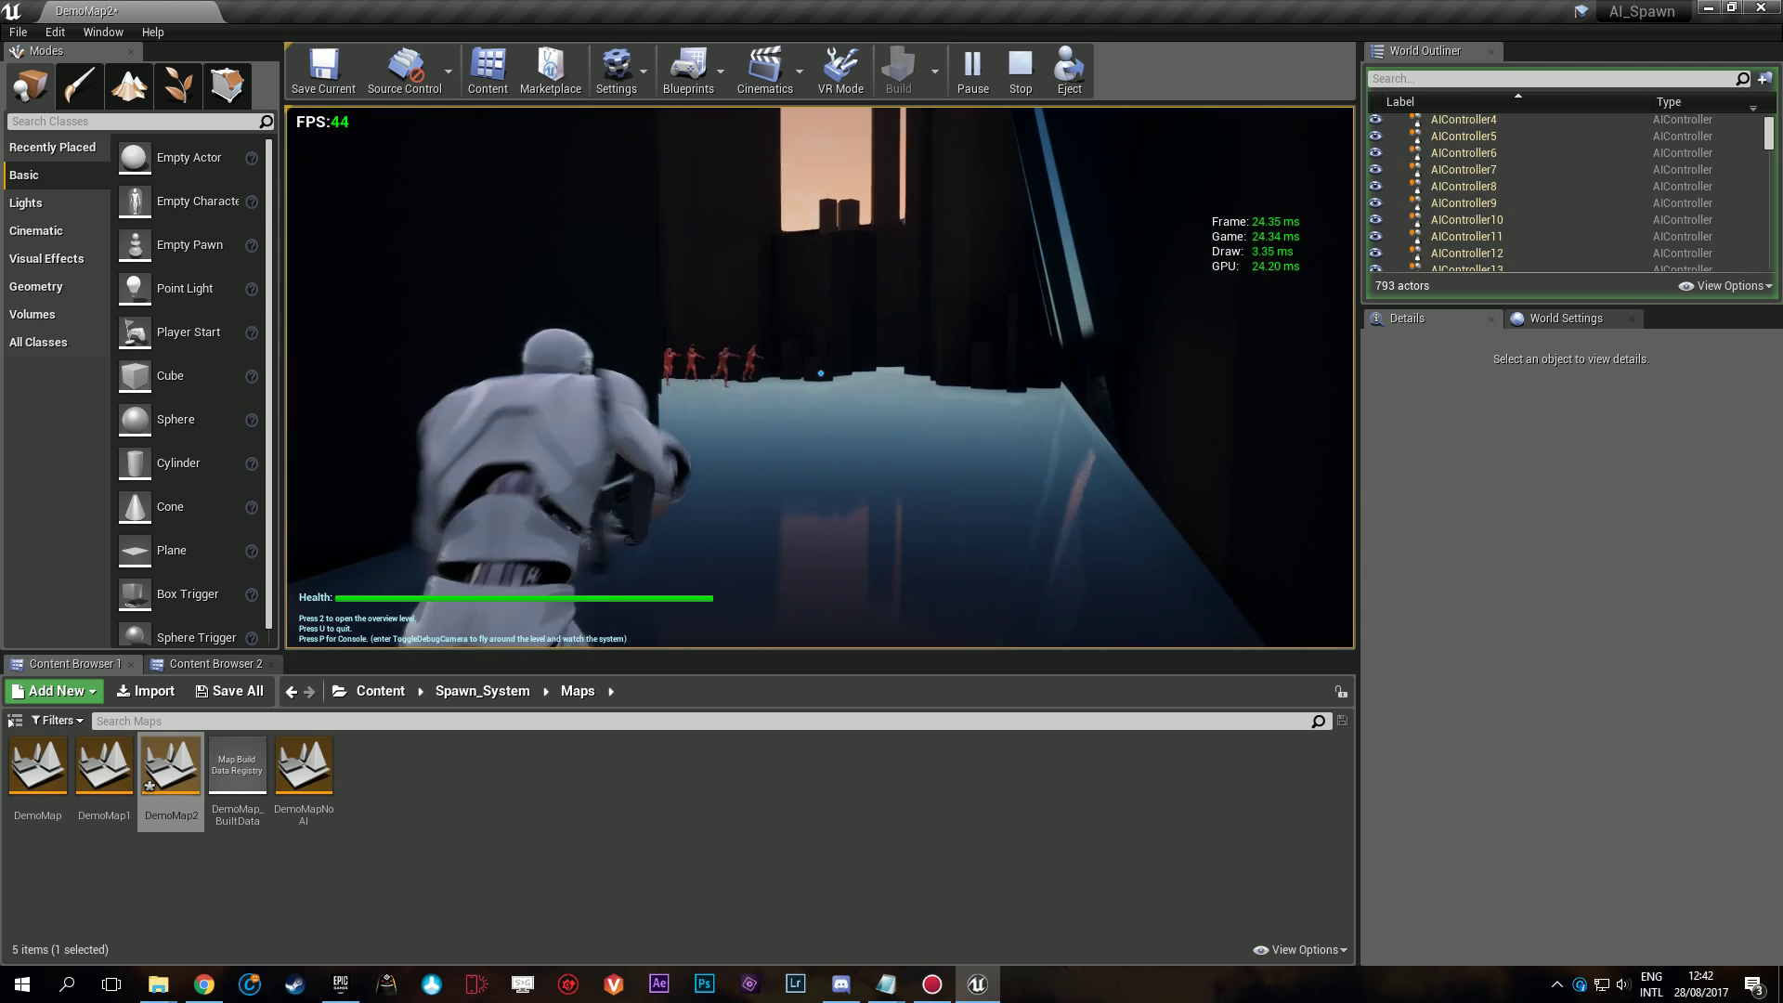
{"action": "key", "text": "w"}
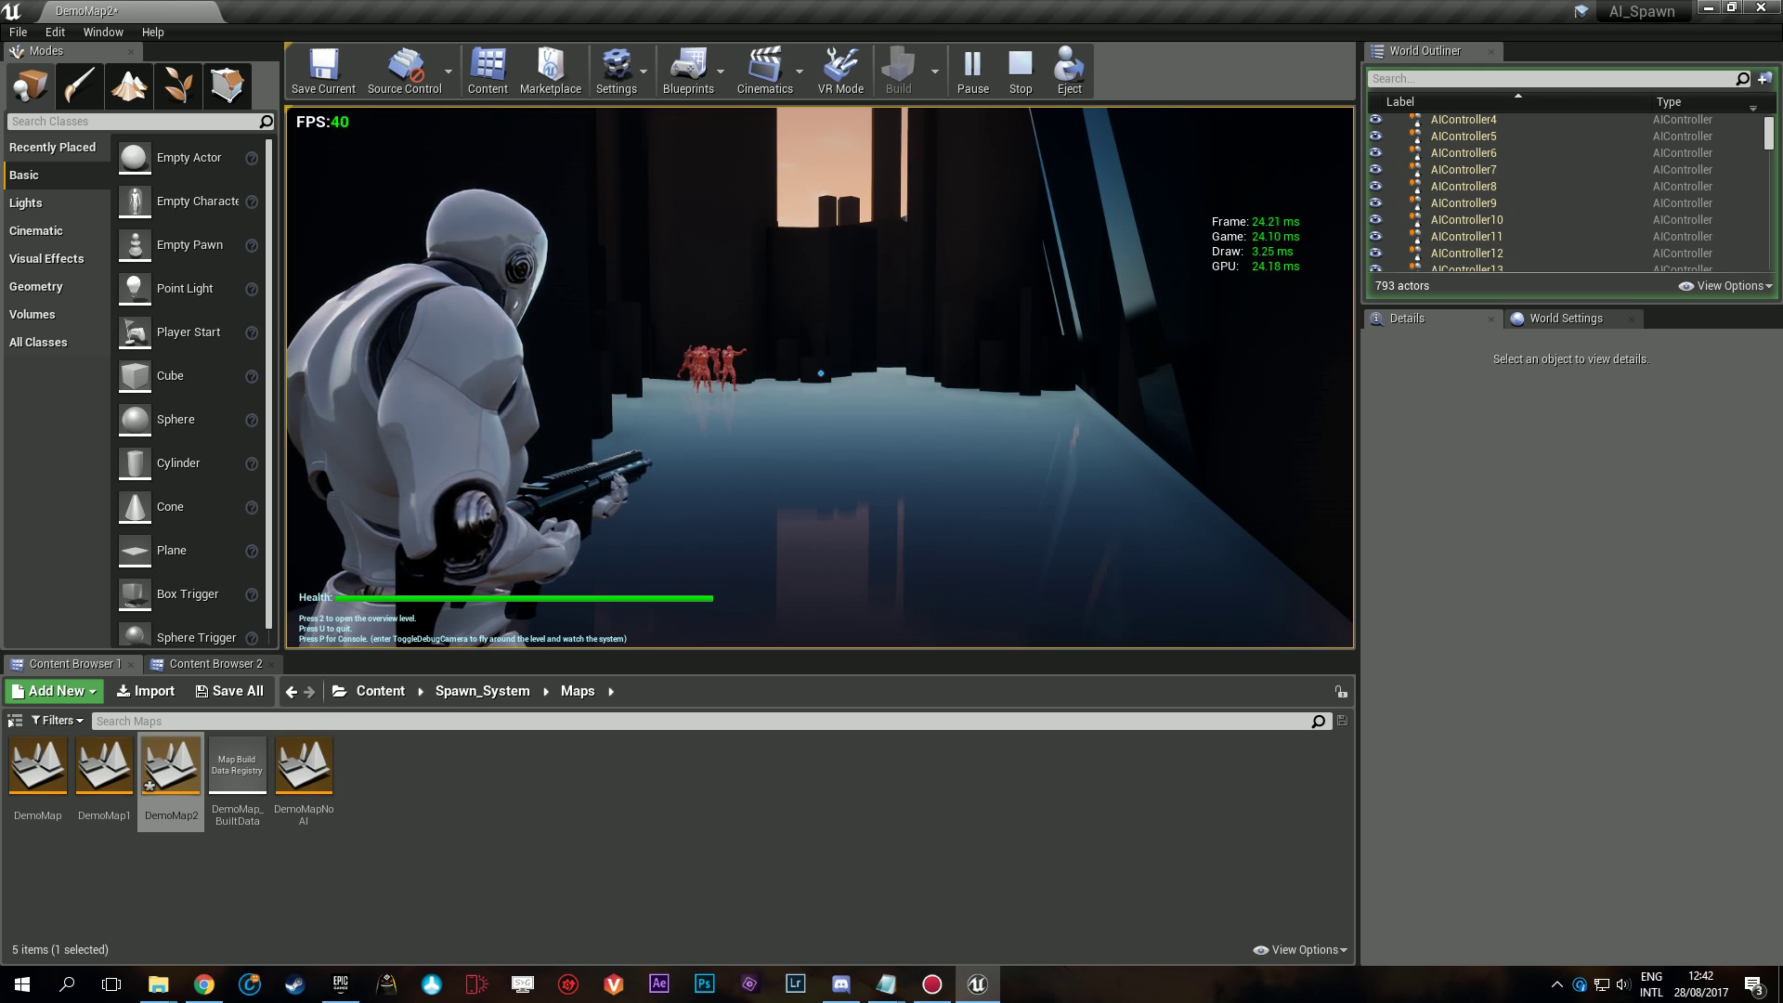
Cross the town past its friendly AI and run out to a different enemy group beyond it to check performance.
{"action": "key", "text": "w"}
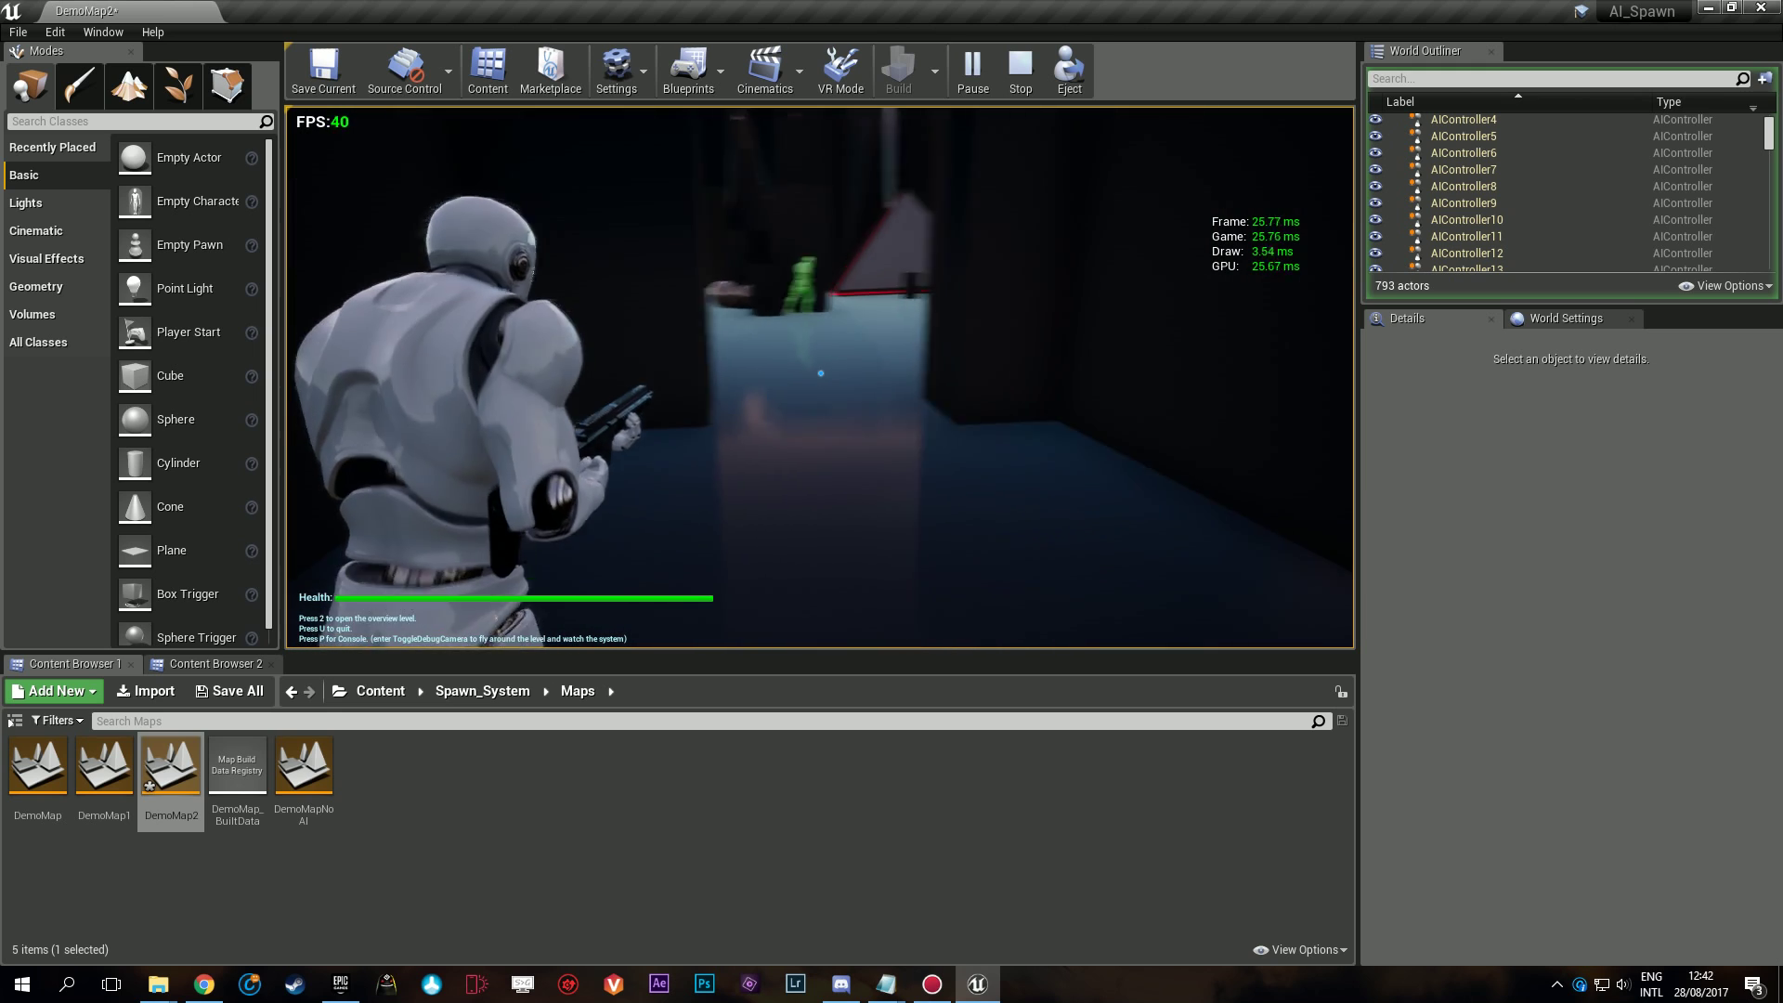
{"action": "key", "text": "w"}
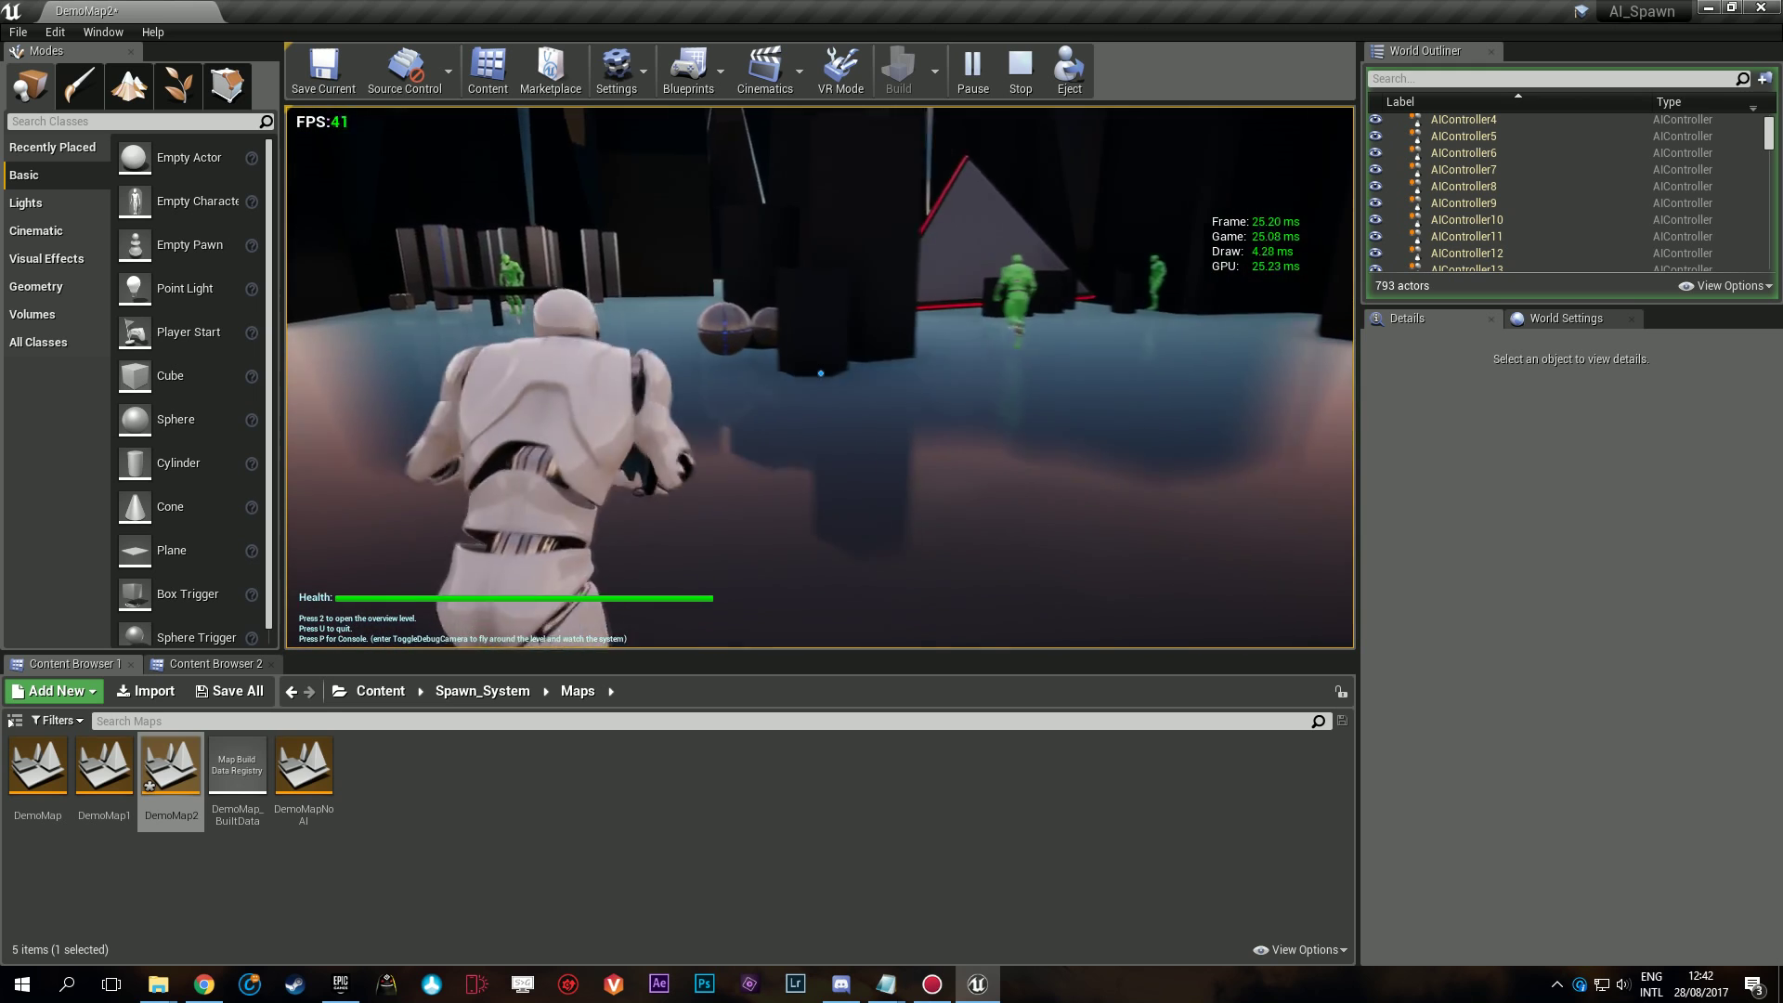
{"action": "key", "text": "w"}
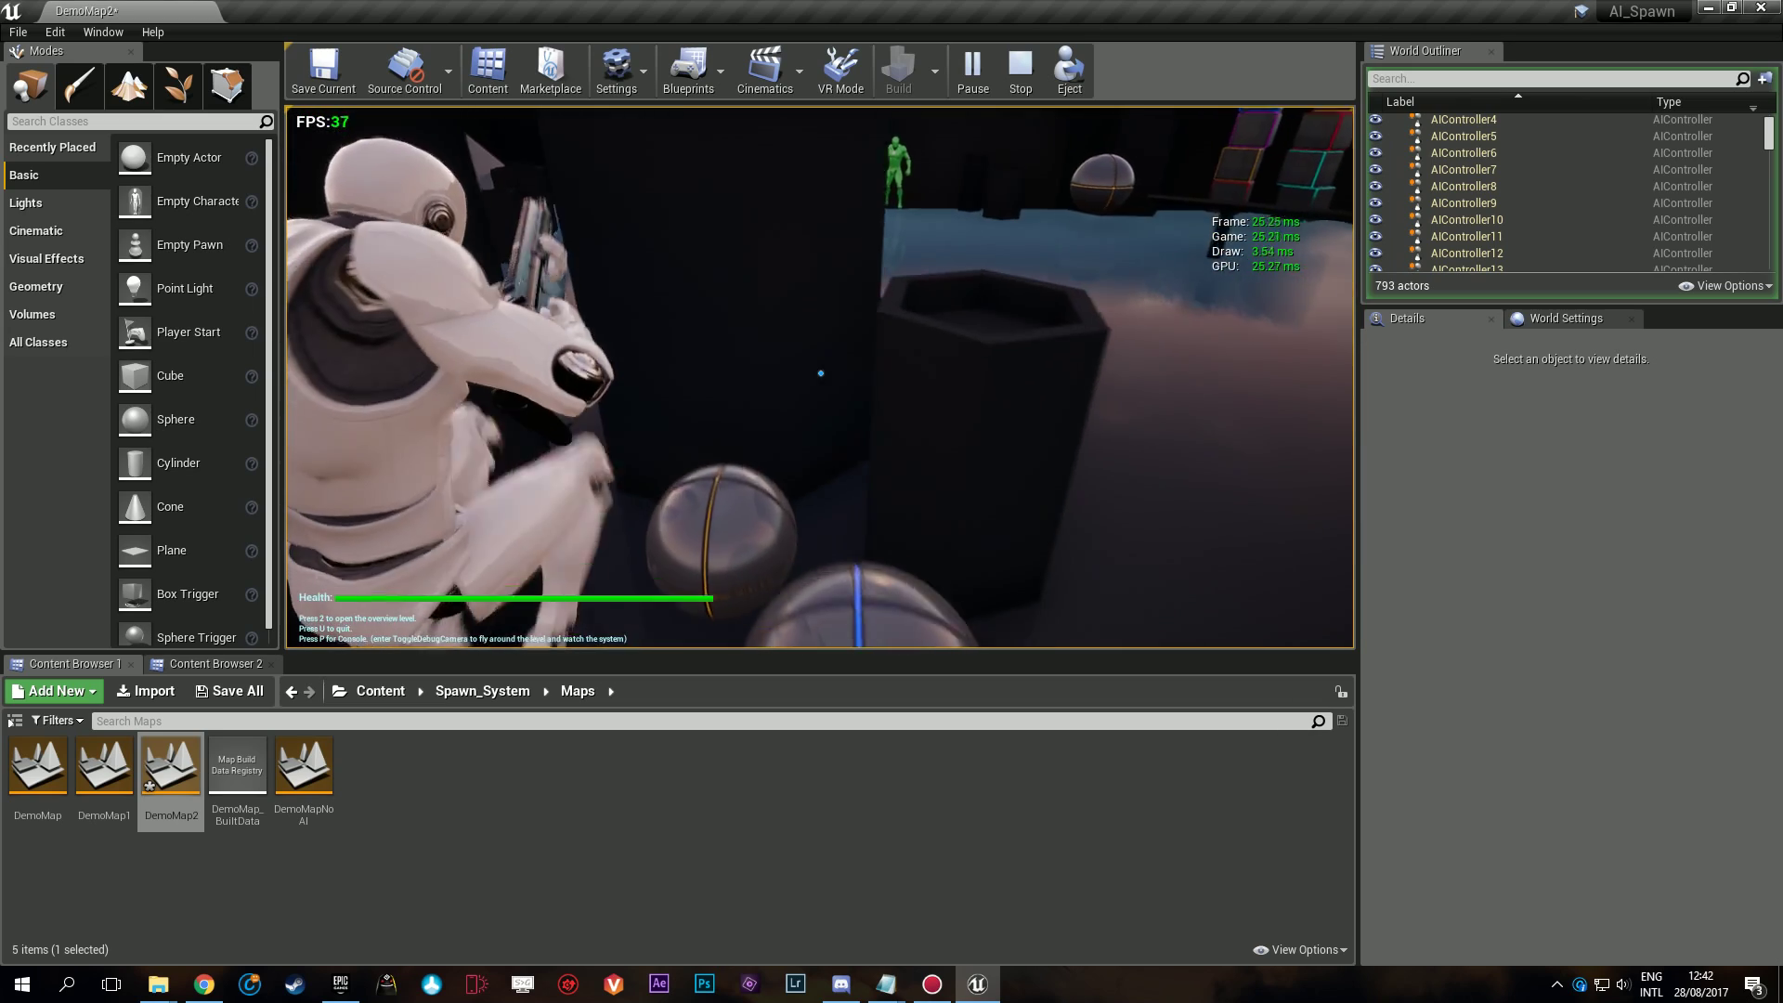
{"action": "key", "text": "w"}
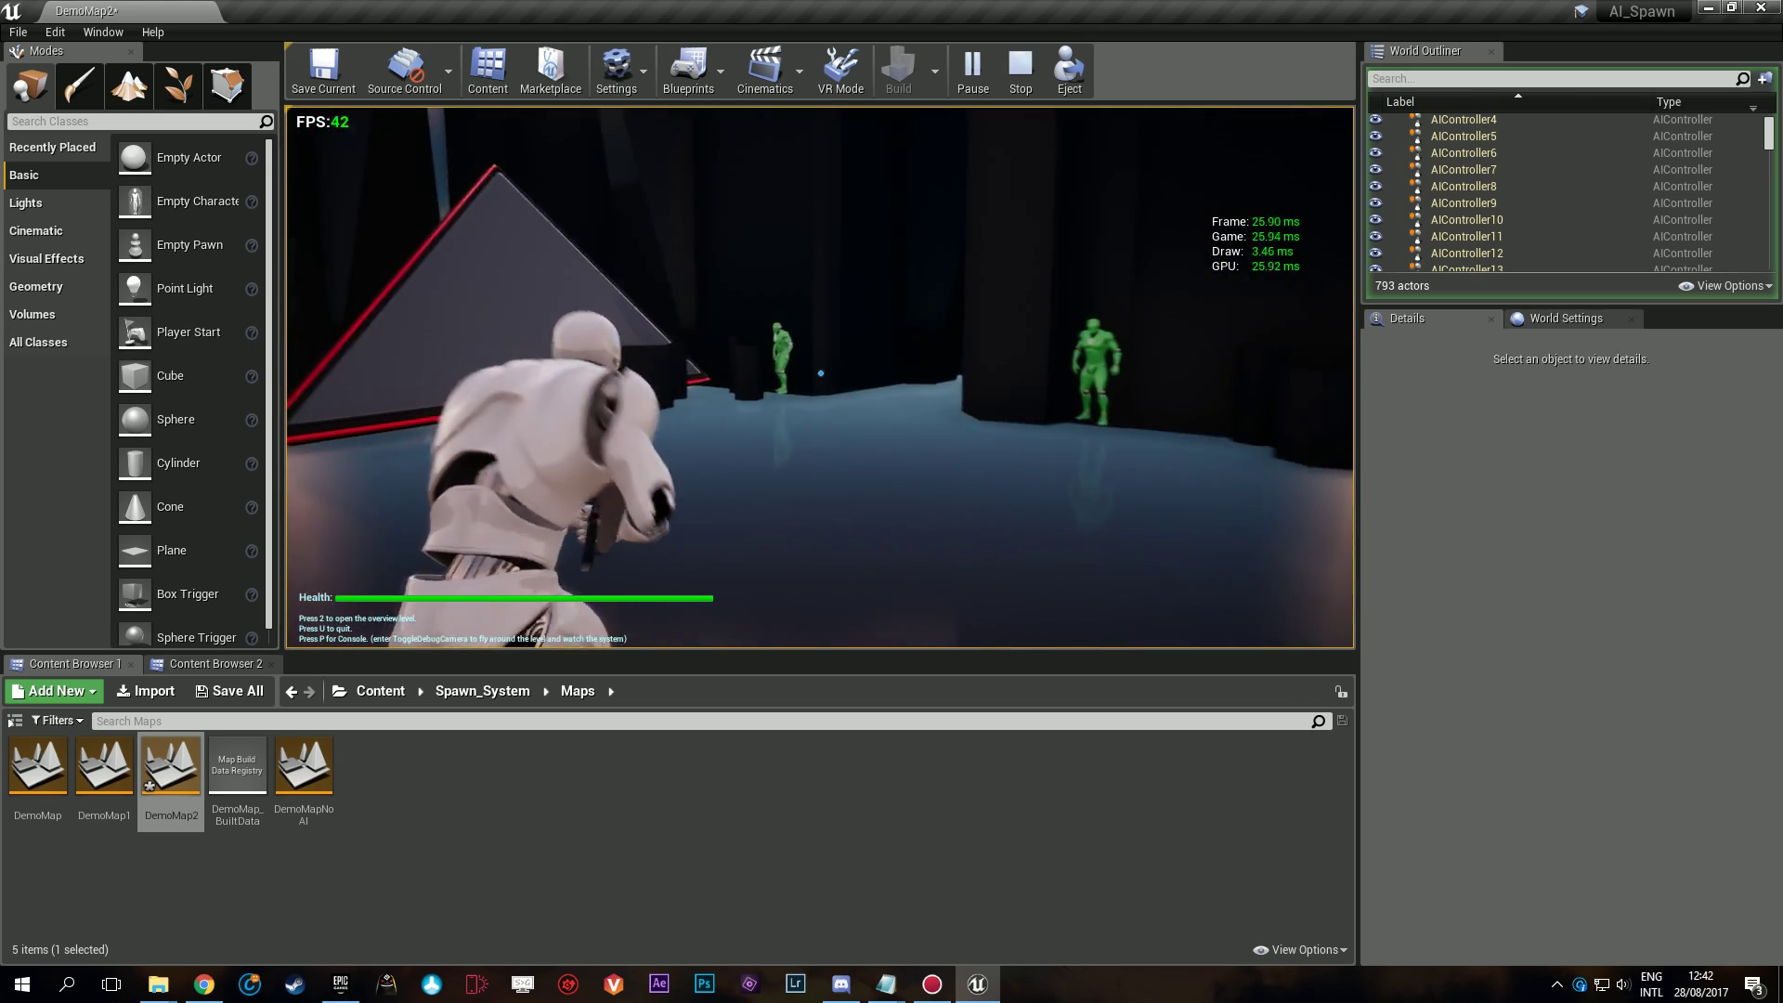
{"action": "key", "text": "w"}
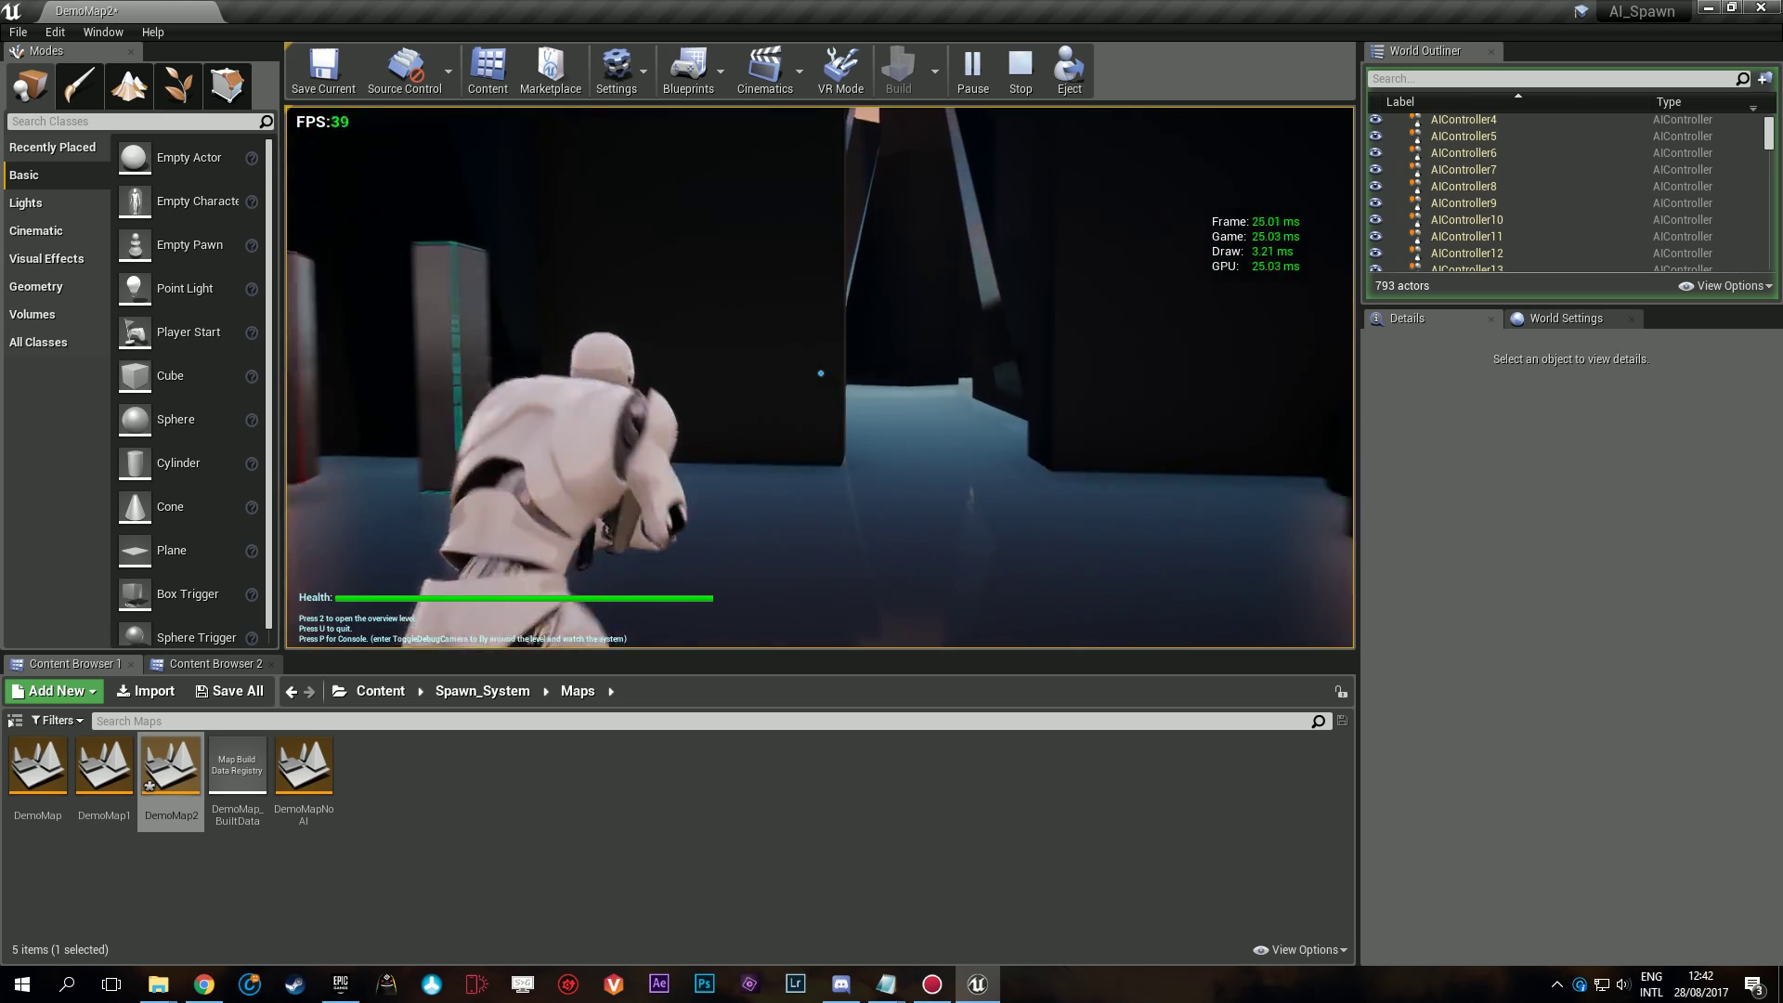
{"action": "key", "text": "w"}
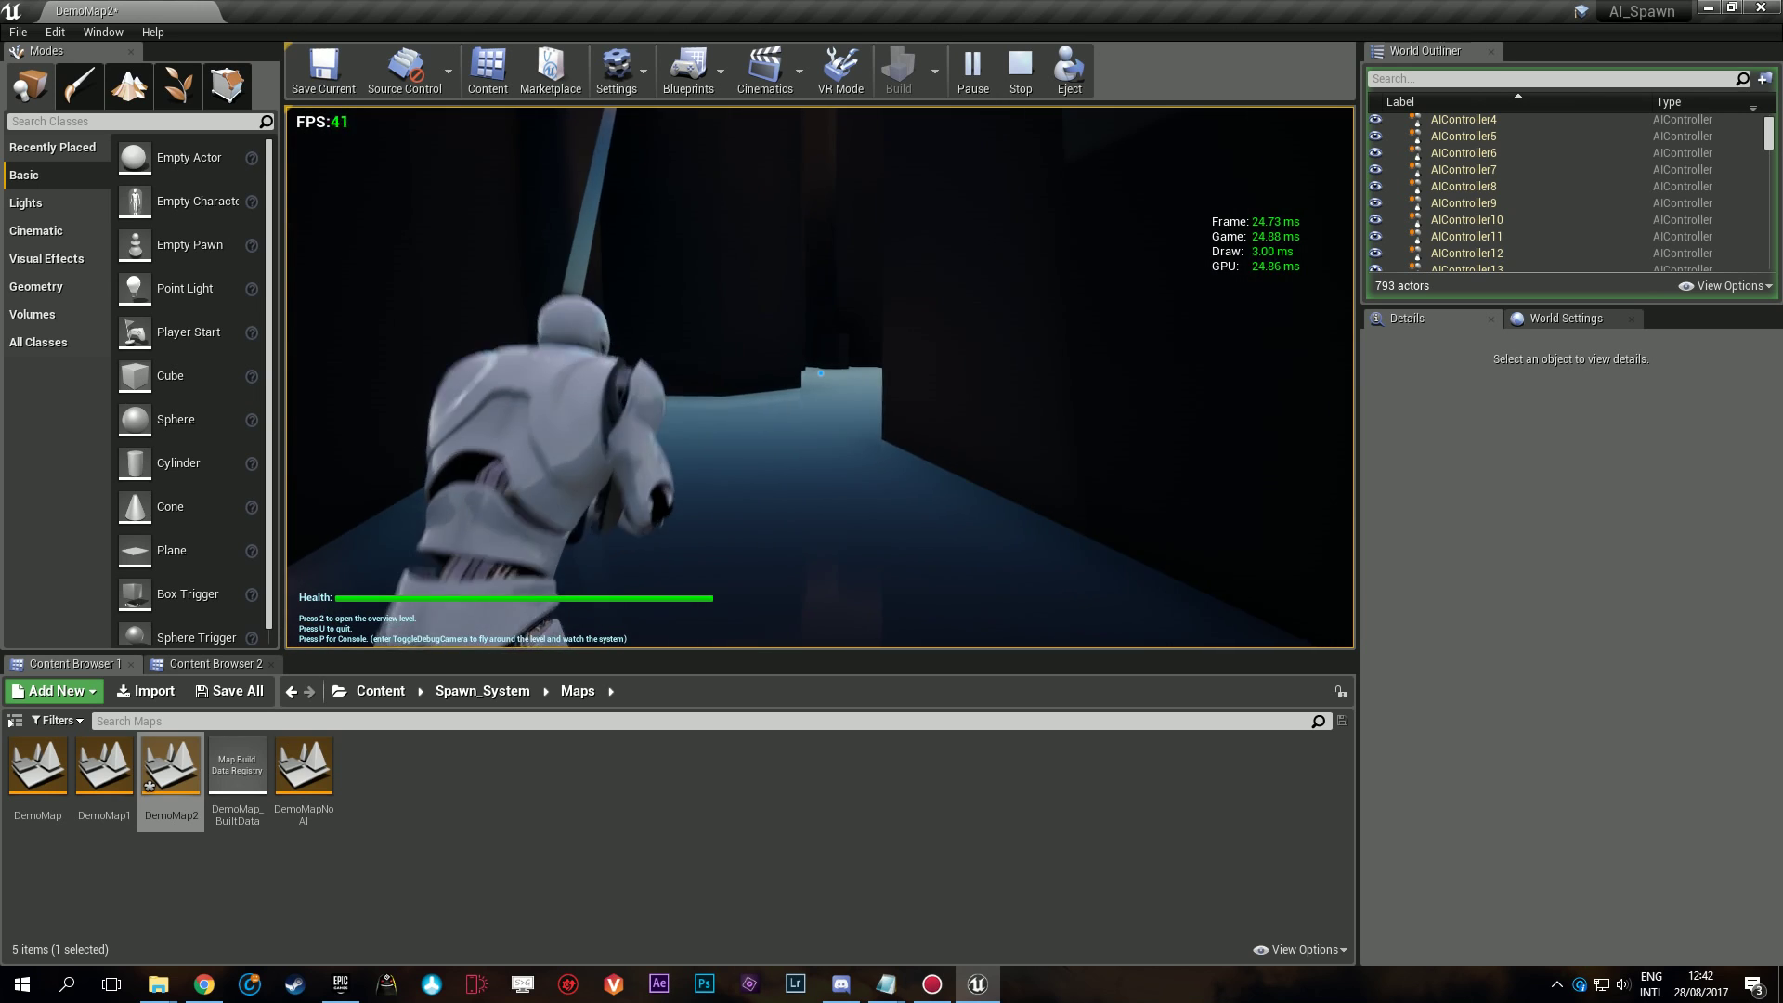
{"action": "key", "text": "w"}
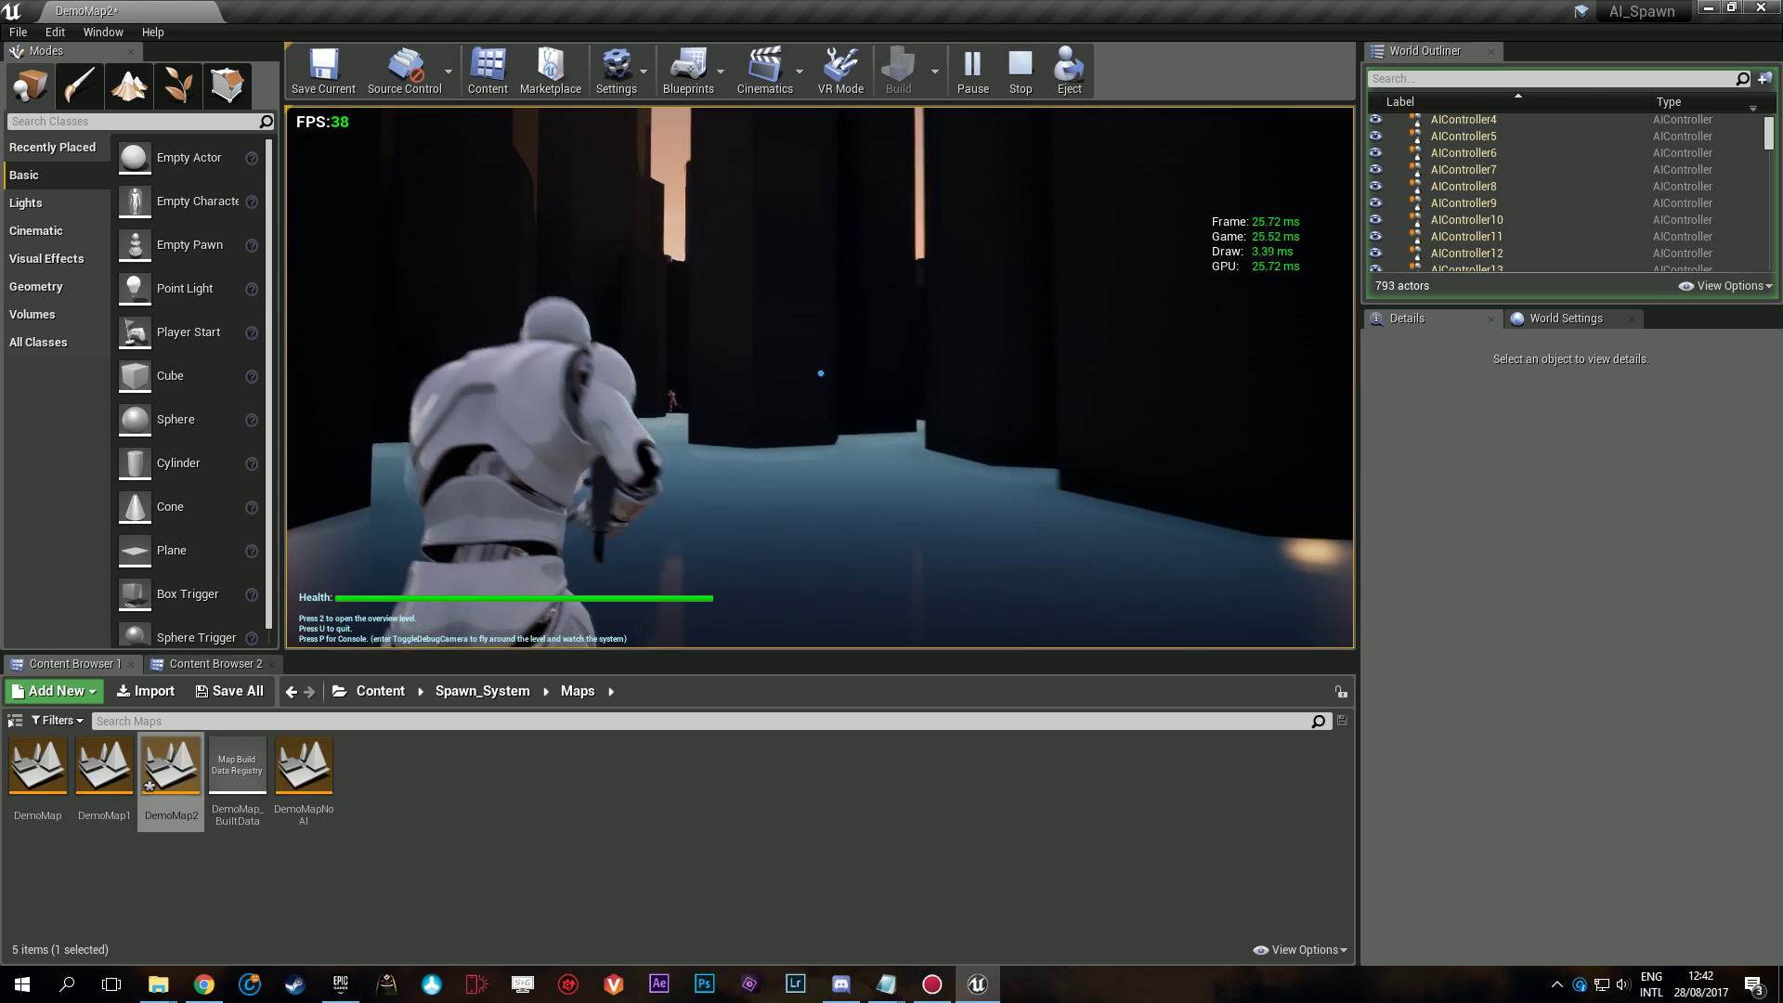
{"action": "key", "text": "w"}
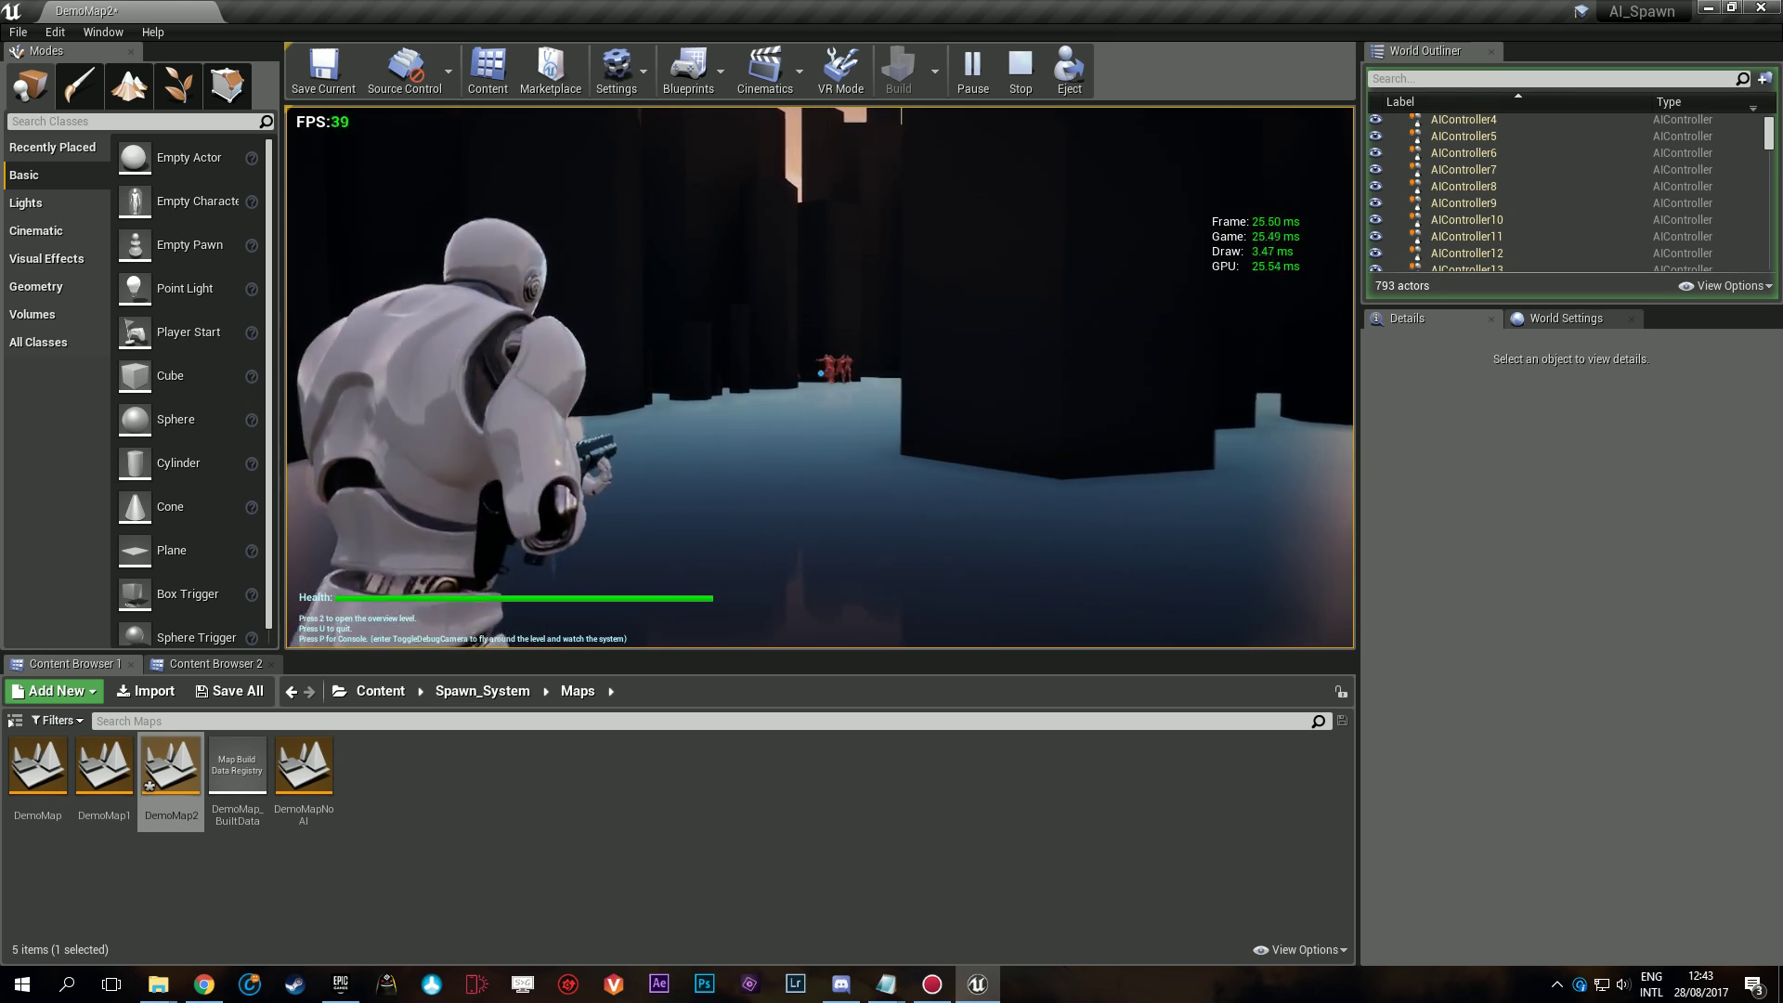
Run from the enemy group back toward the town and stop the play session.
{"action": "key", "text": "w"}
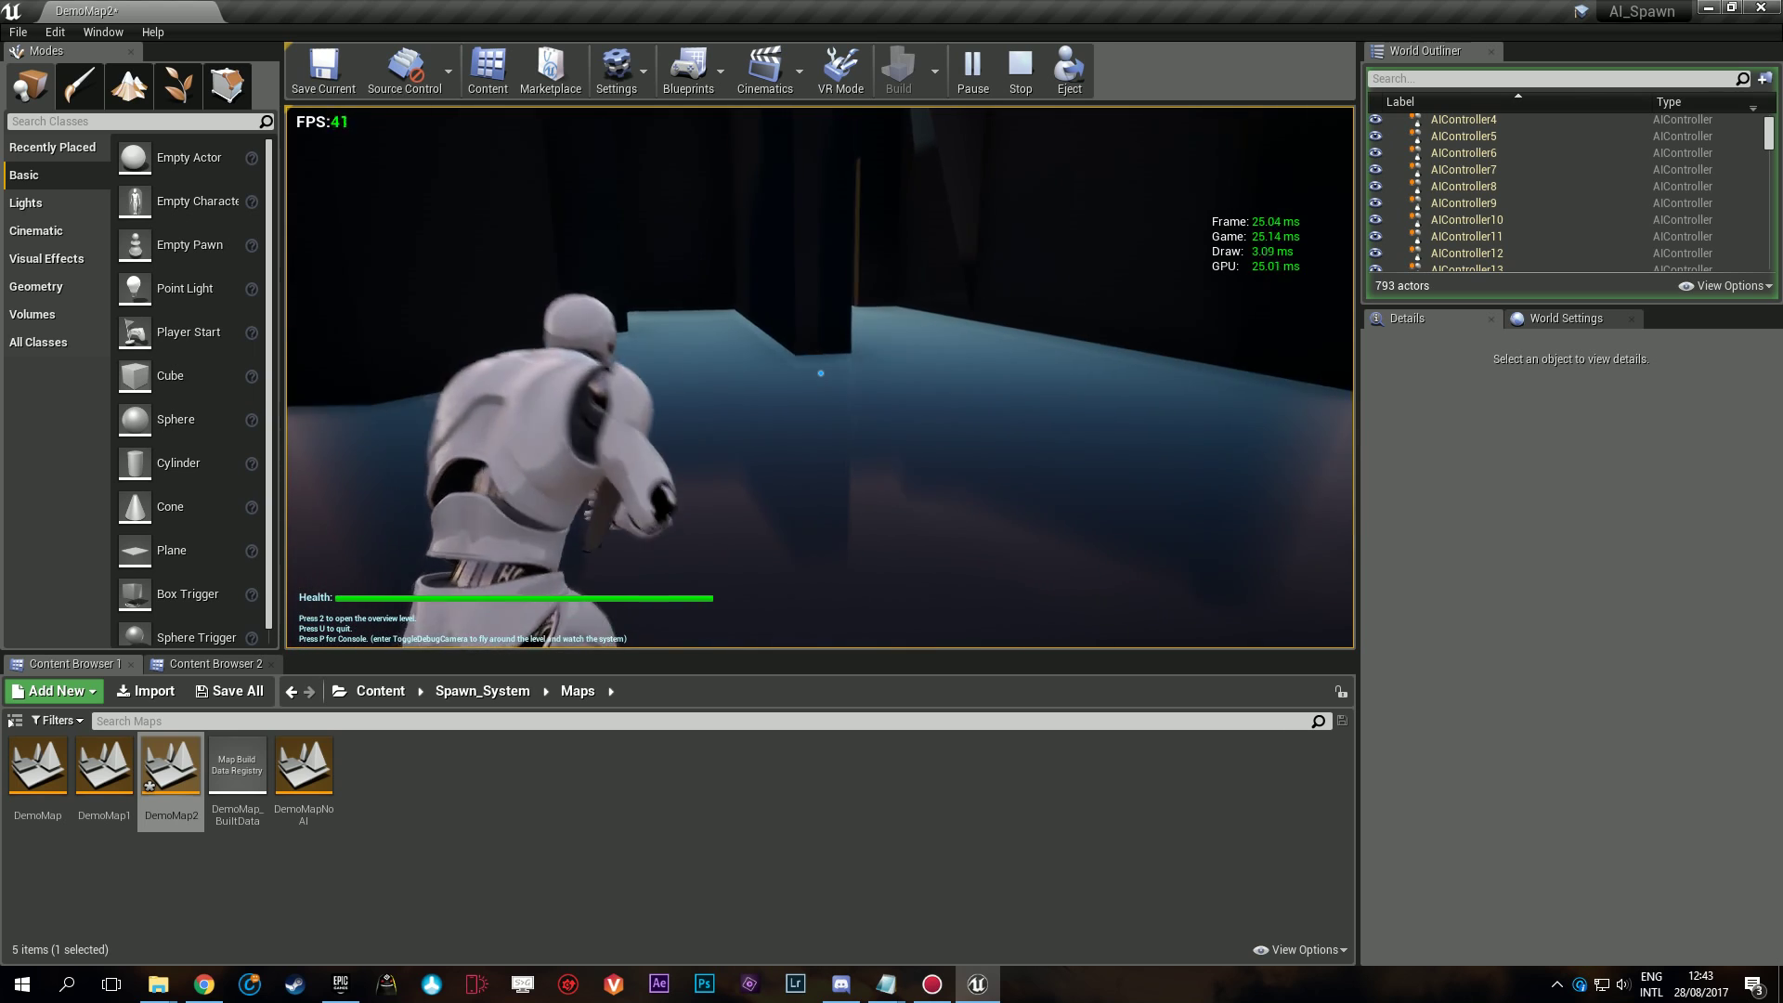
{"action": "key", "text": "w"}
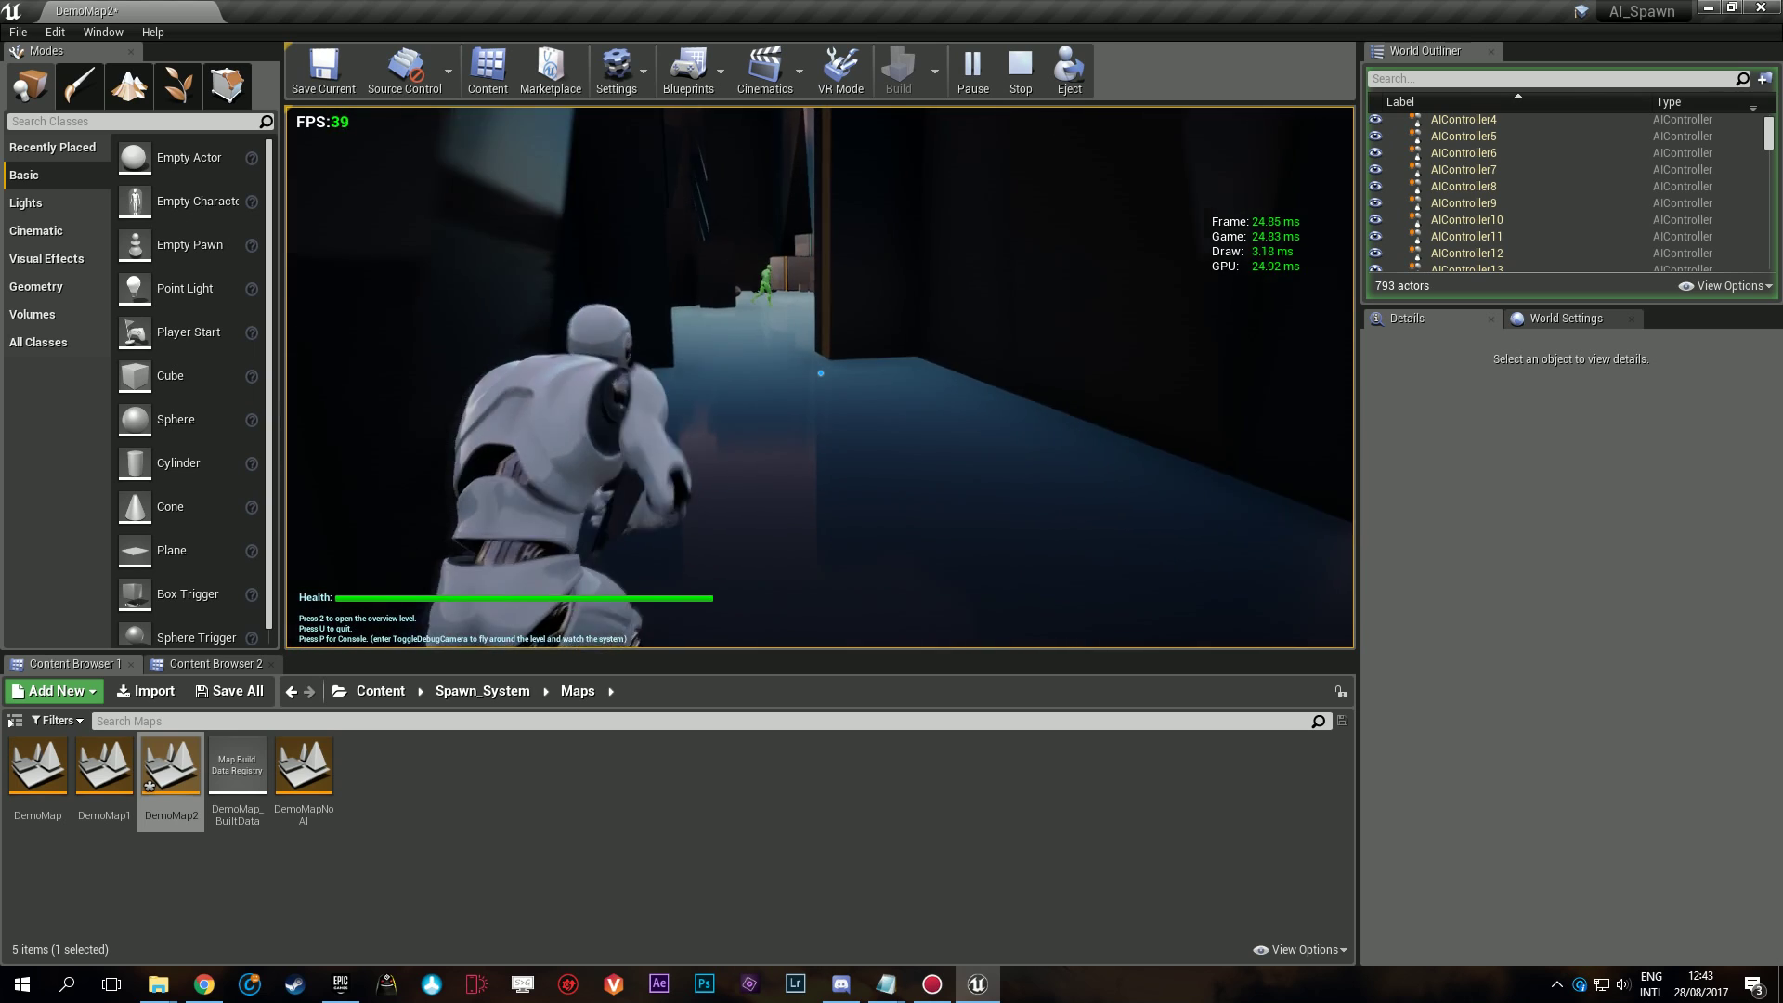
{"action": "key", "text": "shift+F1"}
{"action": "key", "text": "Escape"}
Select BP_AI_SpawnLocation in the middle of the town and collapse entry 0 of its Spawn Ai Struct to review the array.
{"action": "key", "text": "s"}
{"action": "right_click_drag", "start_coordinate": [1318, 298], "coordinate": [1161, 483]}
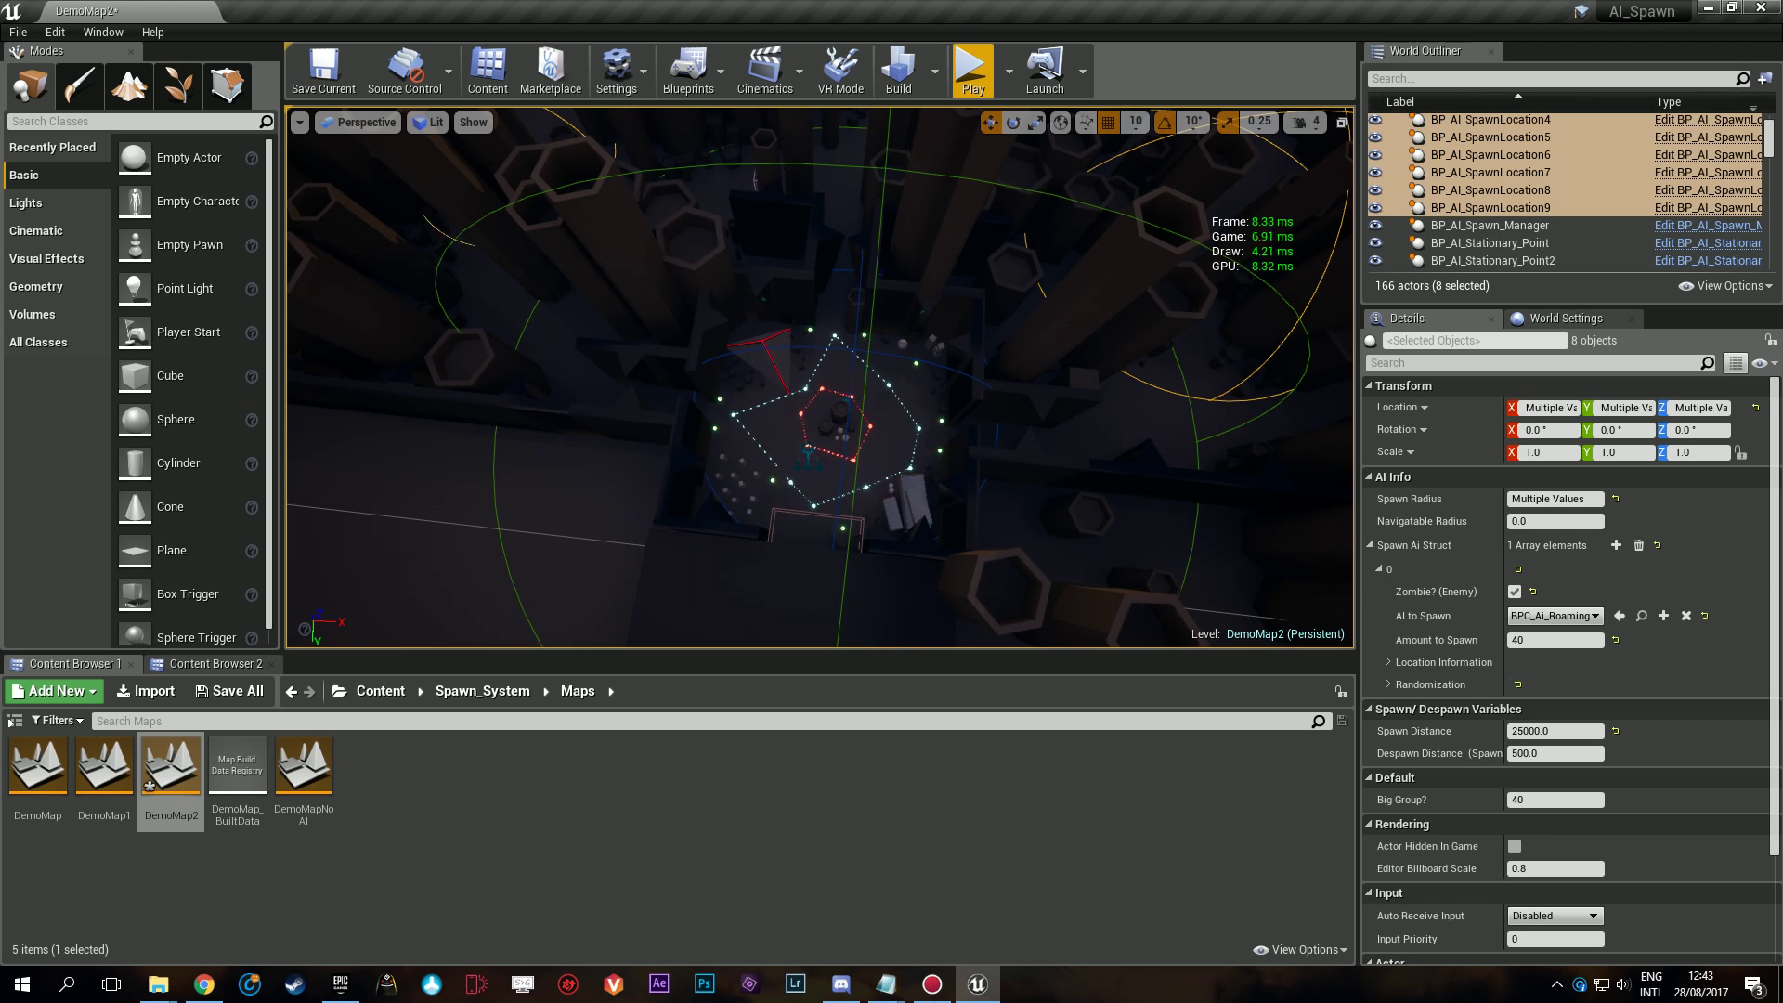
{"action": "left_click", "coordinate": [806, 460]}
{"action": "scroll", "coordinate": [889, 473], "scroll_direction": "up", "scroll_amount": 10}
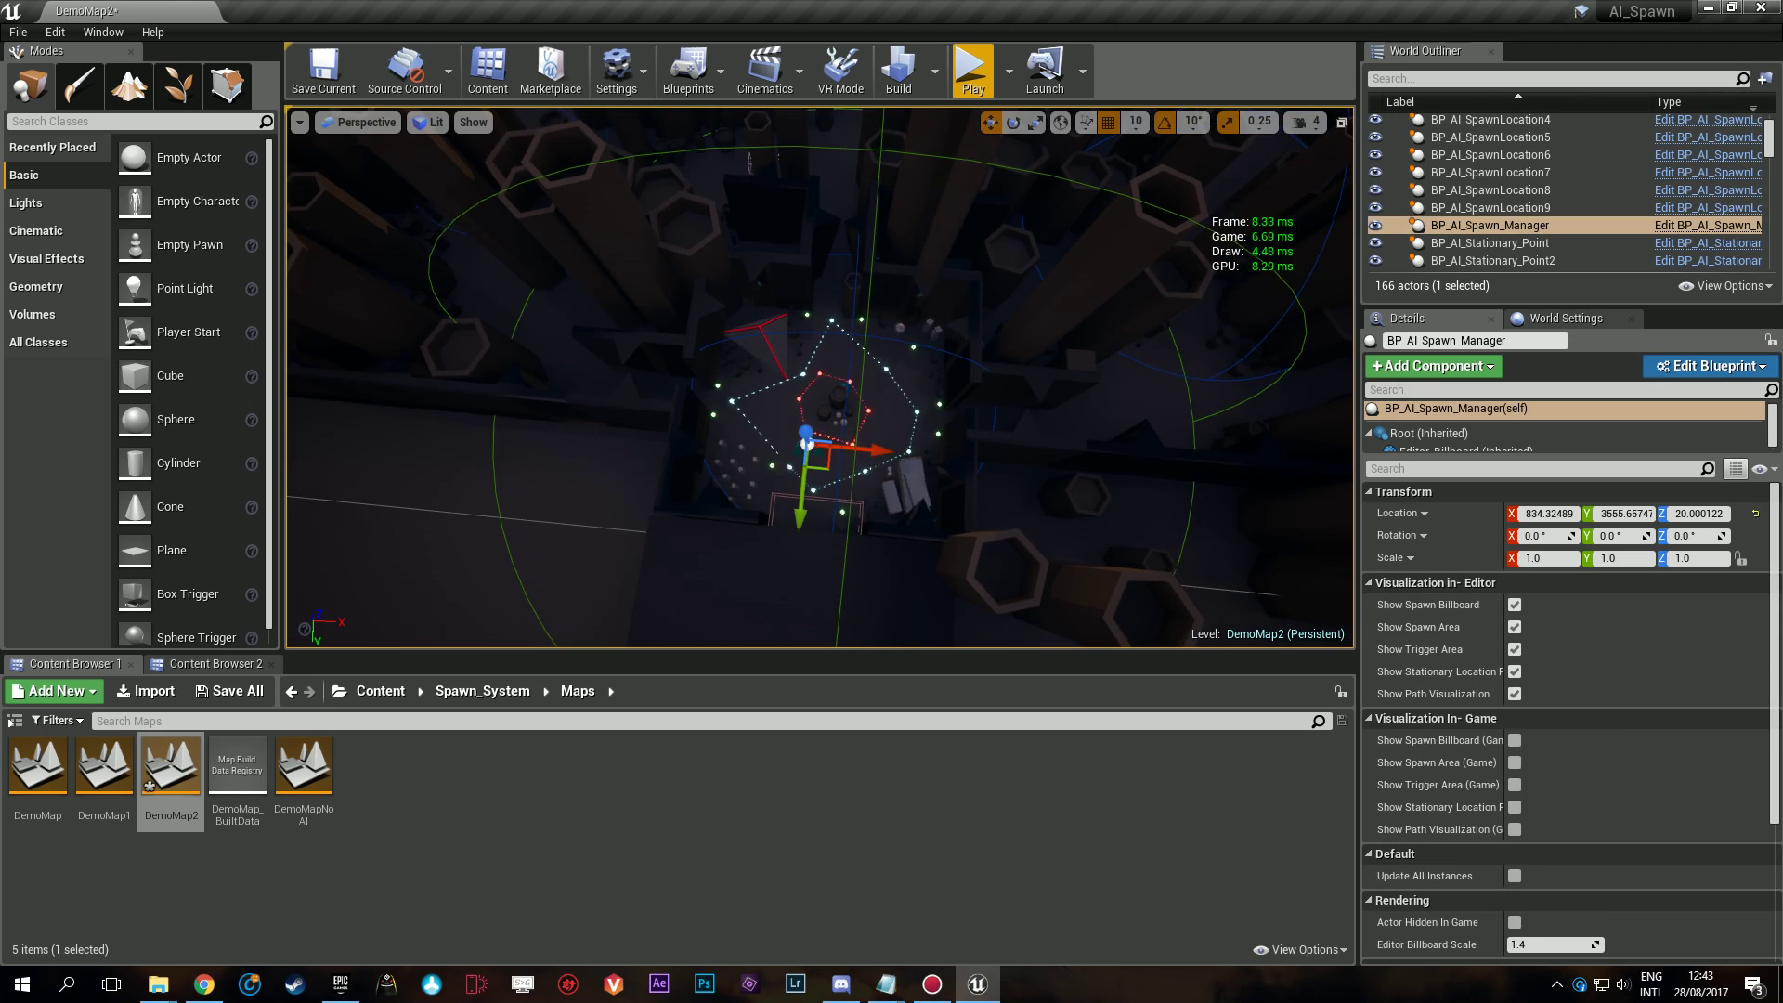
{"action": "left_click", "coordinate": [944, 409]}
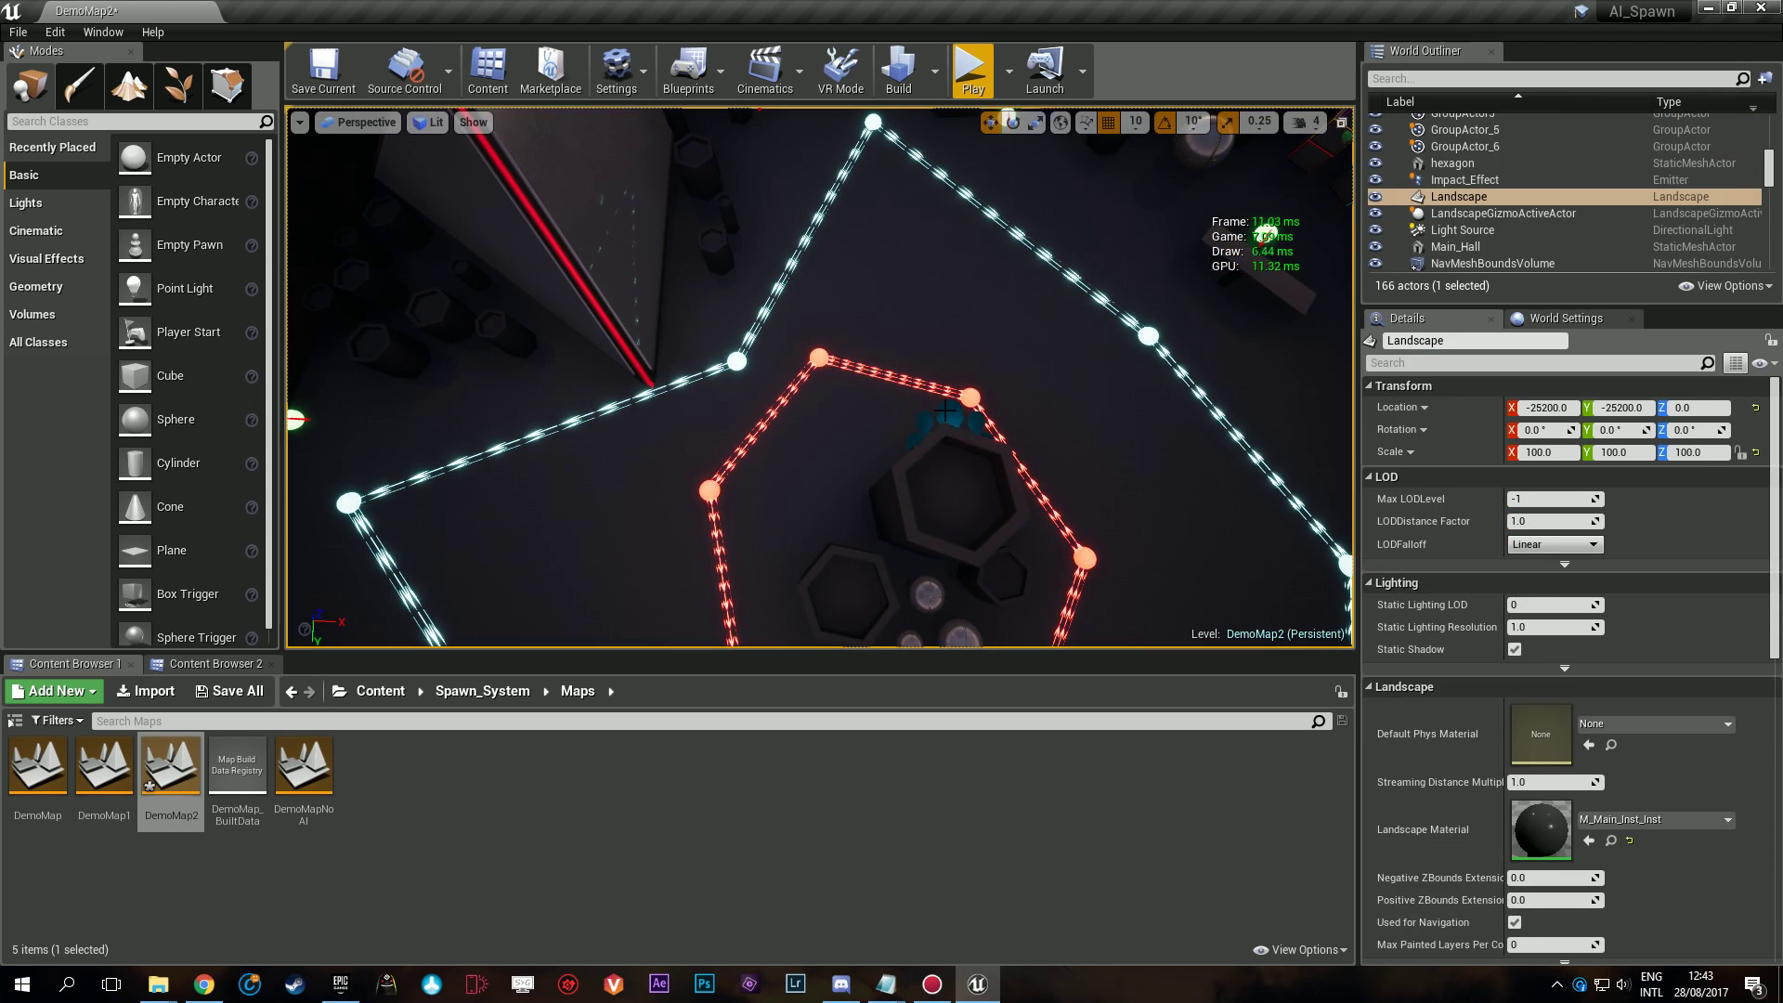
{"action": "left_click", "coordinate": [944, 411]}
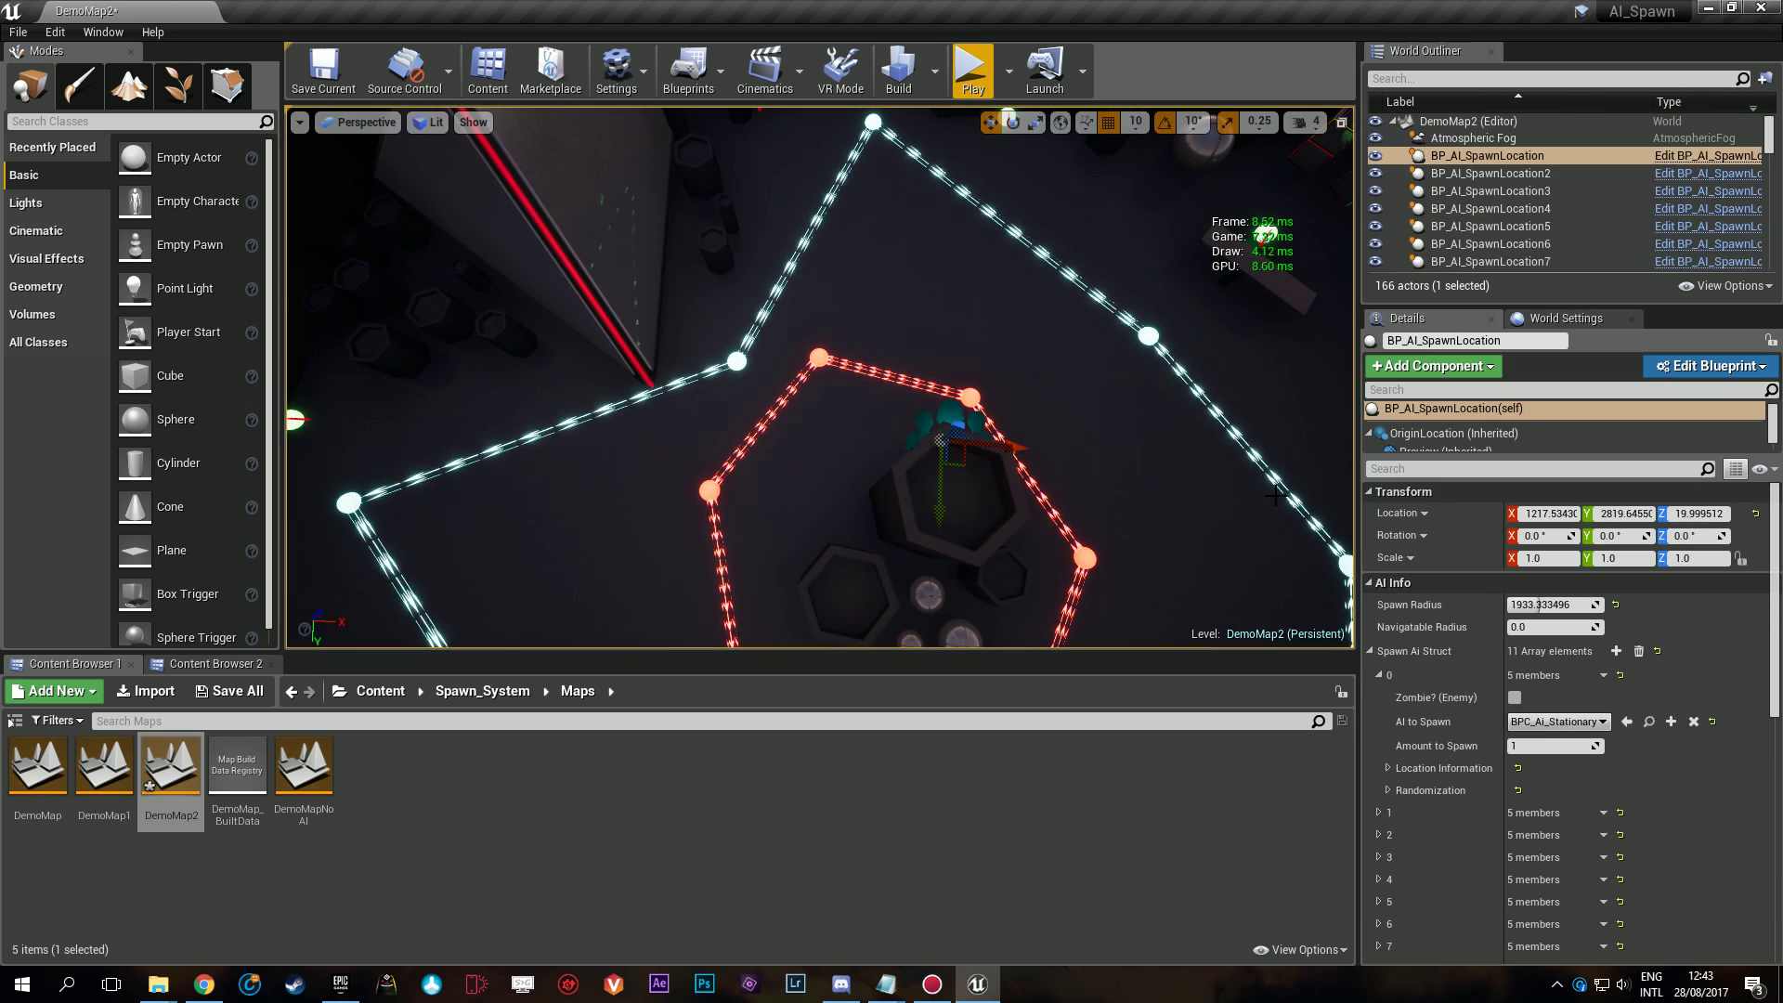
{"action": "left_click", "coordinate": [1378, 675]}
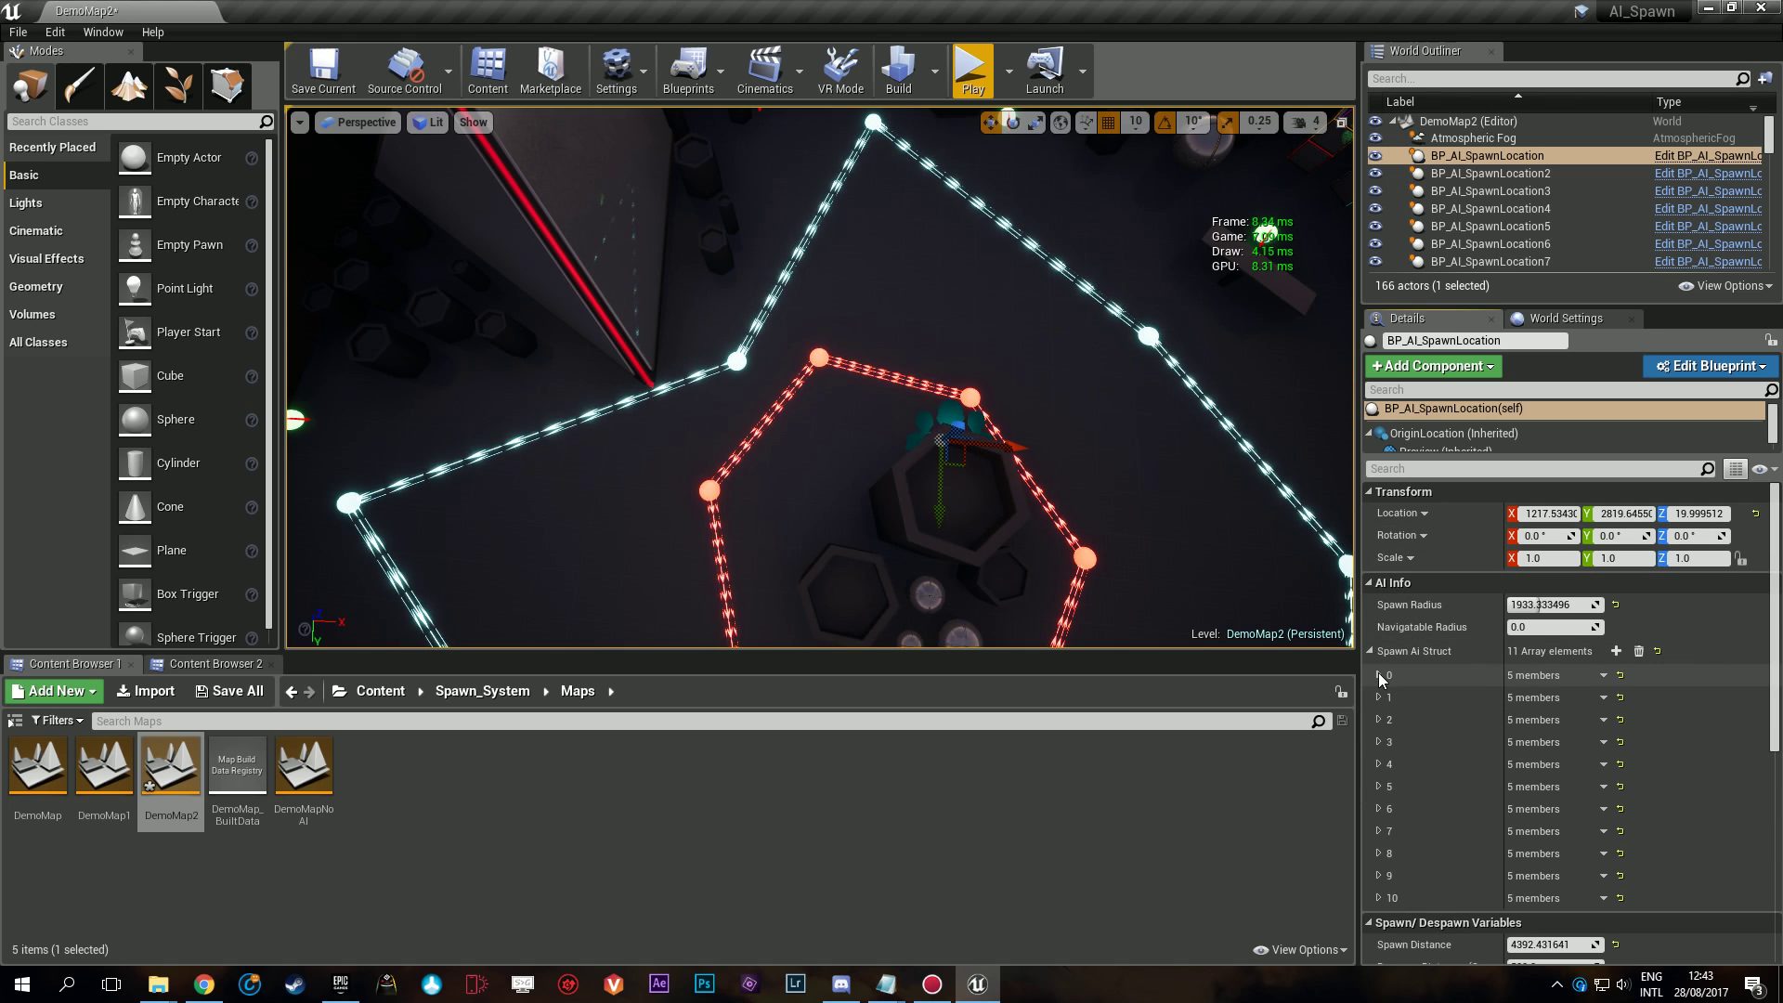